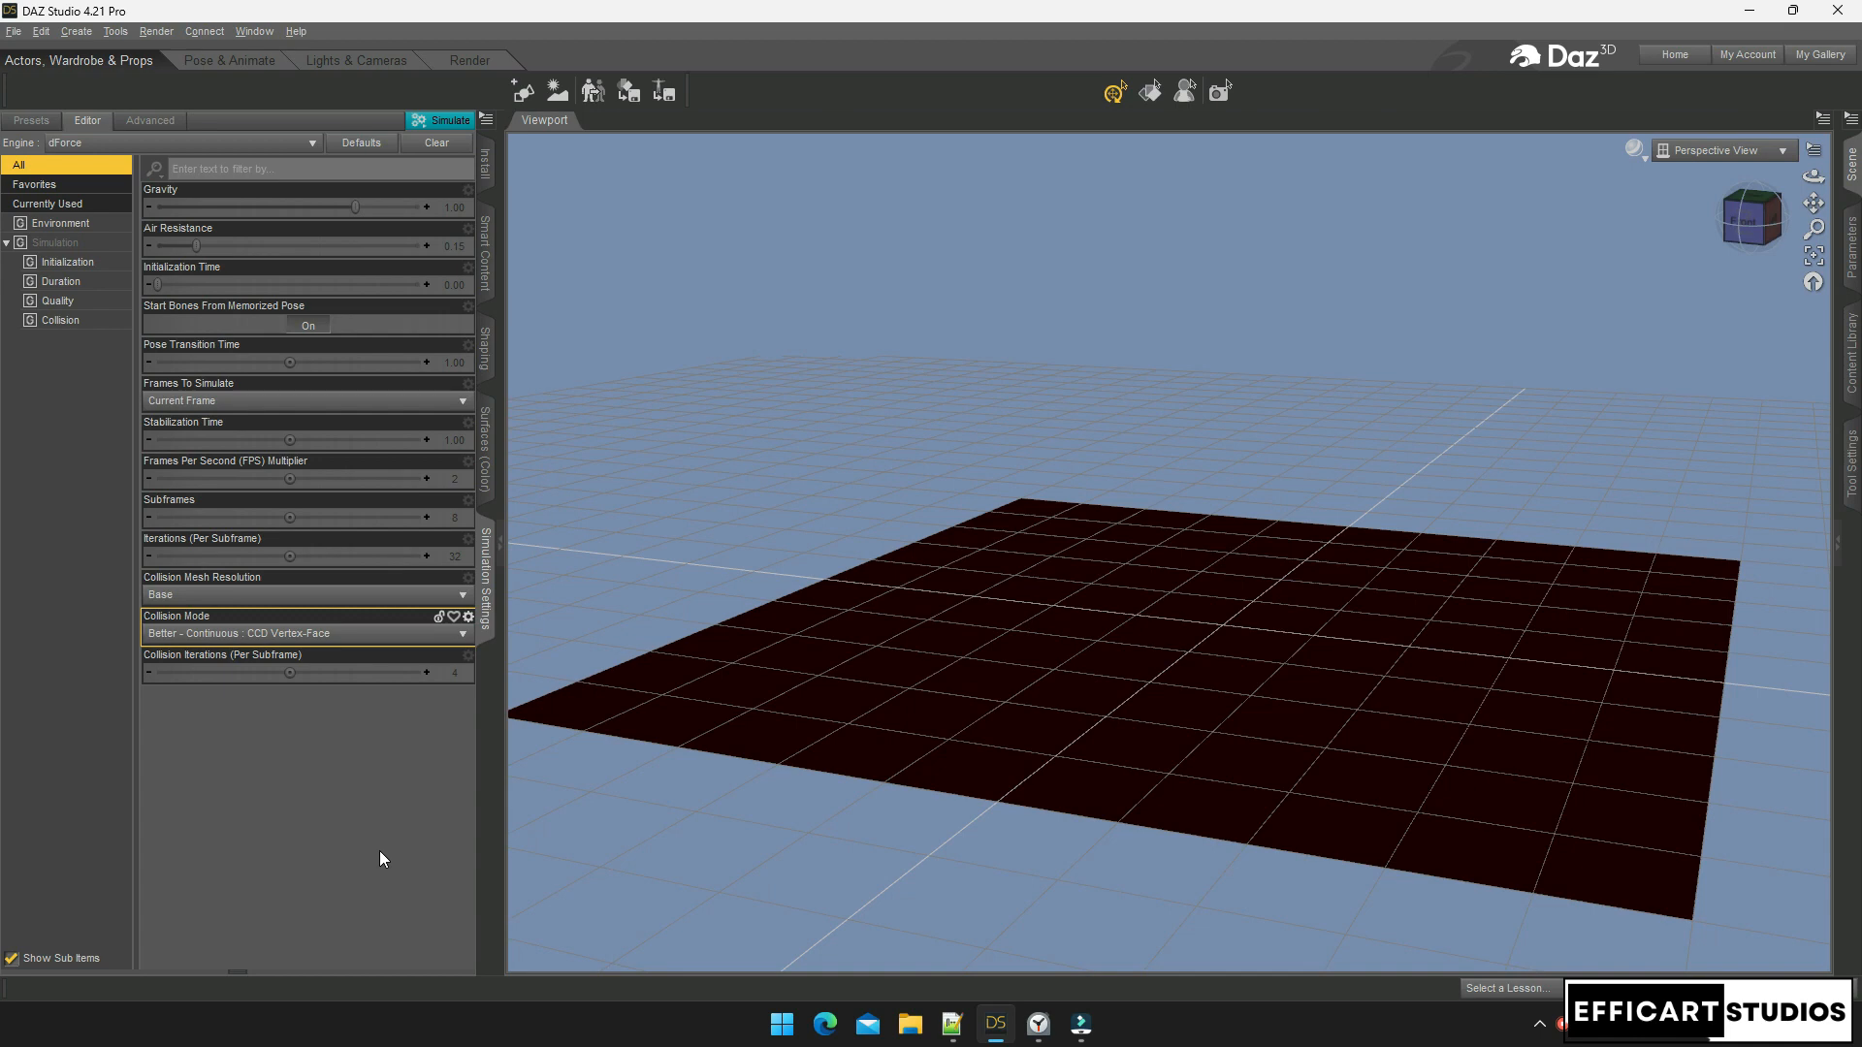
Try adding a pane from the left dock divider, then dismiss the pane list
{"action": "right_click", "coordinate": [489, 753]}
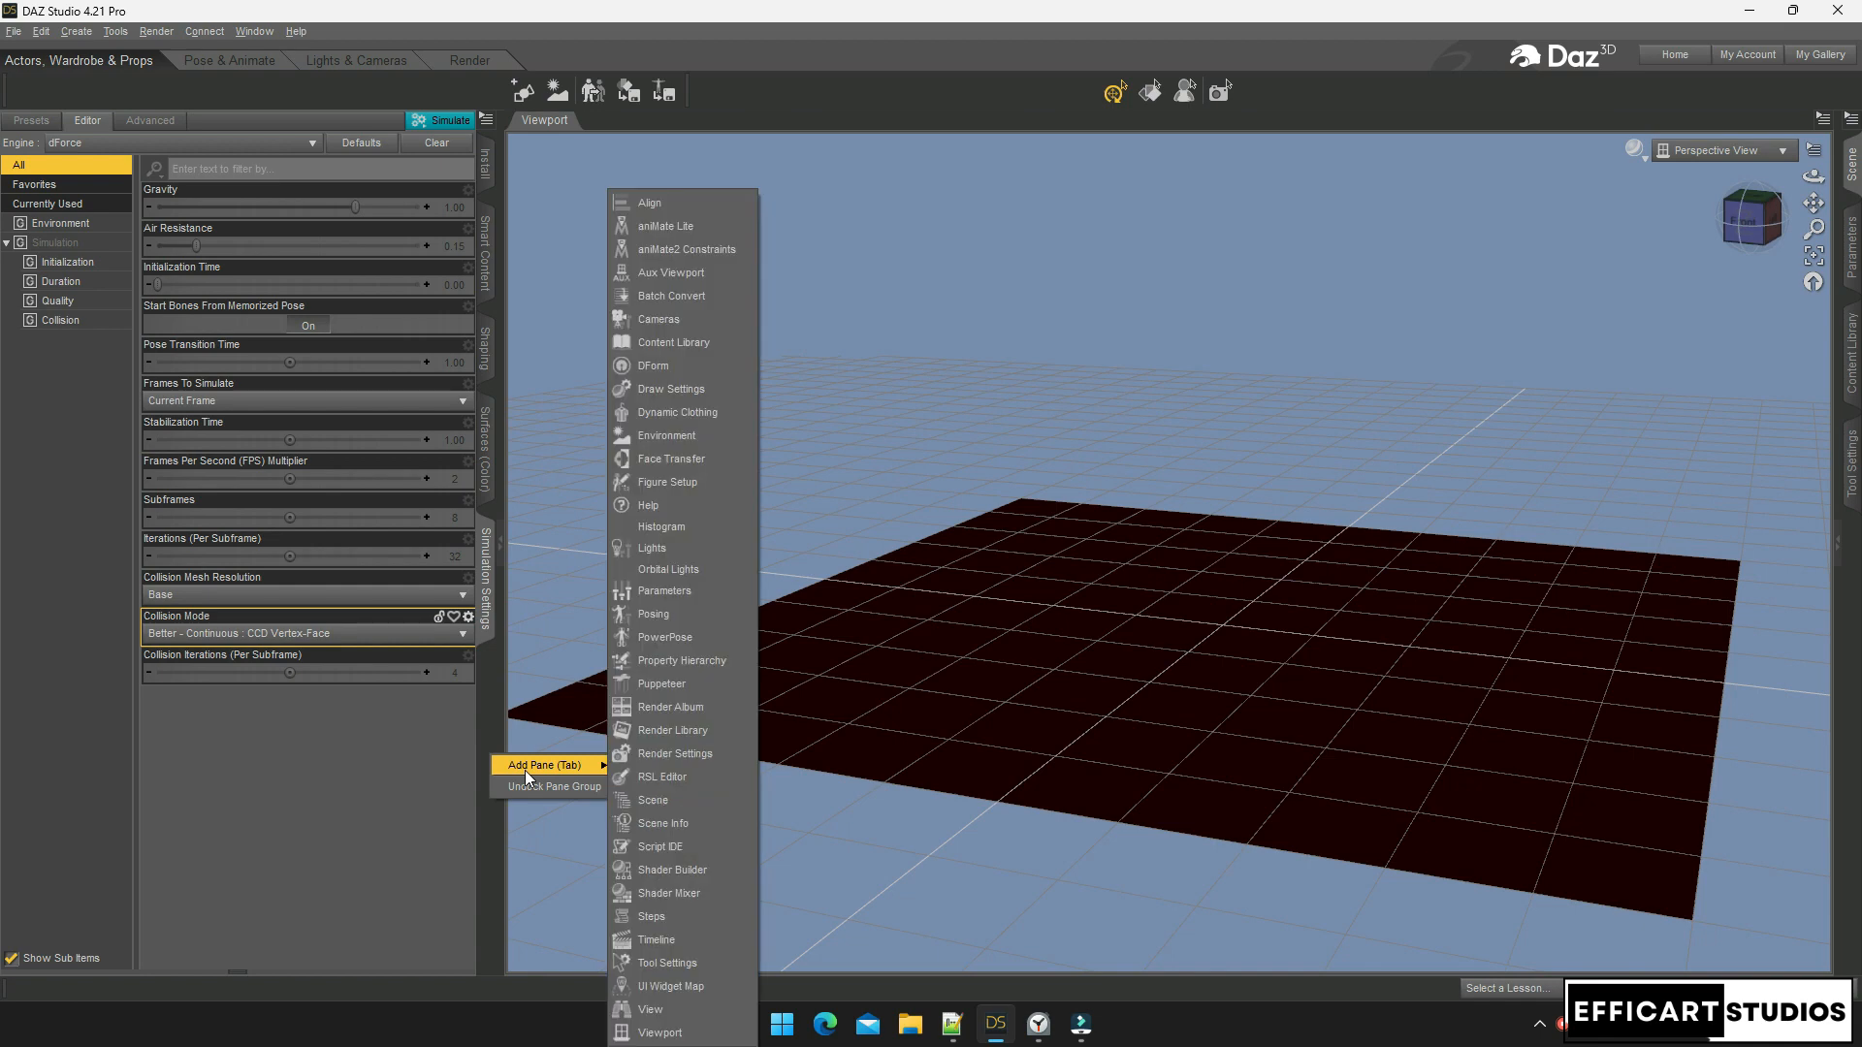
{"action": "right_click", "coordinate": [485, 857]}
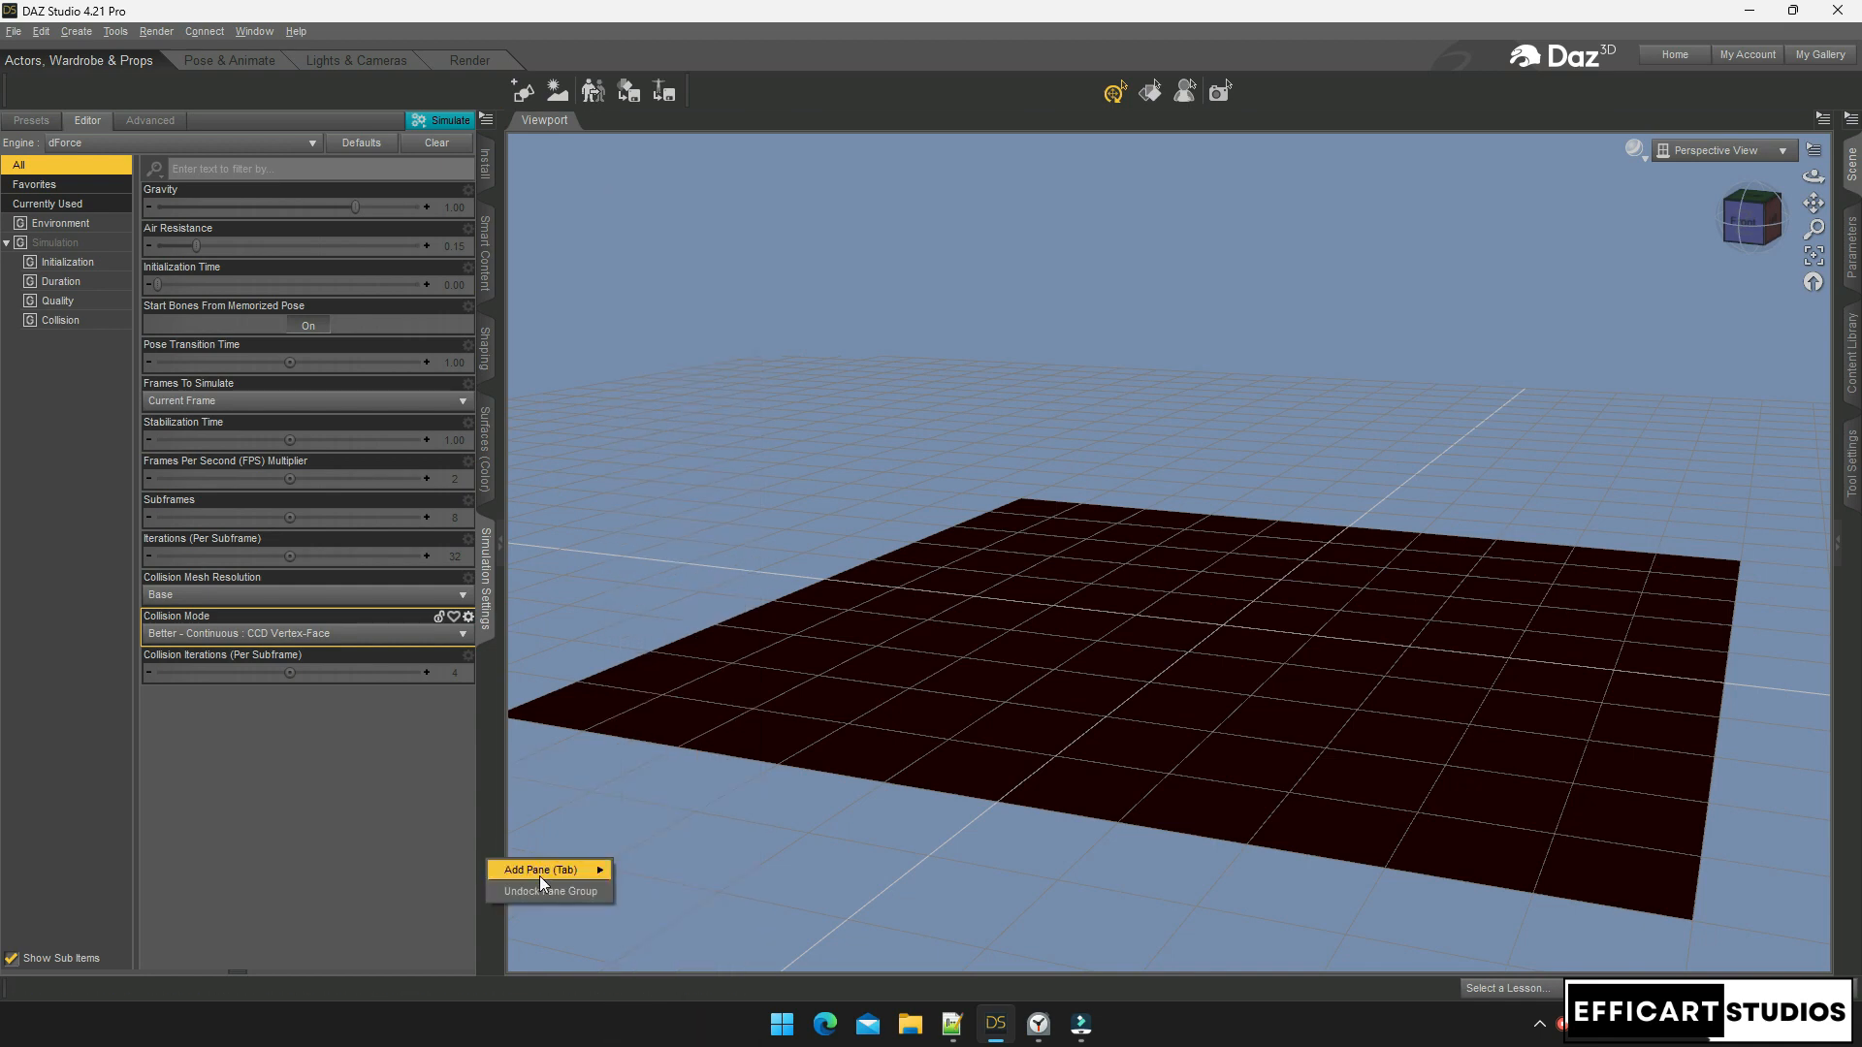
{"action": "mouse_move", "coordinate": [539, 872]}
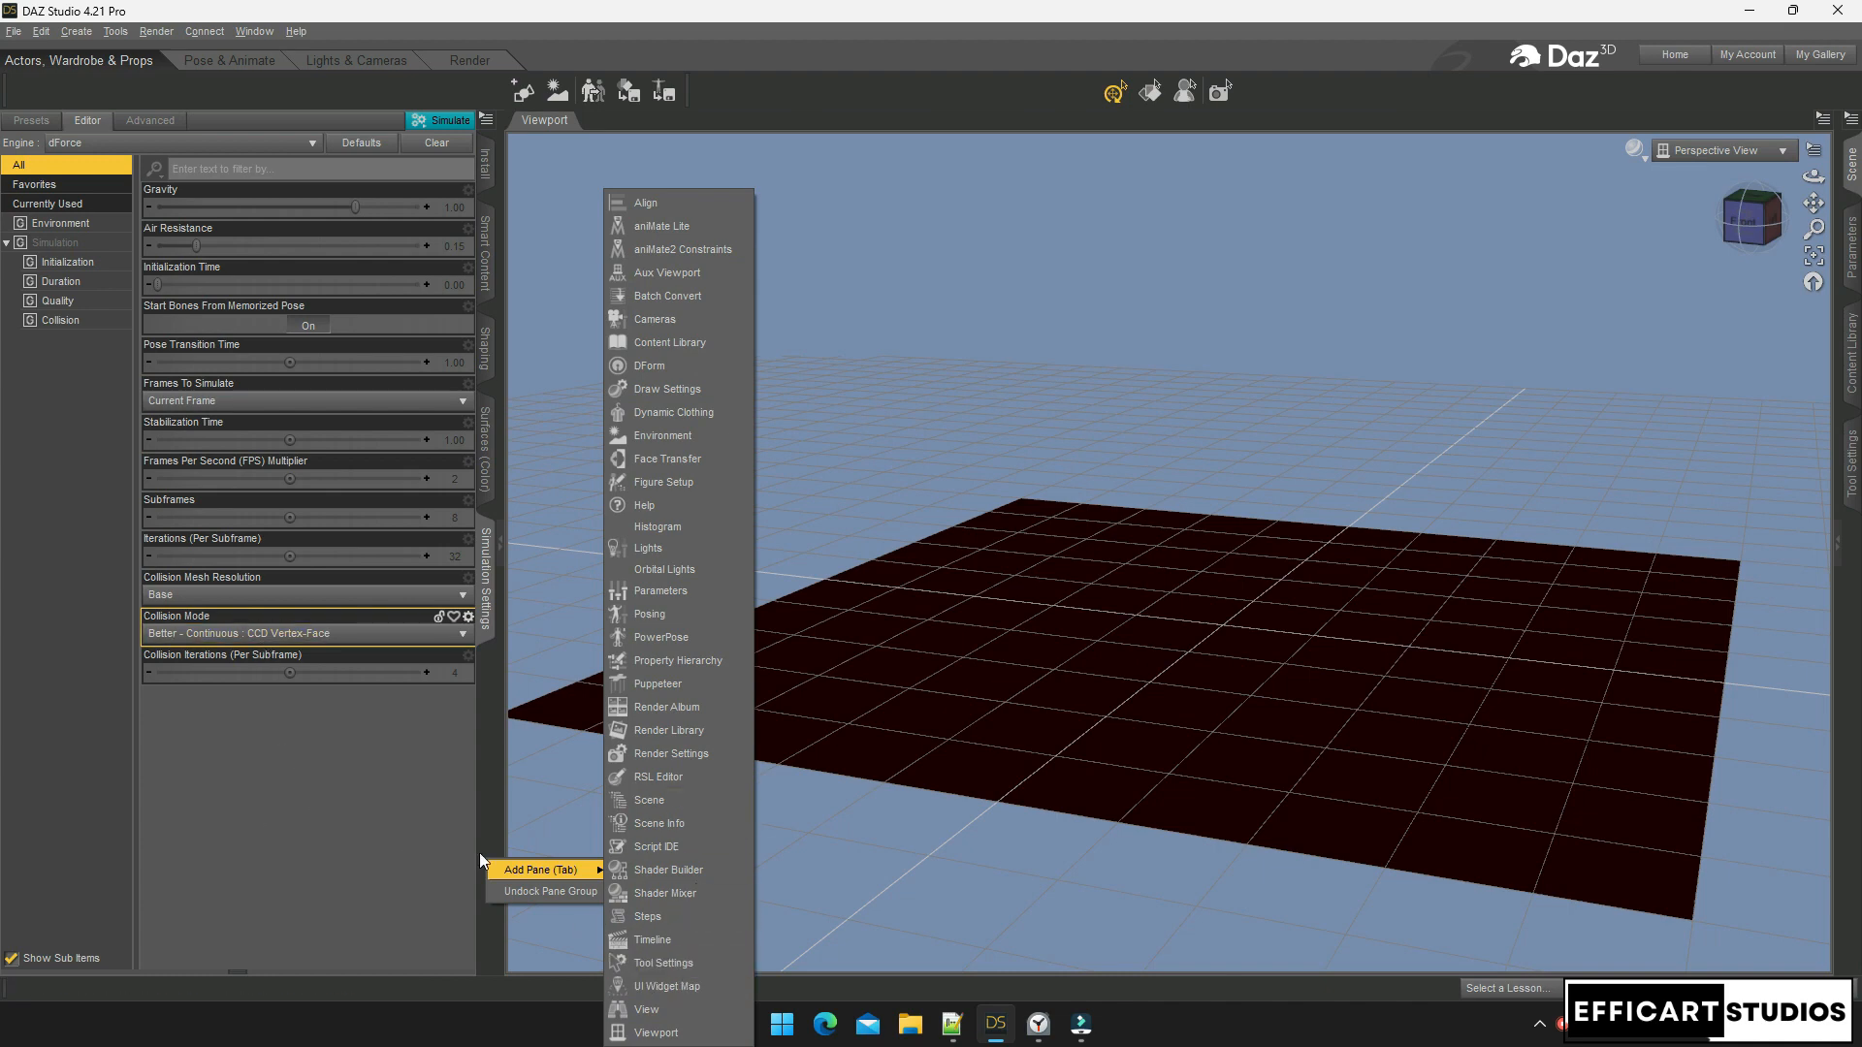
{"action": "left_click", "coordinate": [1856, 592]}
Dock the Simulation Settings pane on the right and collapse the left panel
{"action": "right_click", "coordinate": [1856, 591]}
{"action": "mouse_move", "coordinate": [1794, 593]}
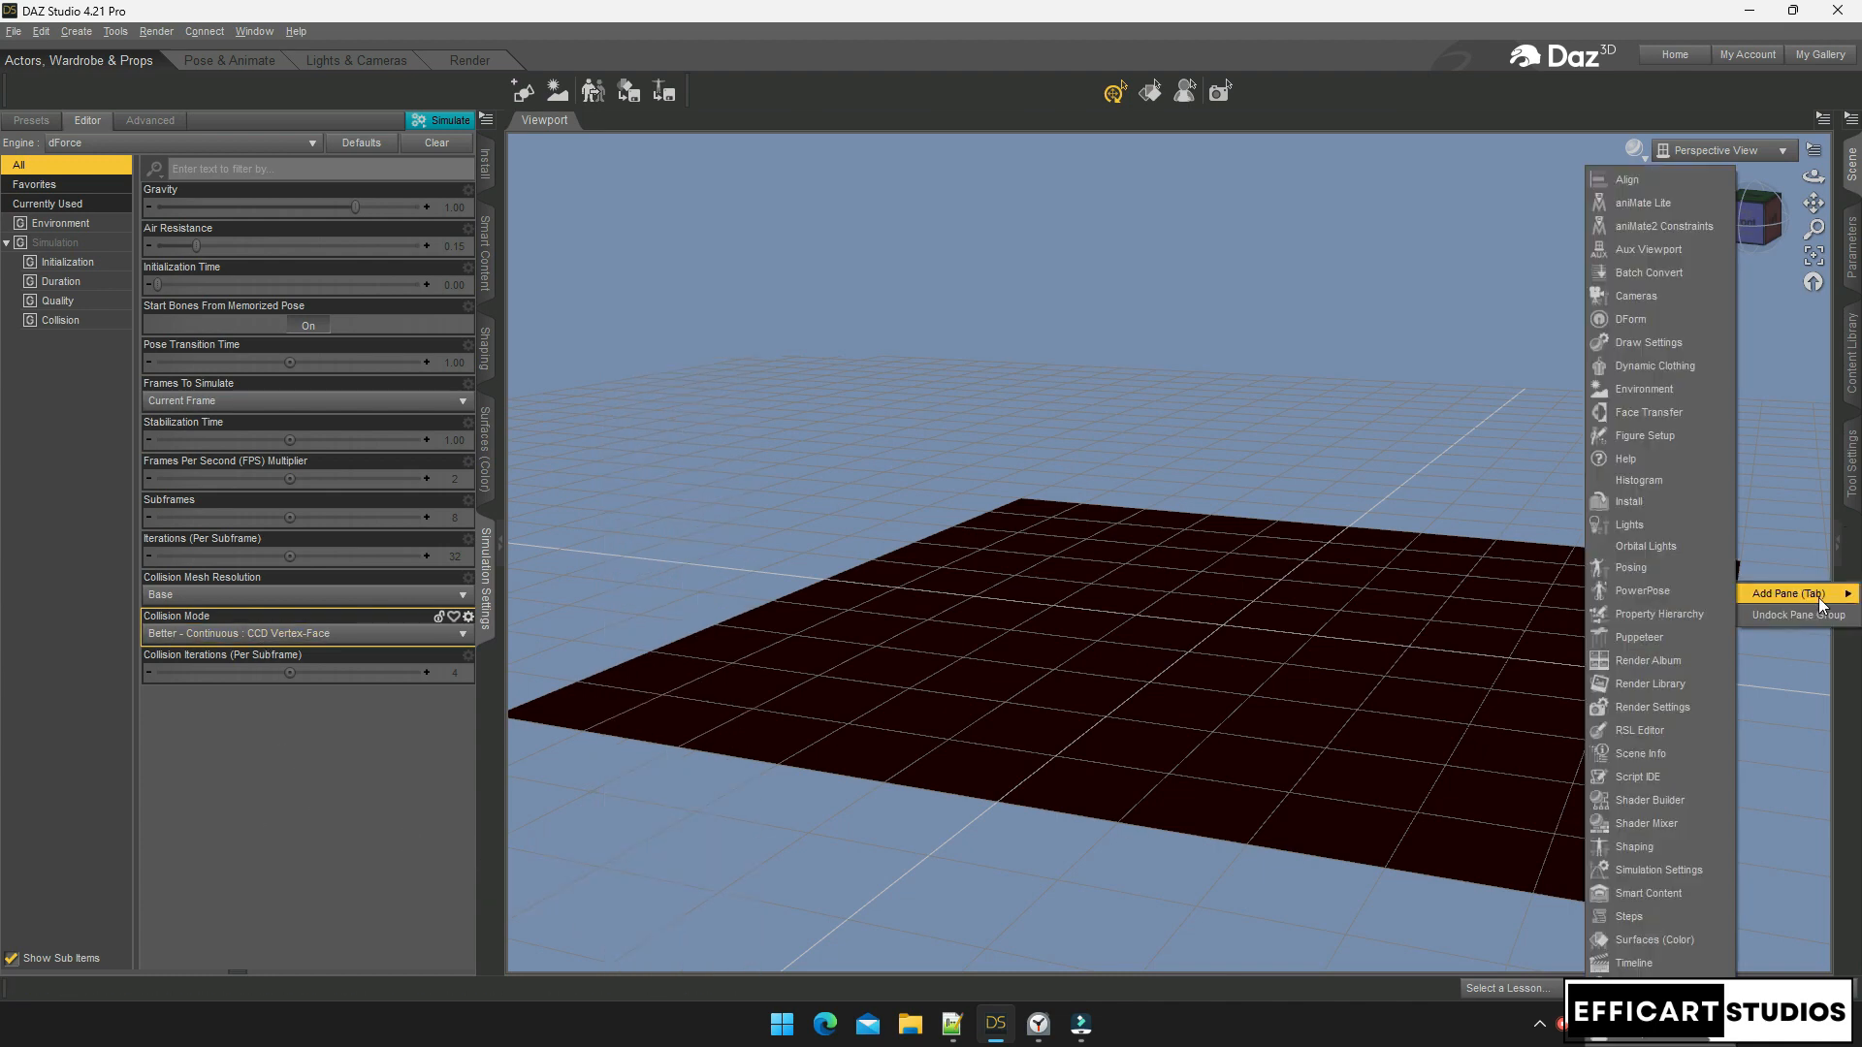
{"action": "left_click", "coordinate": [1639, 870]}
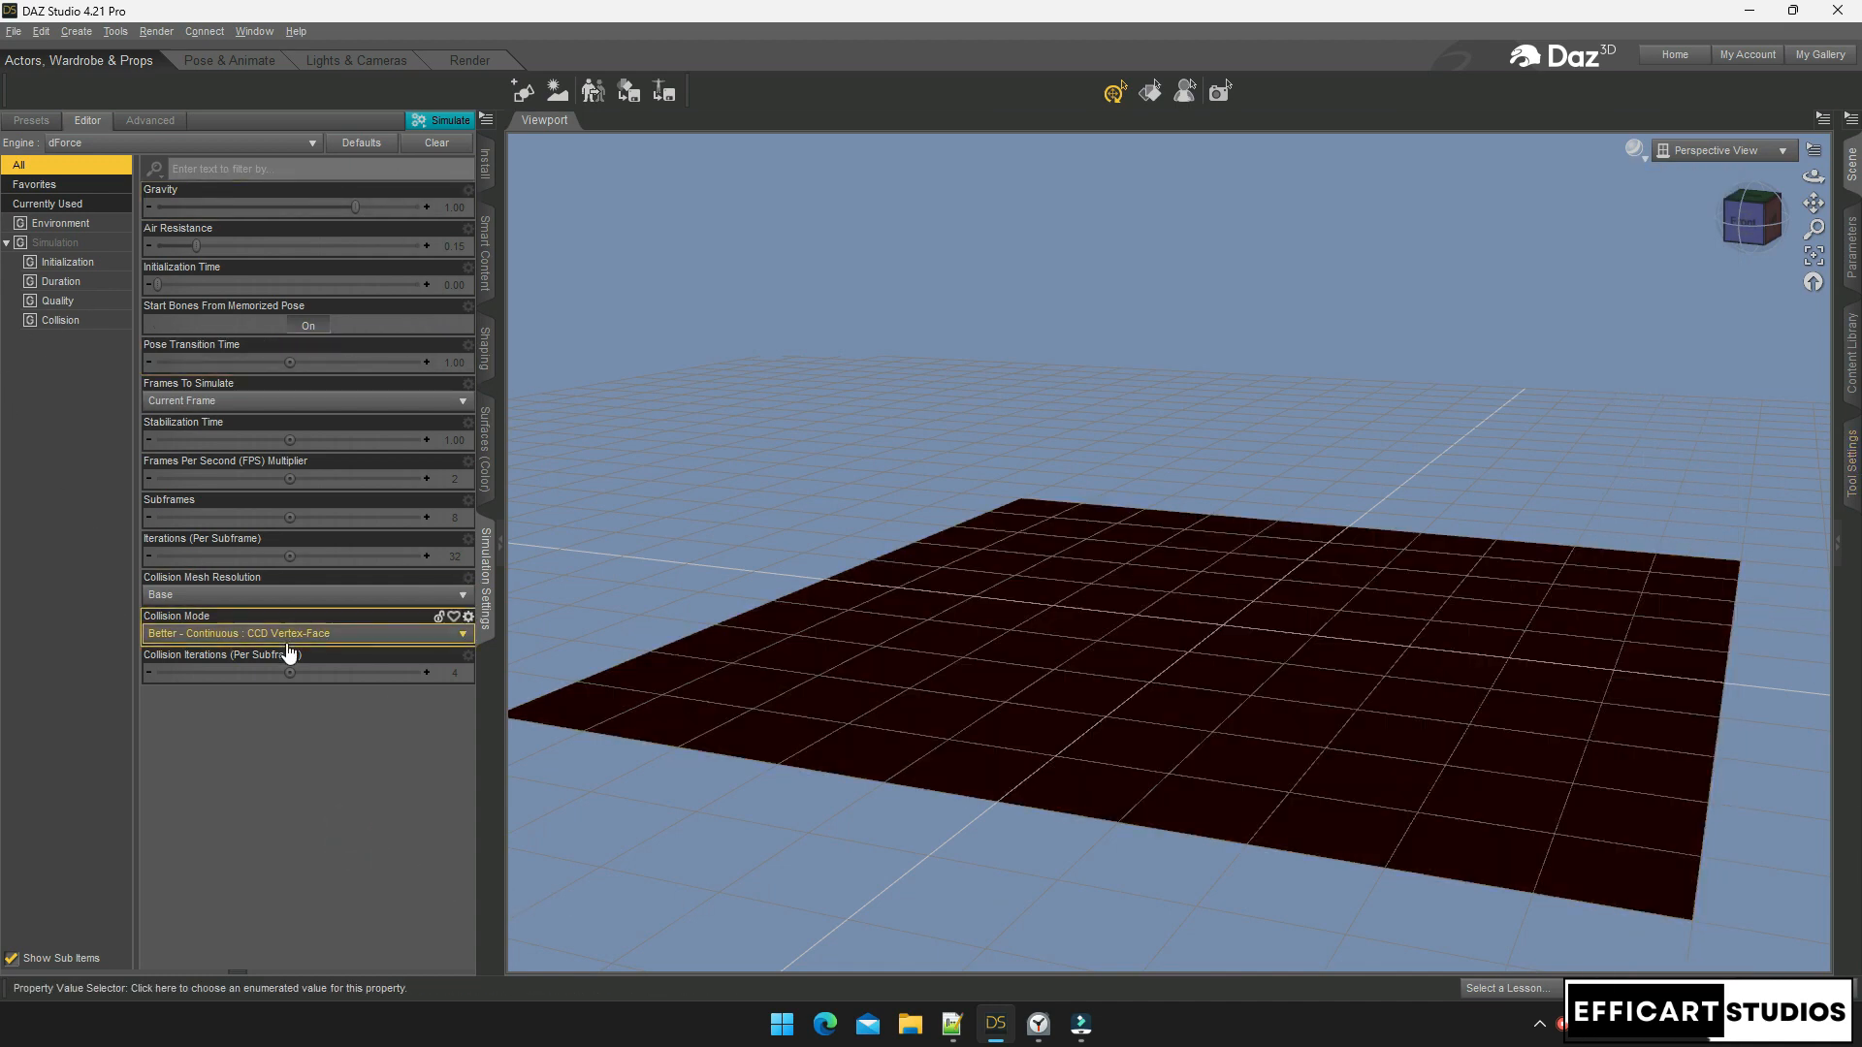
{"action": "left_click_drag", "start_coordinate": [1814, 203], "coordinate": [1826, 191]}
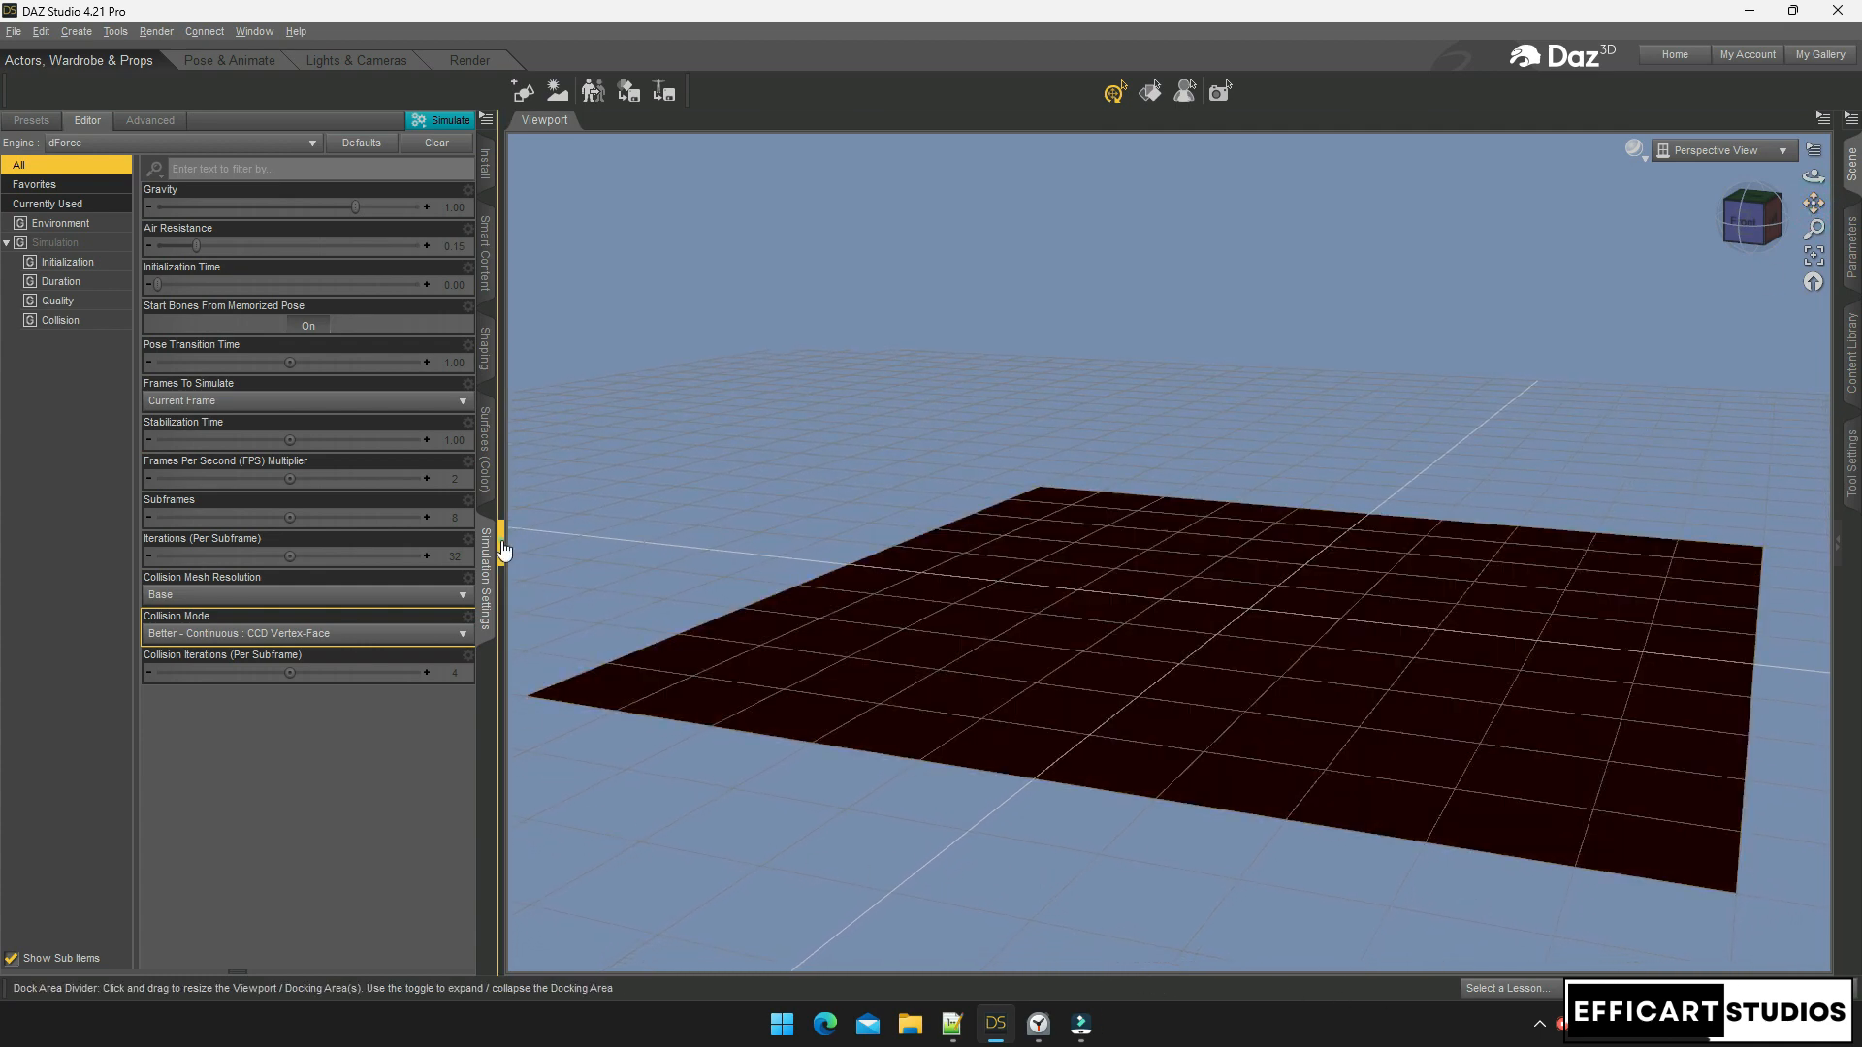
{"action": "left_click", "coordinate": [504, 543]}
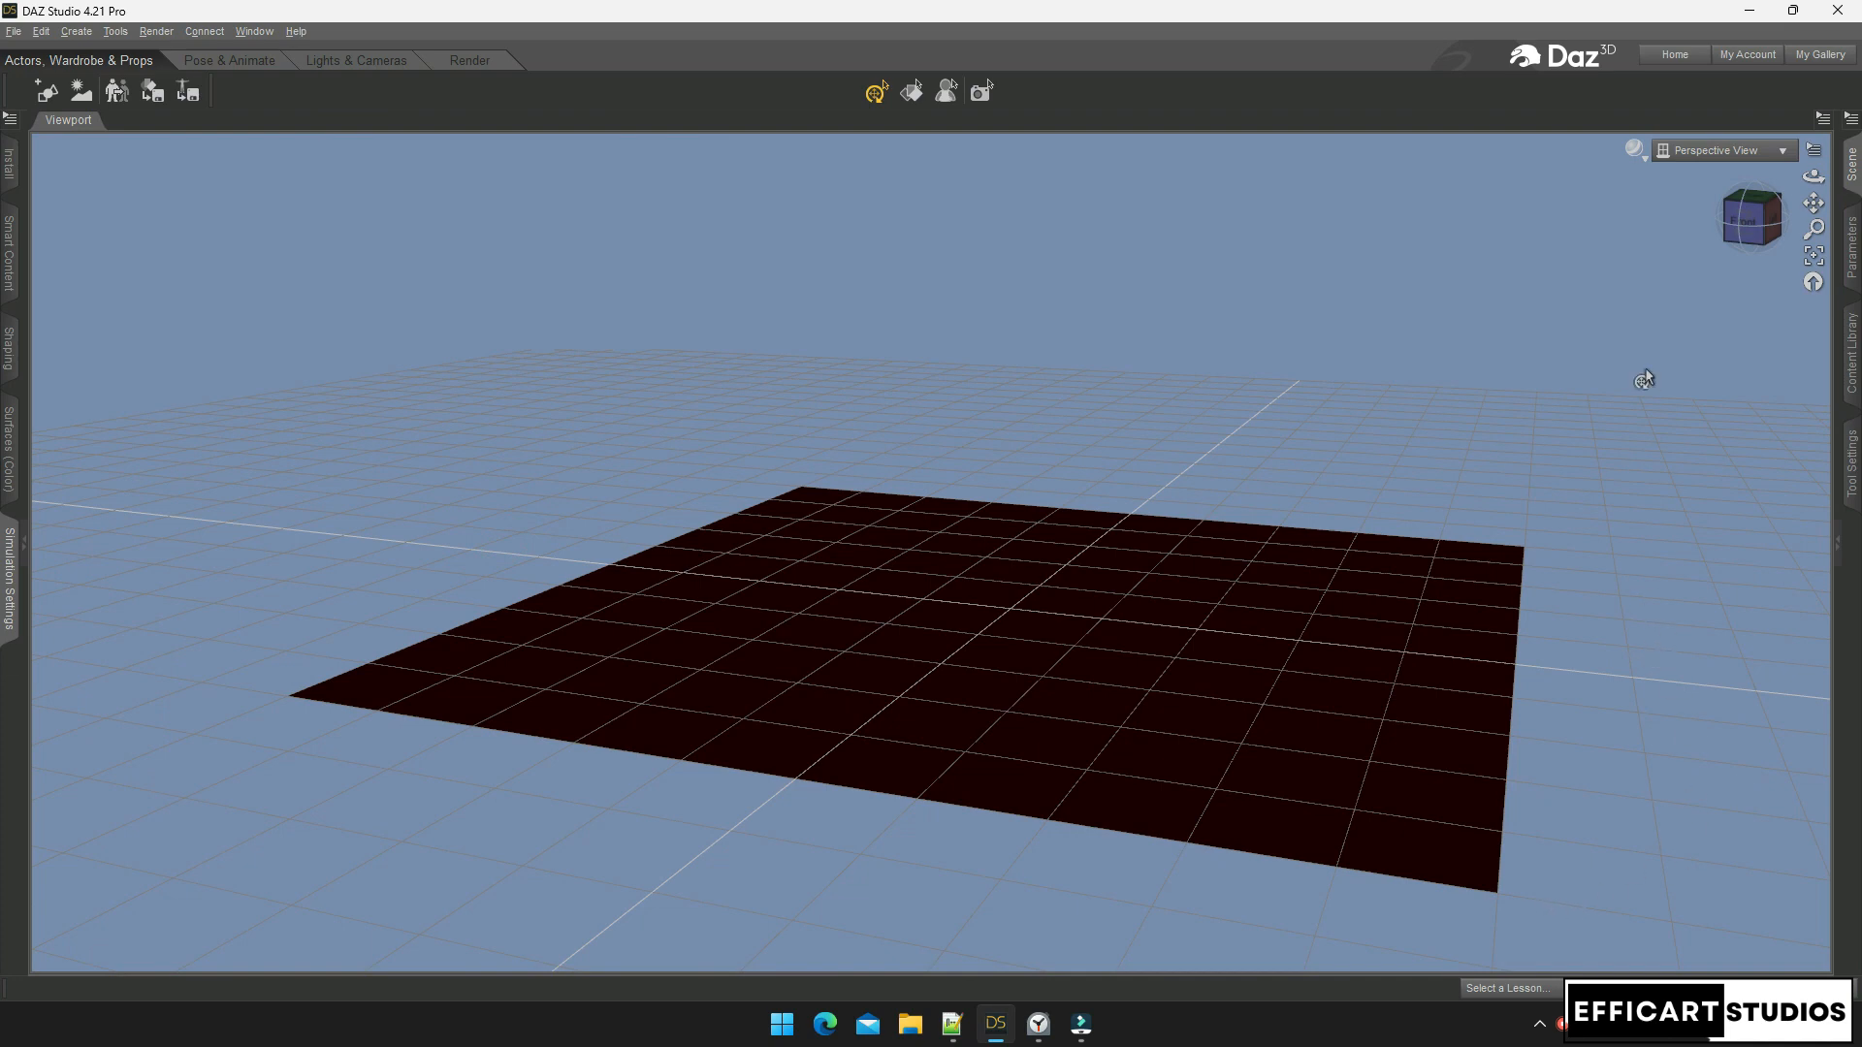
Pan the view and select the Floor node in the right-hand Scene list
{"action": "left_click_drag", "start_coordinate": [1813, 202], "coordinate": [1810, 178]}
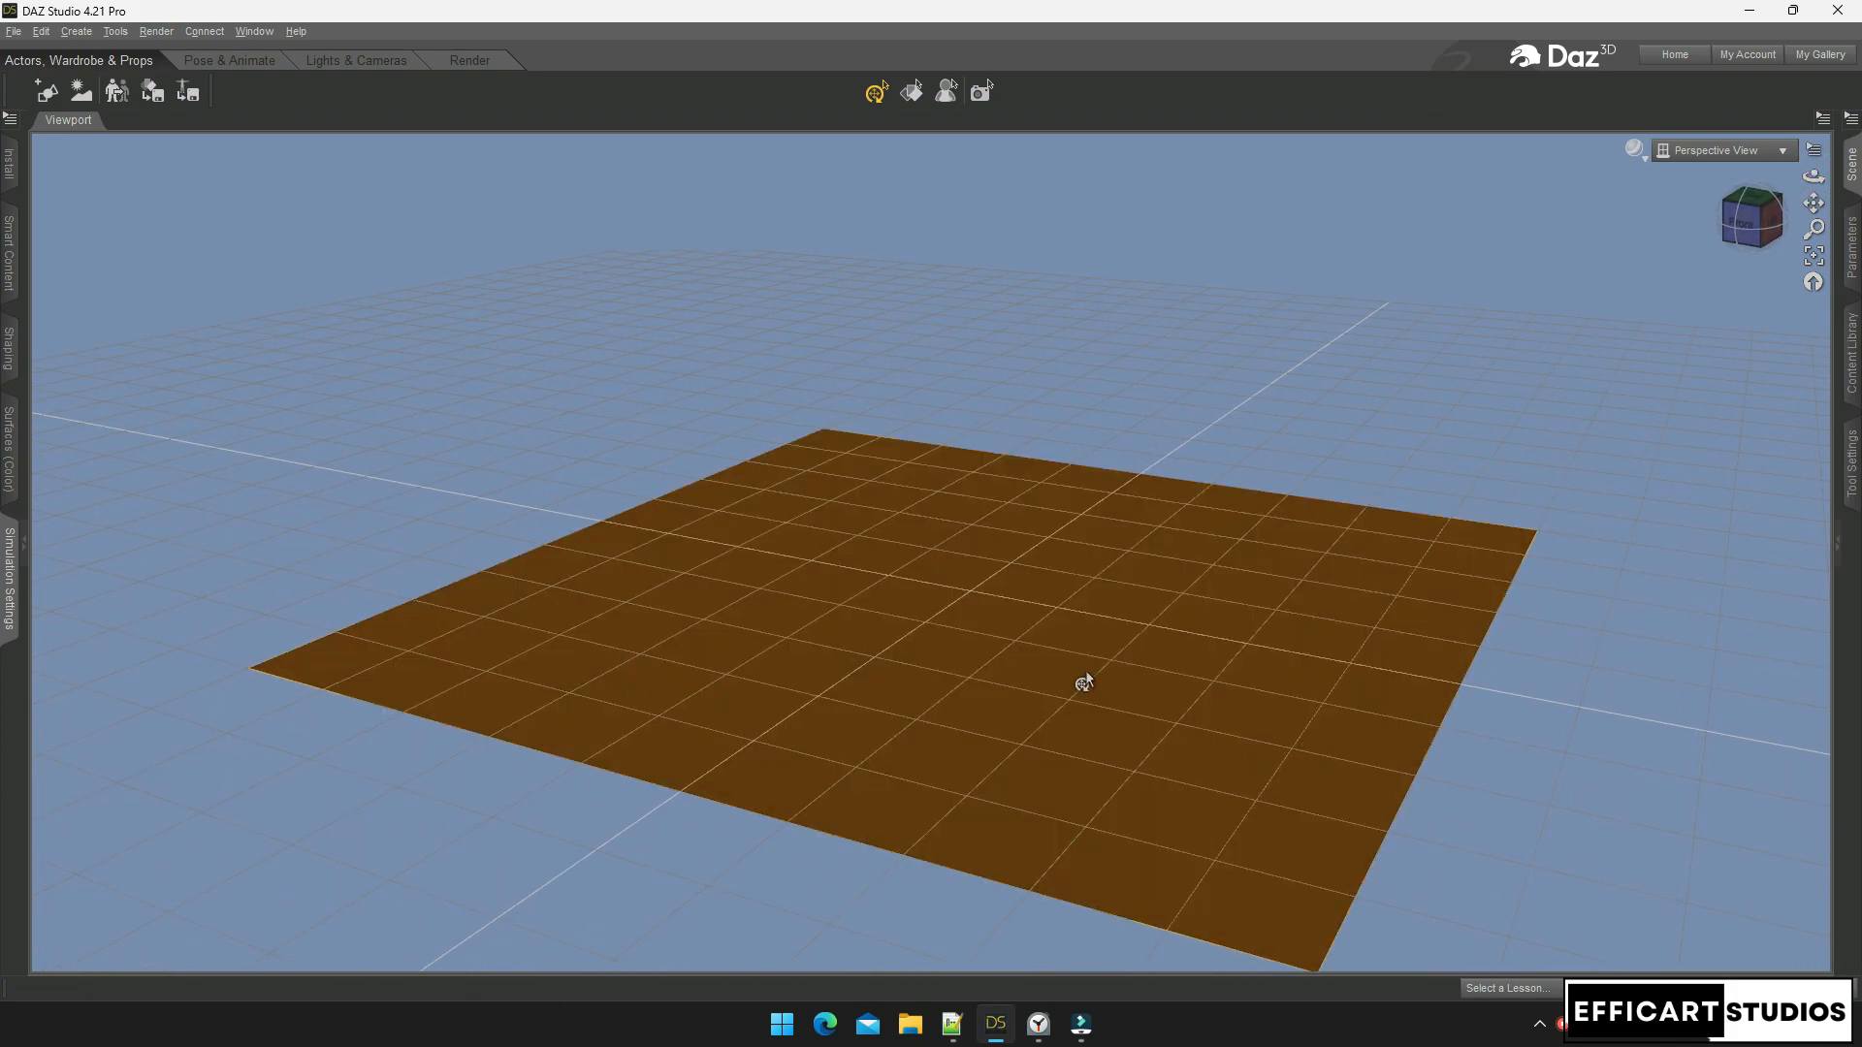
{"action": "left_click", "coordinate": [1852, 247]}
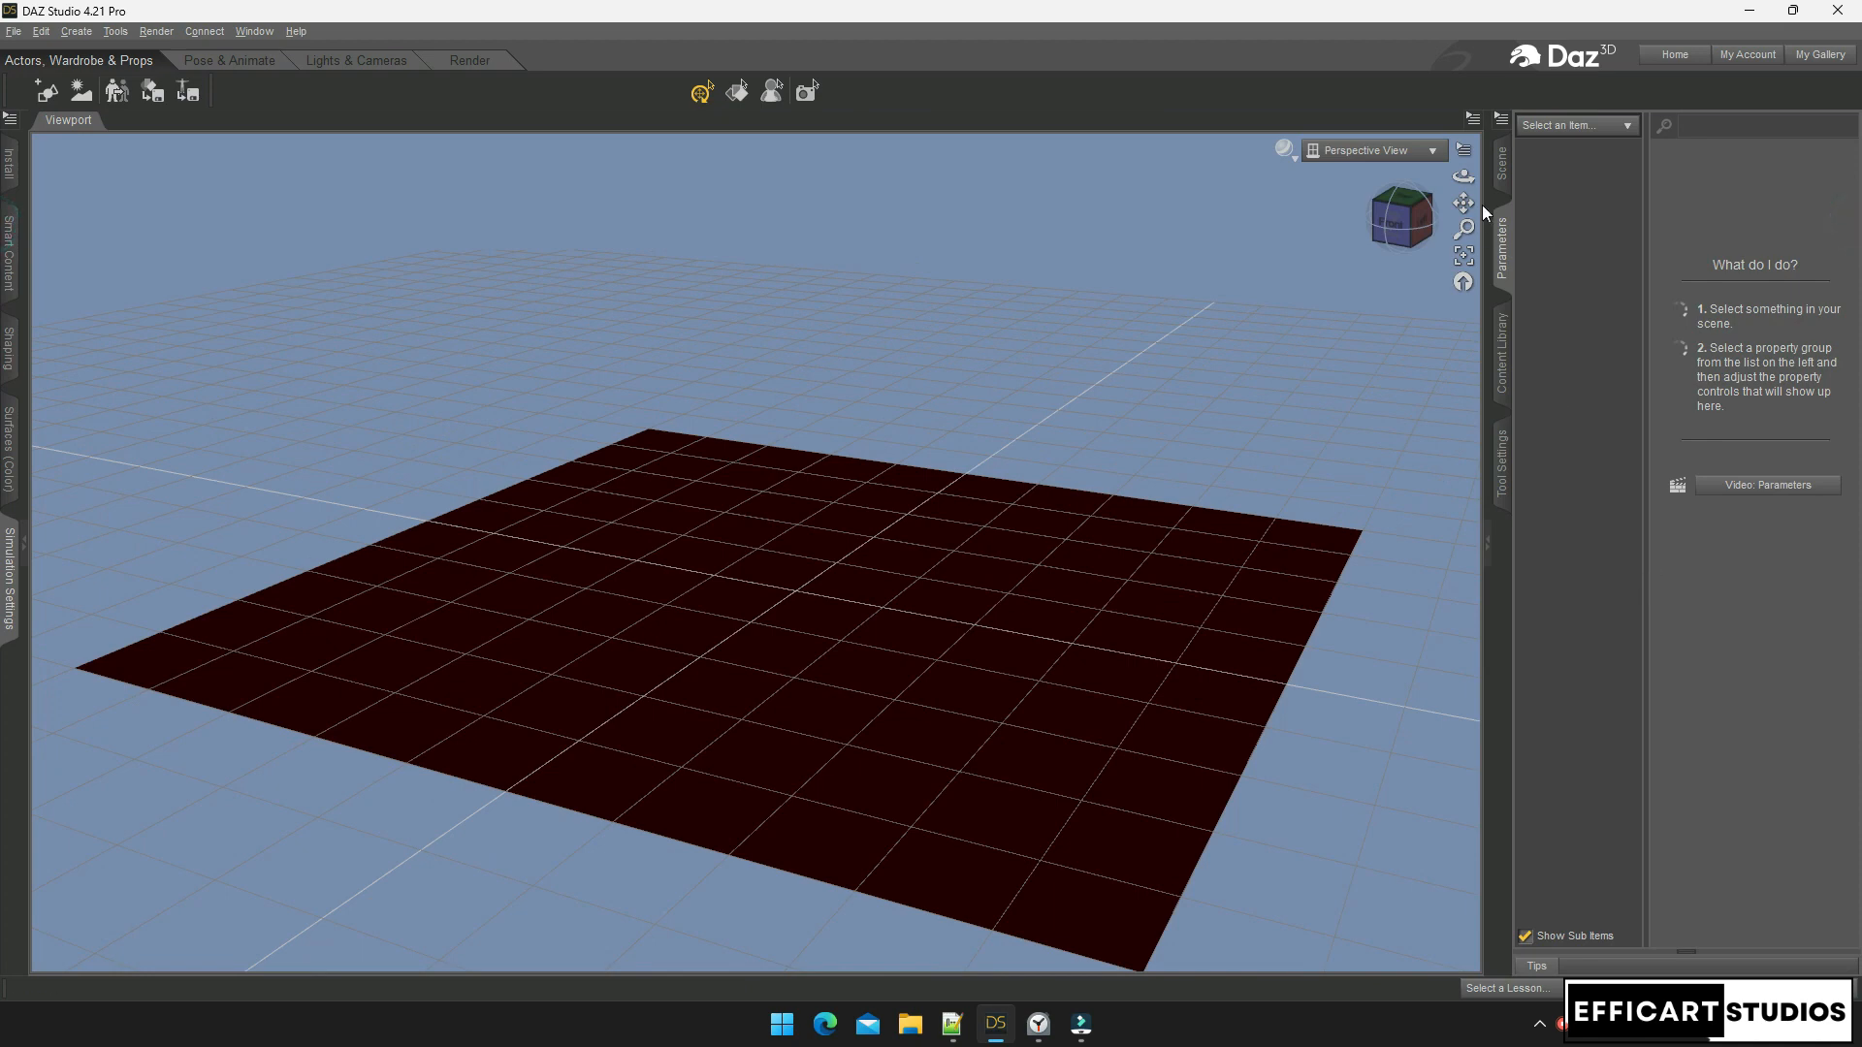
{"action": "left_click", "coordinate": [1501, 165]}
{"action": "left_click", "coordinate": [1551, 175]}
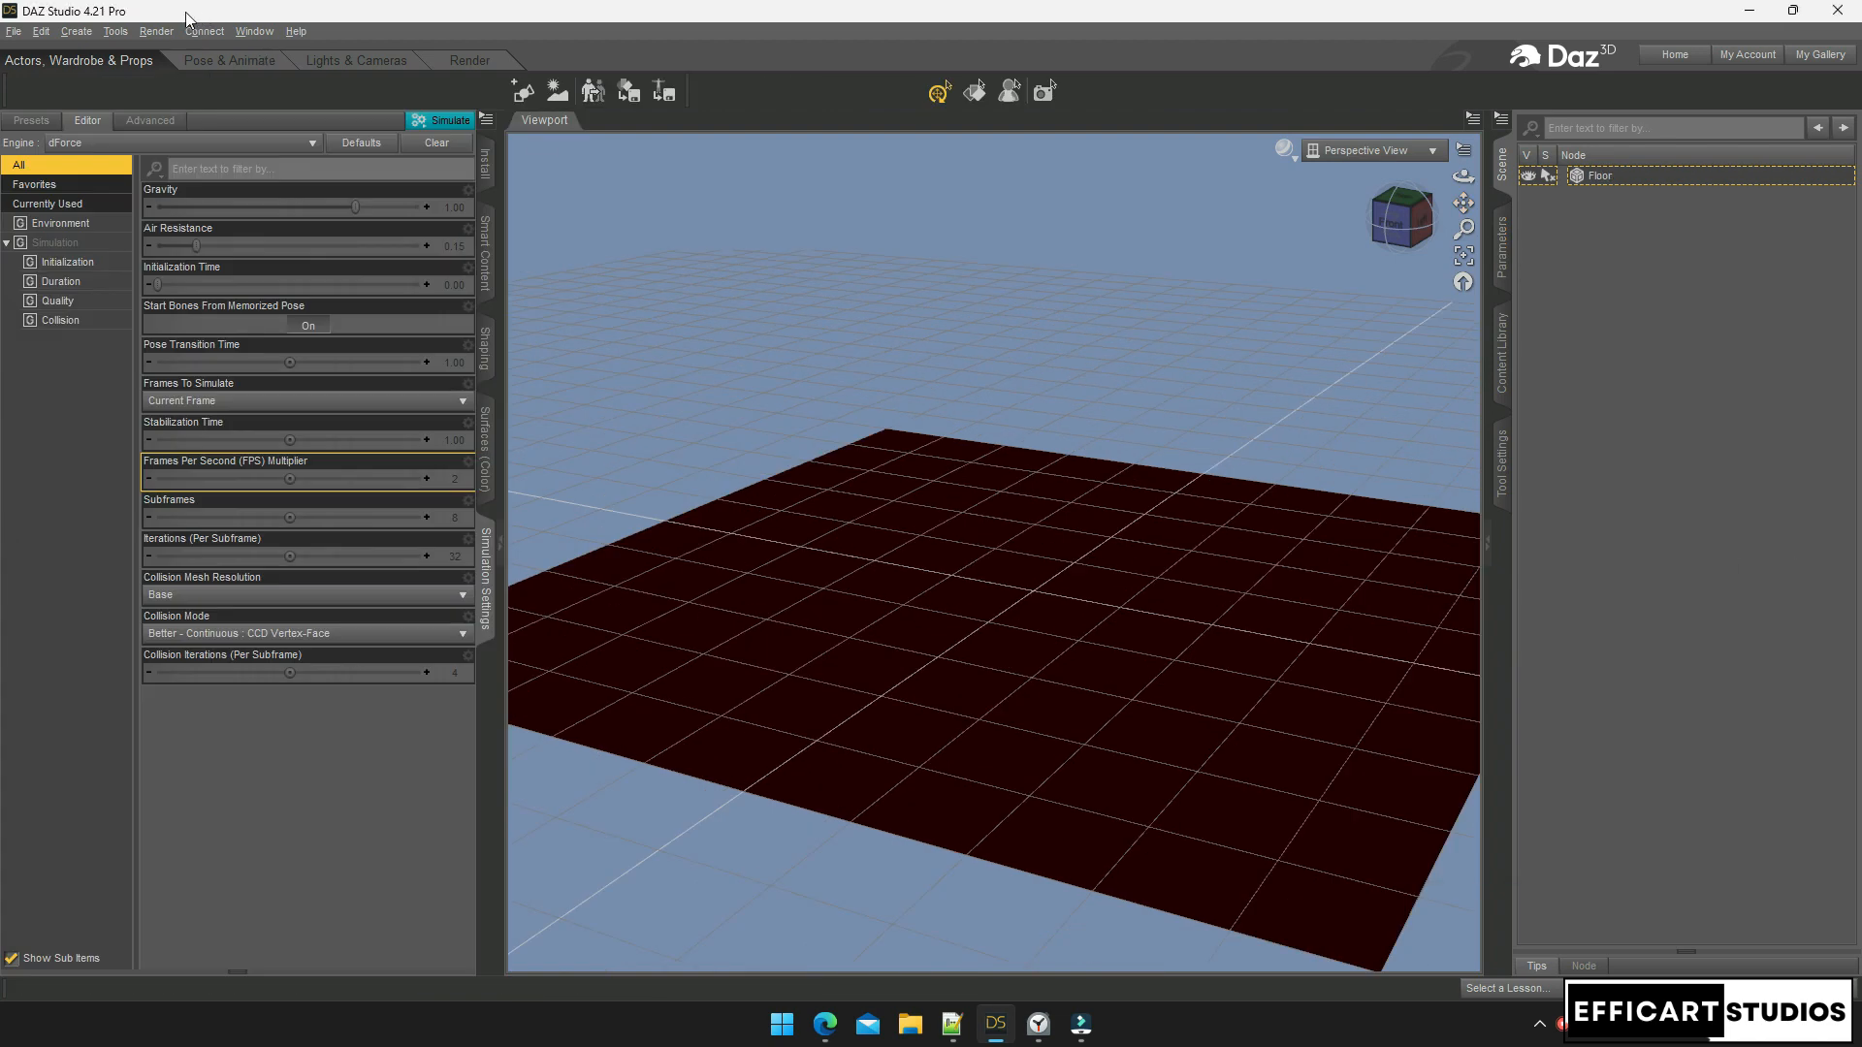
{"action": "left_click", "coordinate": [80, 35]}
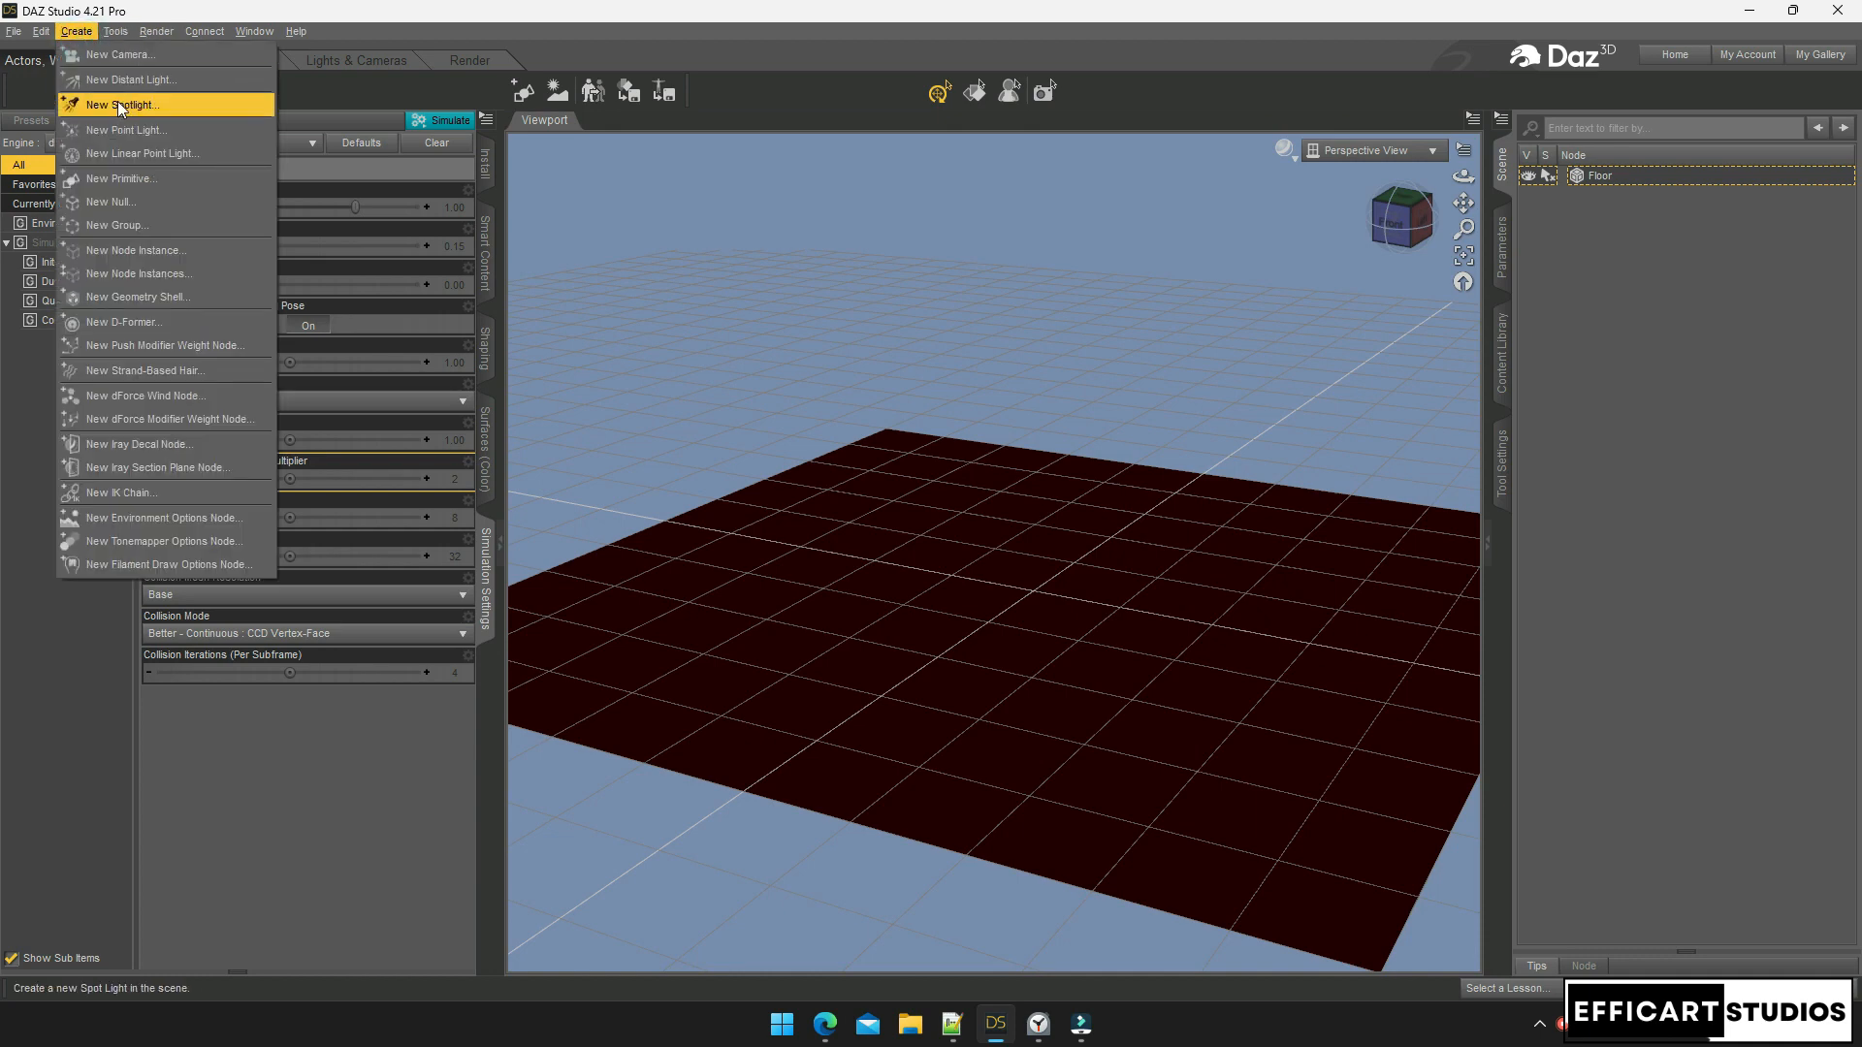
{"action": "left_click", "coordinate": [128, 177]}
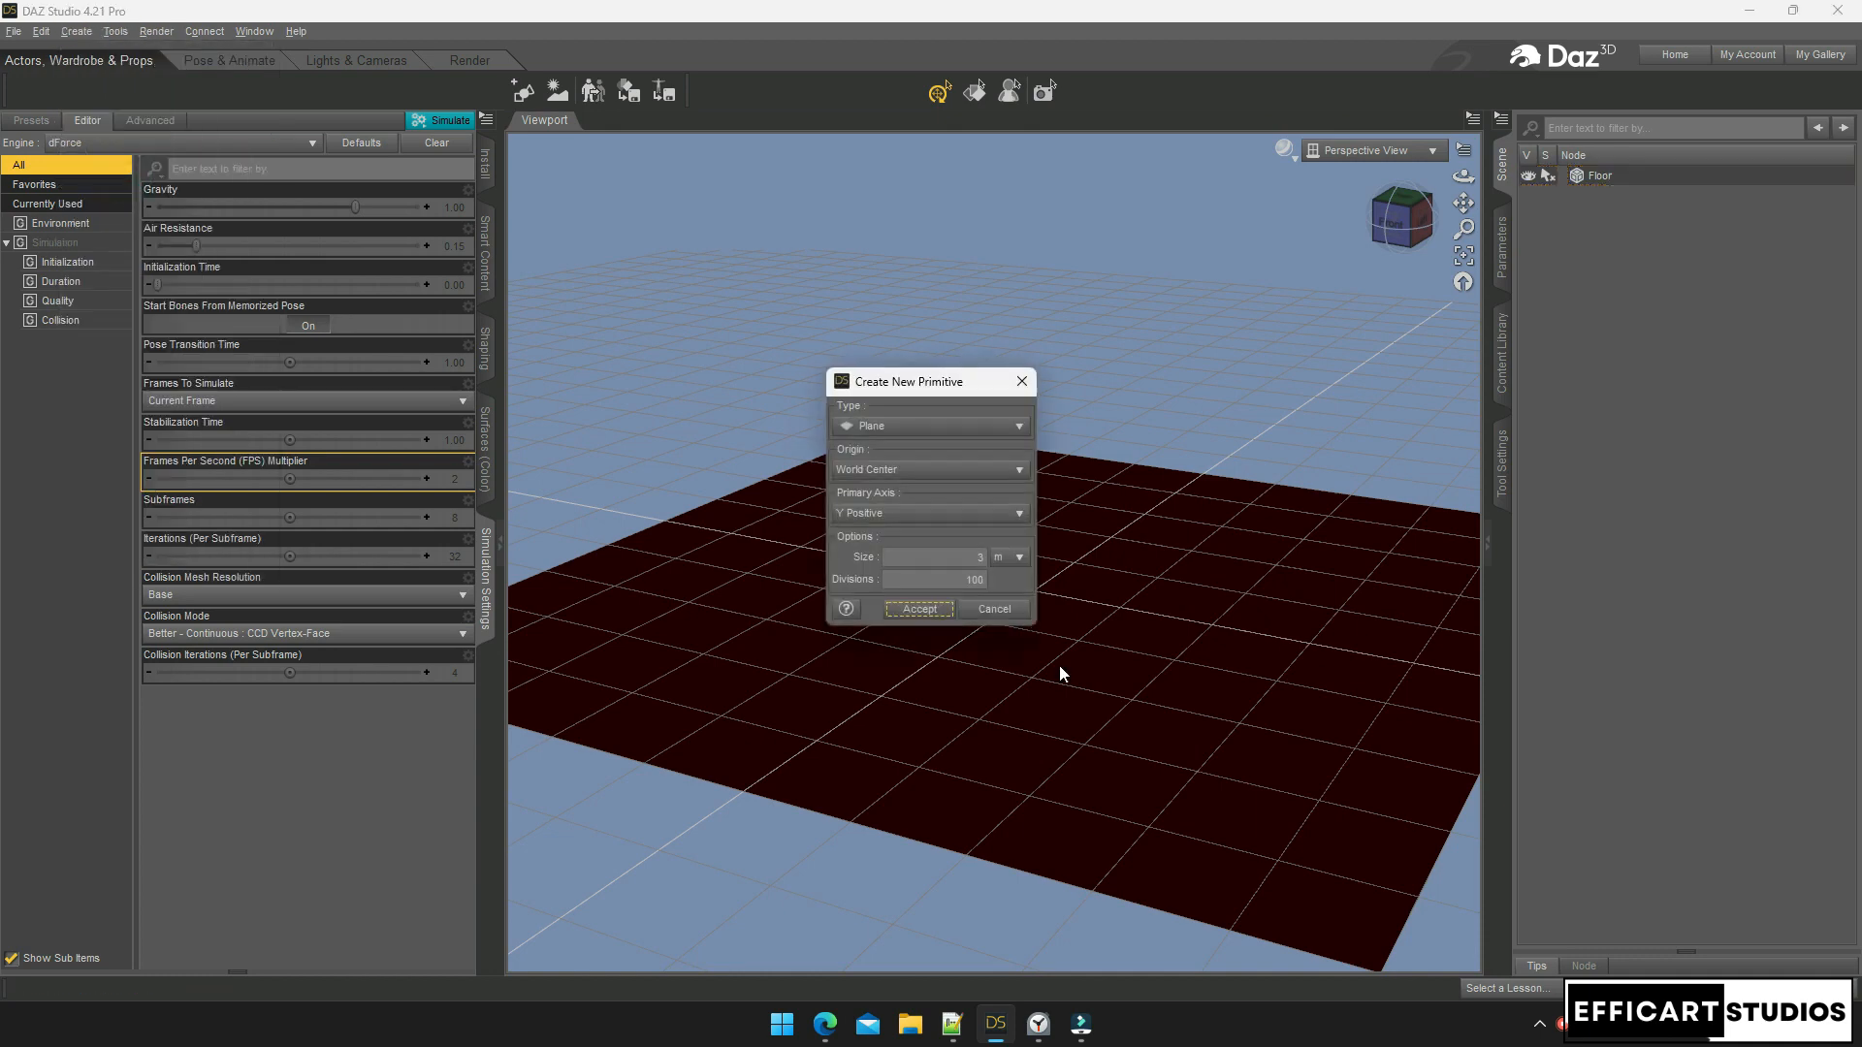
{"action": "left_click", "coordinate": [906, 426]}
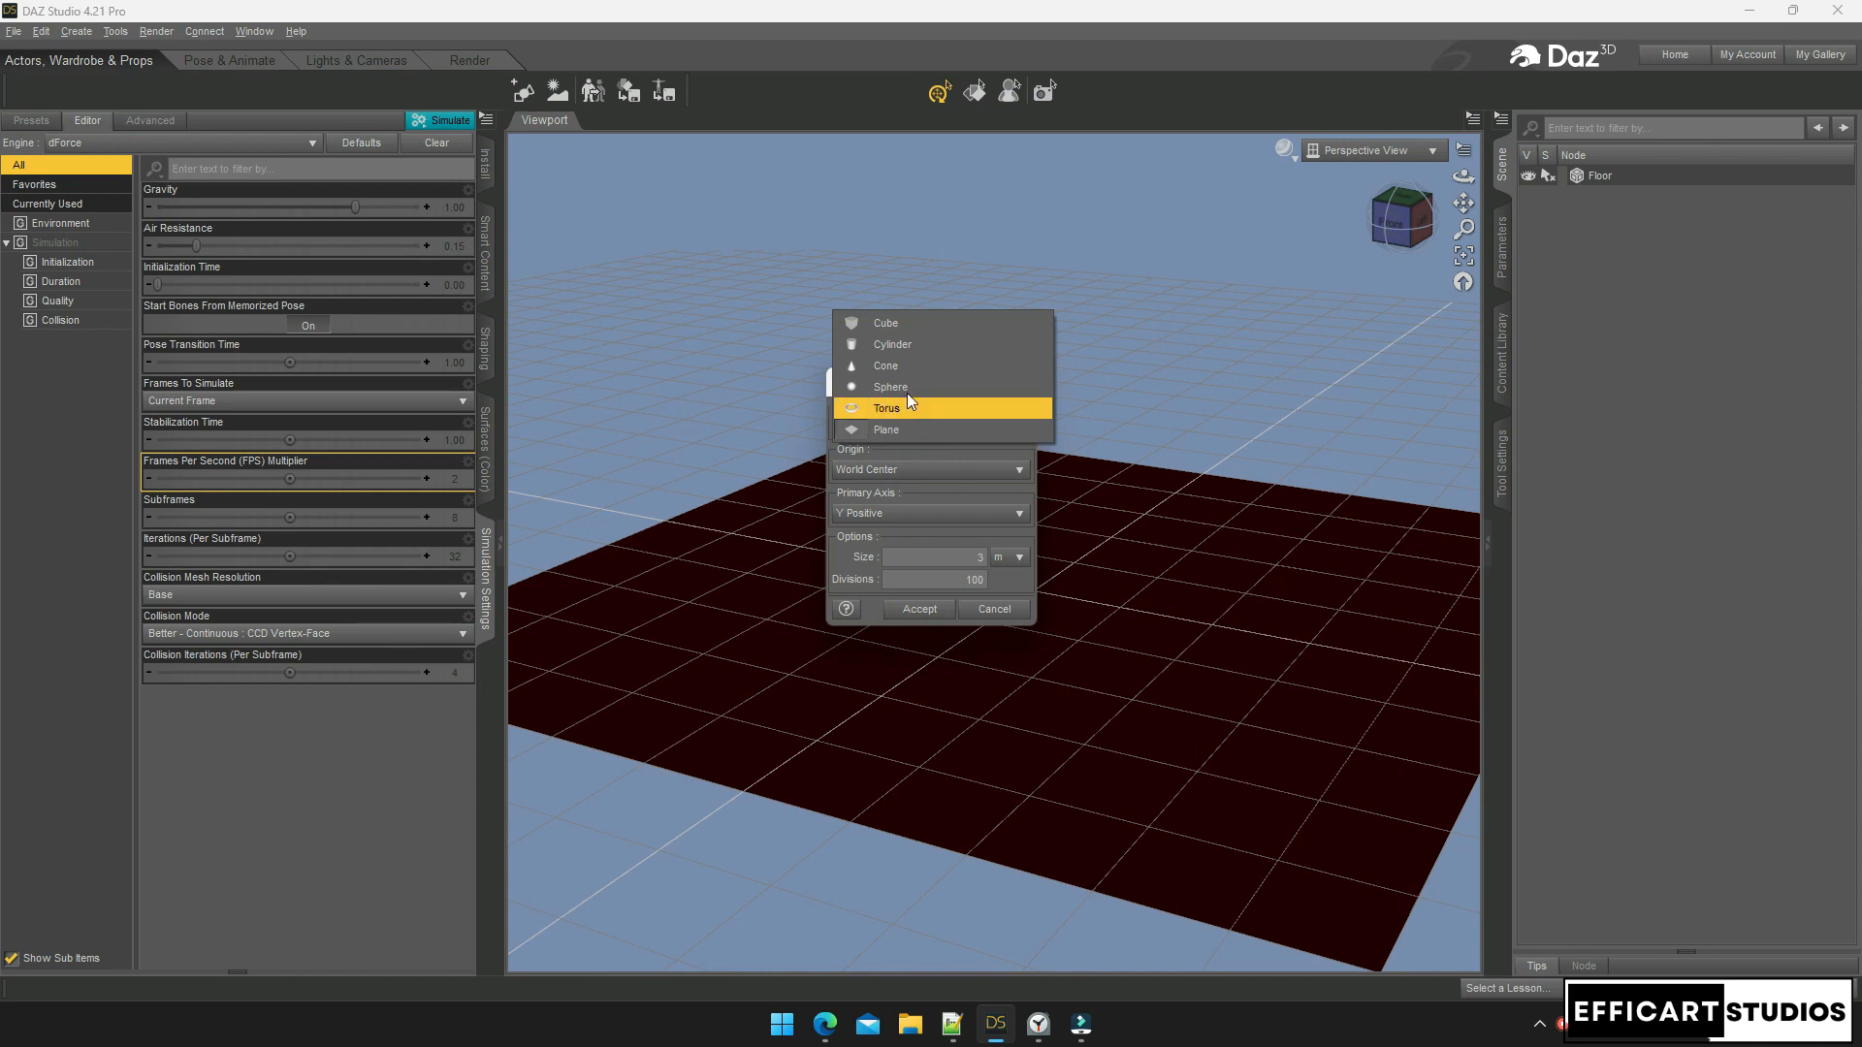
{"action": "left_click", "coordinate": [906, 386]}
{"action": "left_click", "coordinate": [971, 558]}
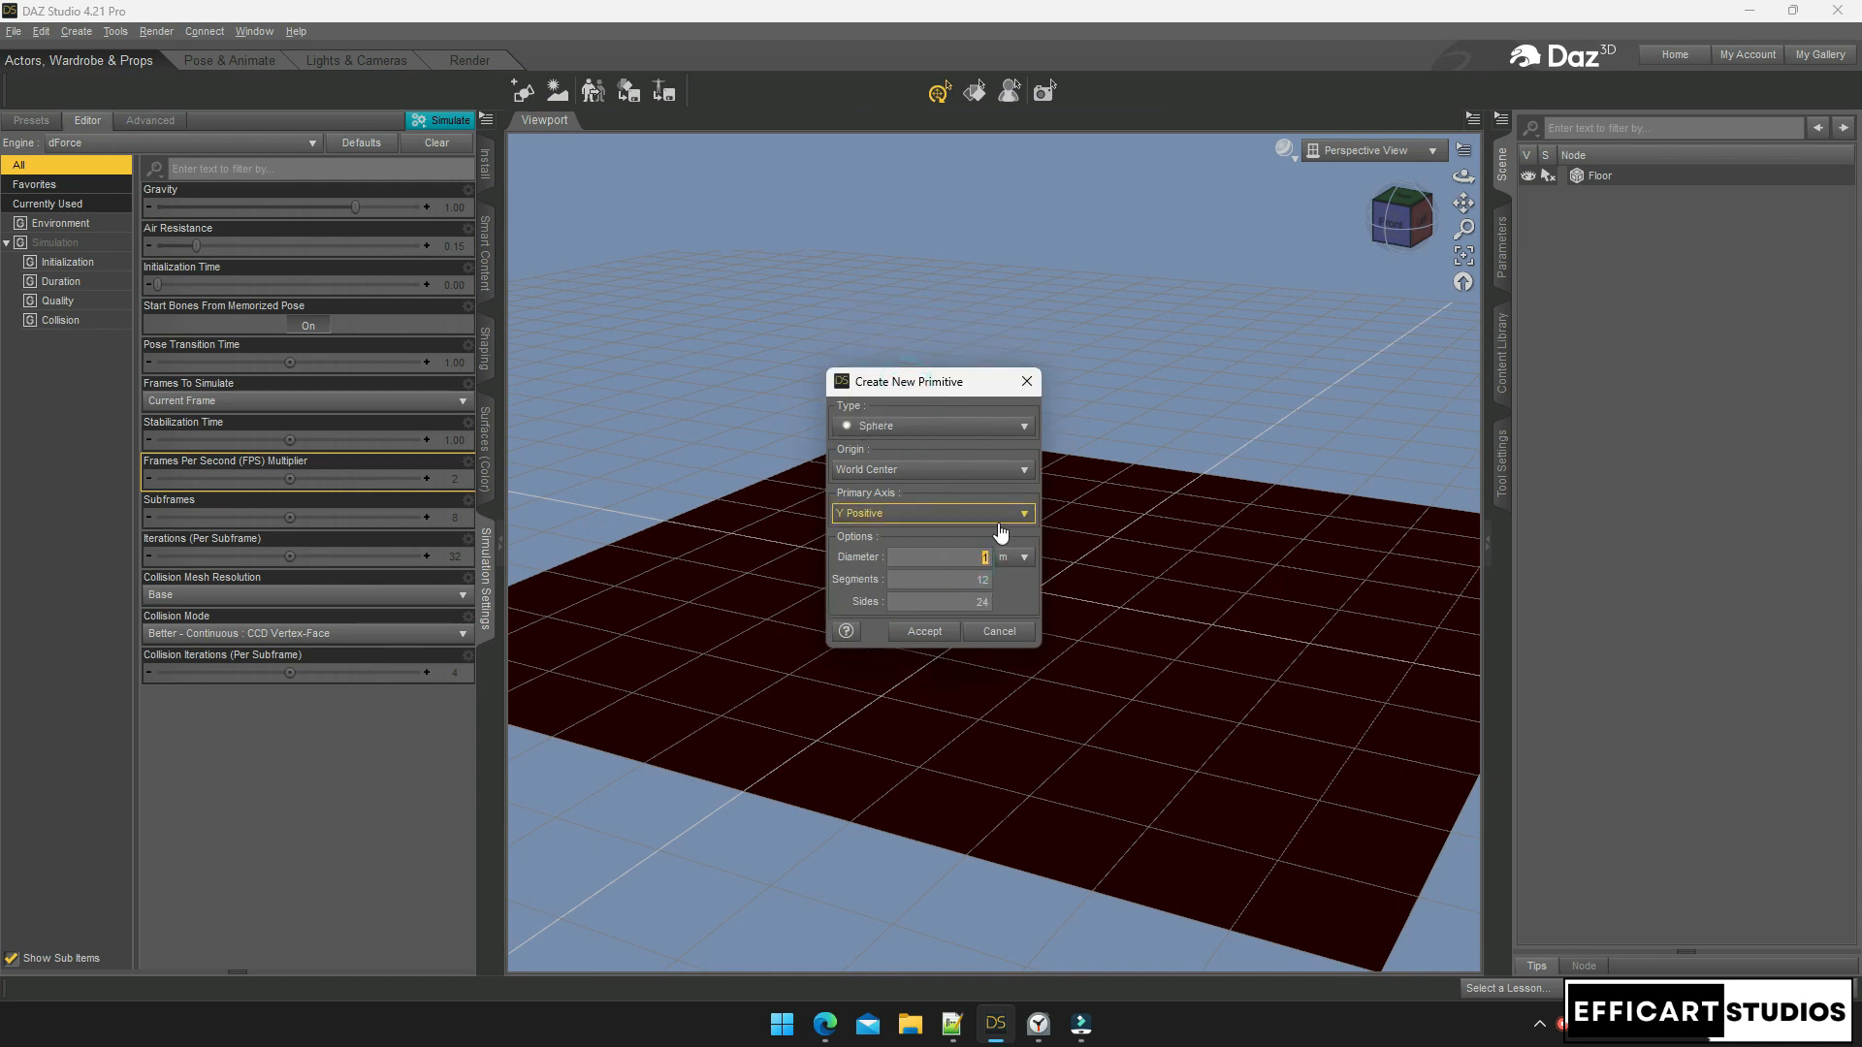
{"action": "type", "text": "4"}
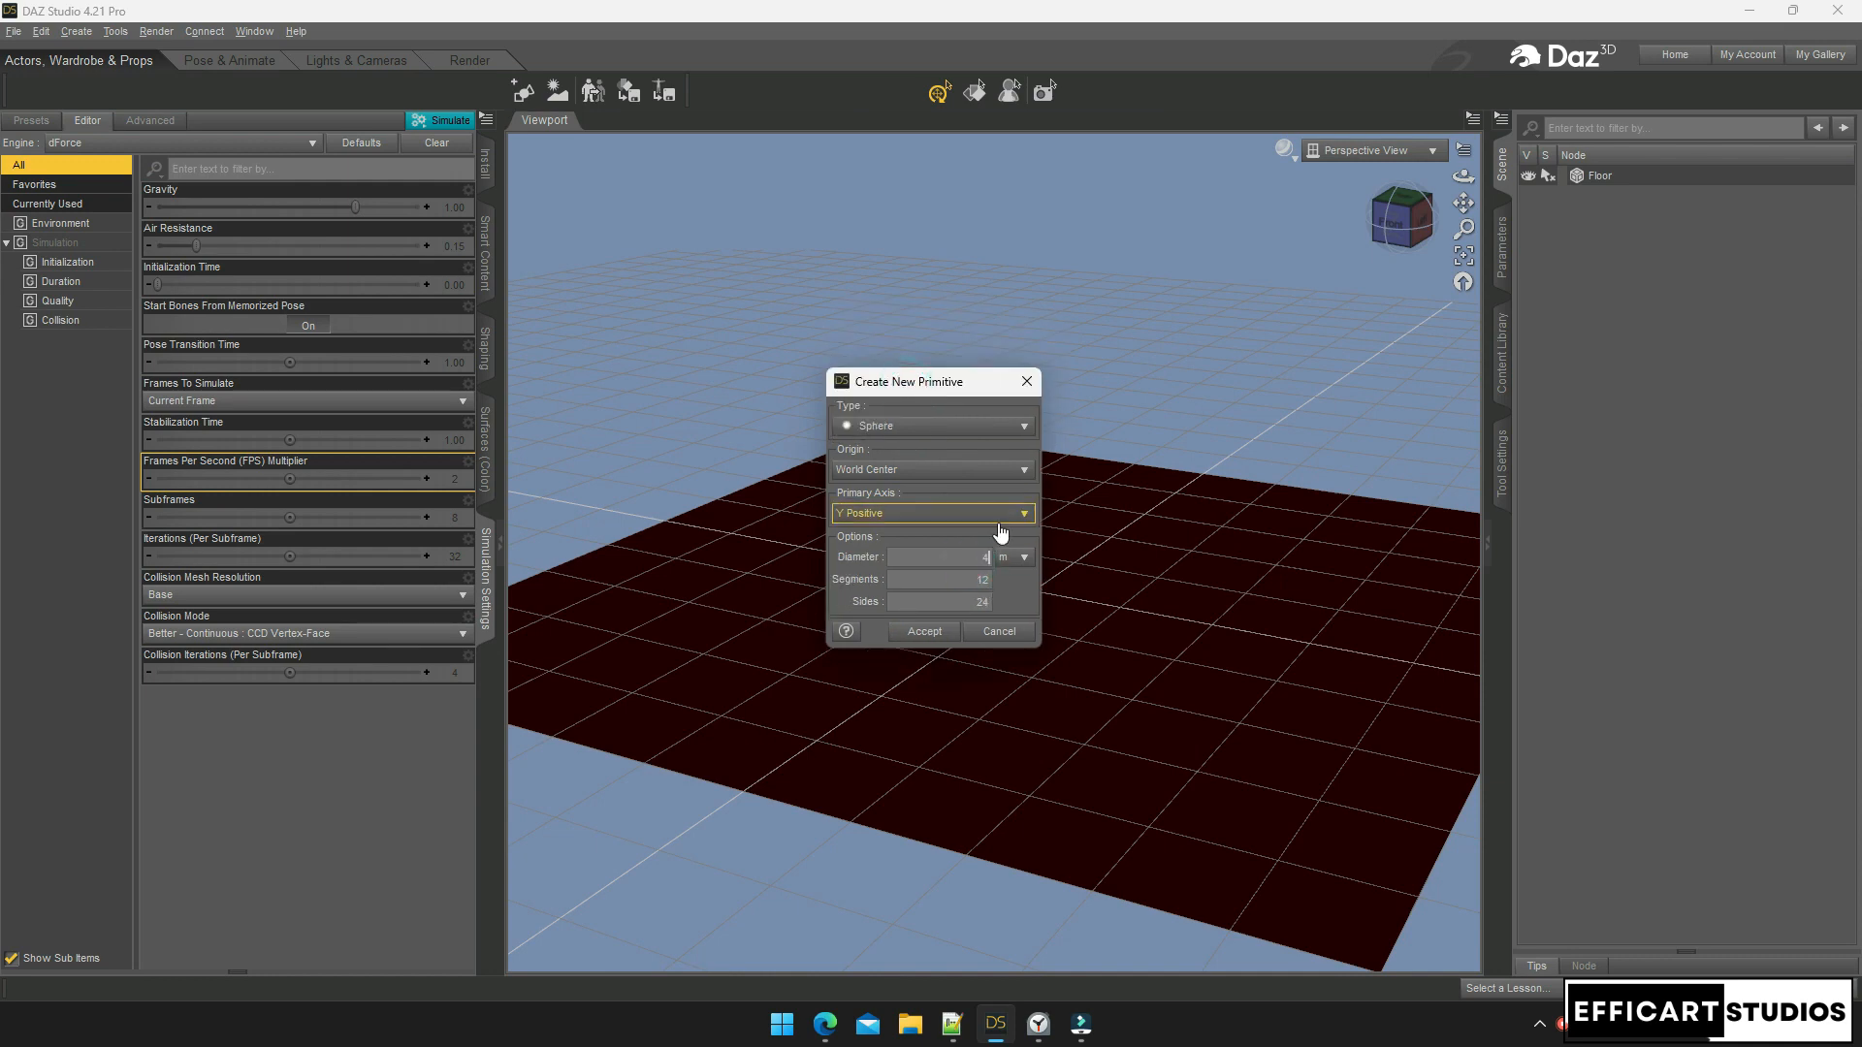
{"action": "left_click", "coordinate": [921, 631]}
{"action": "left_click", "coordinate": [1034, 441]}
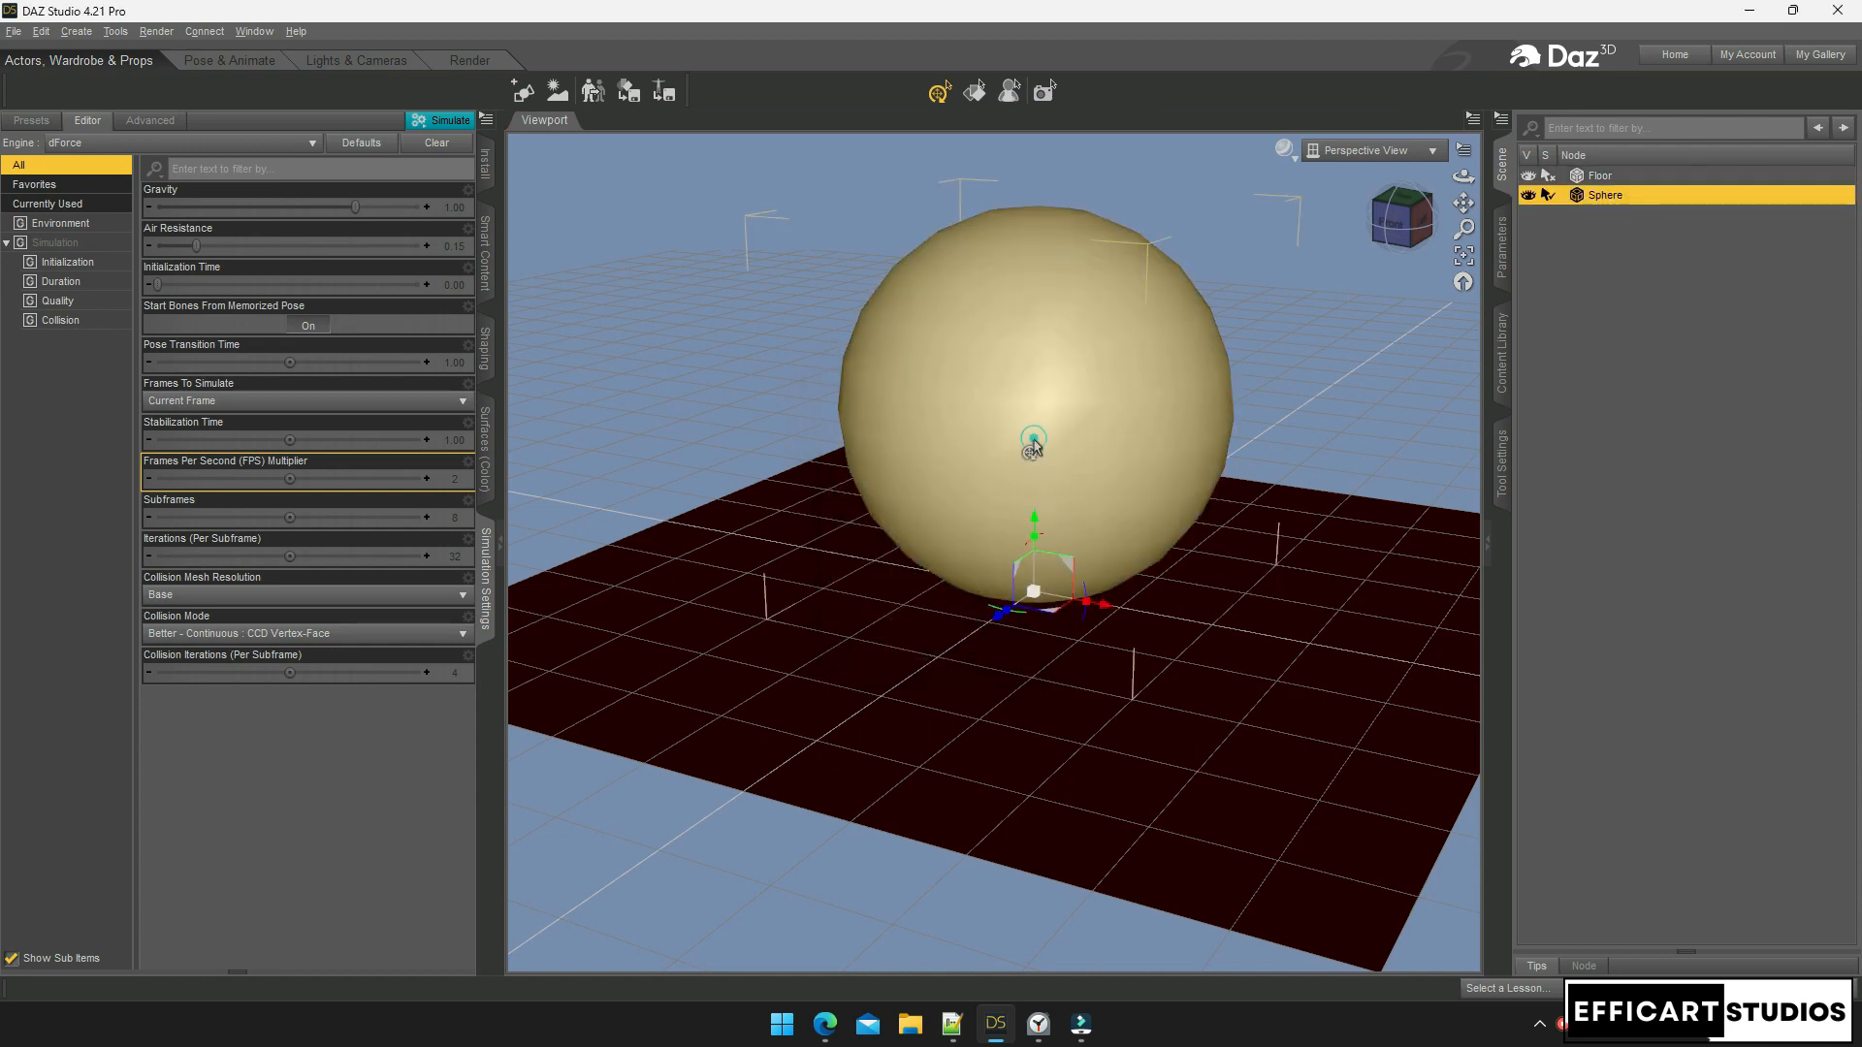
{"action": "key", "text": "Delete"}
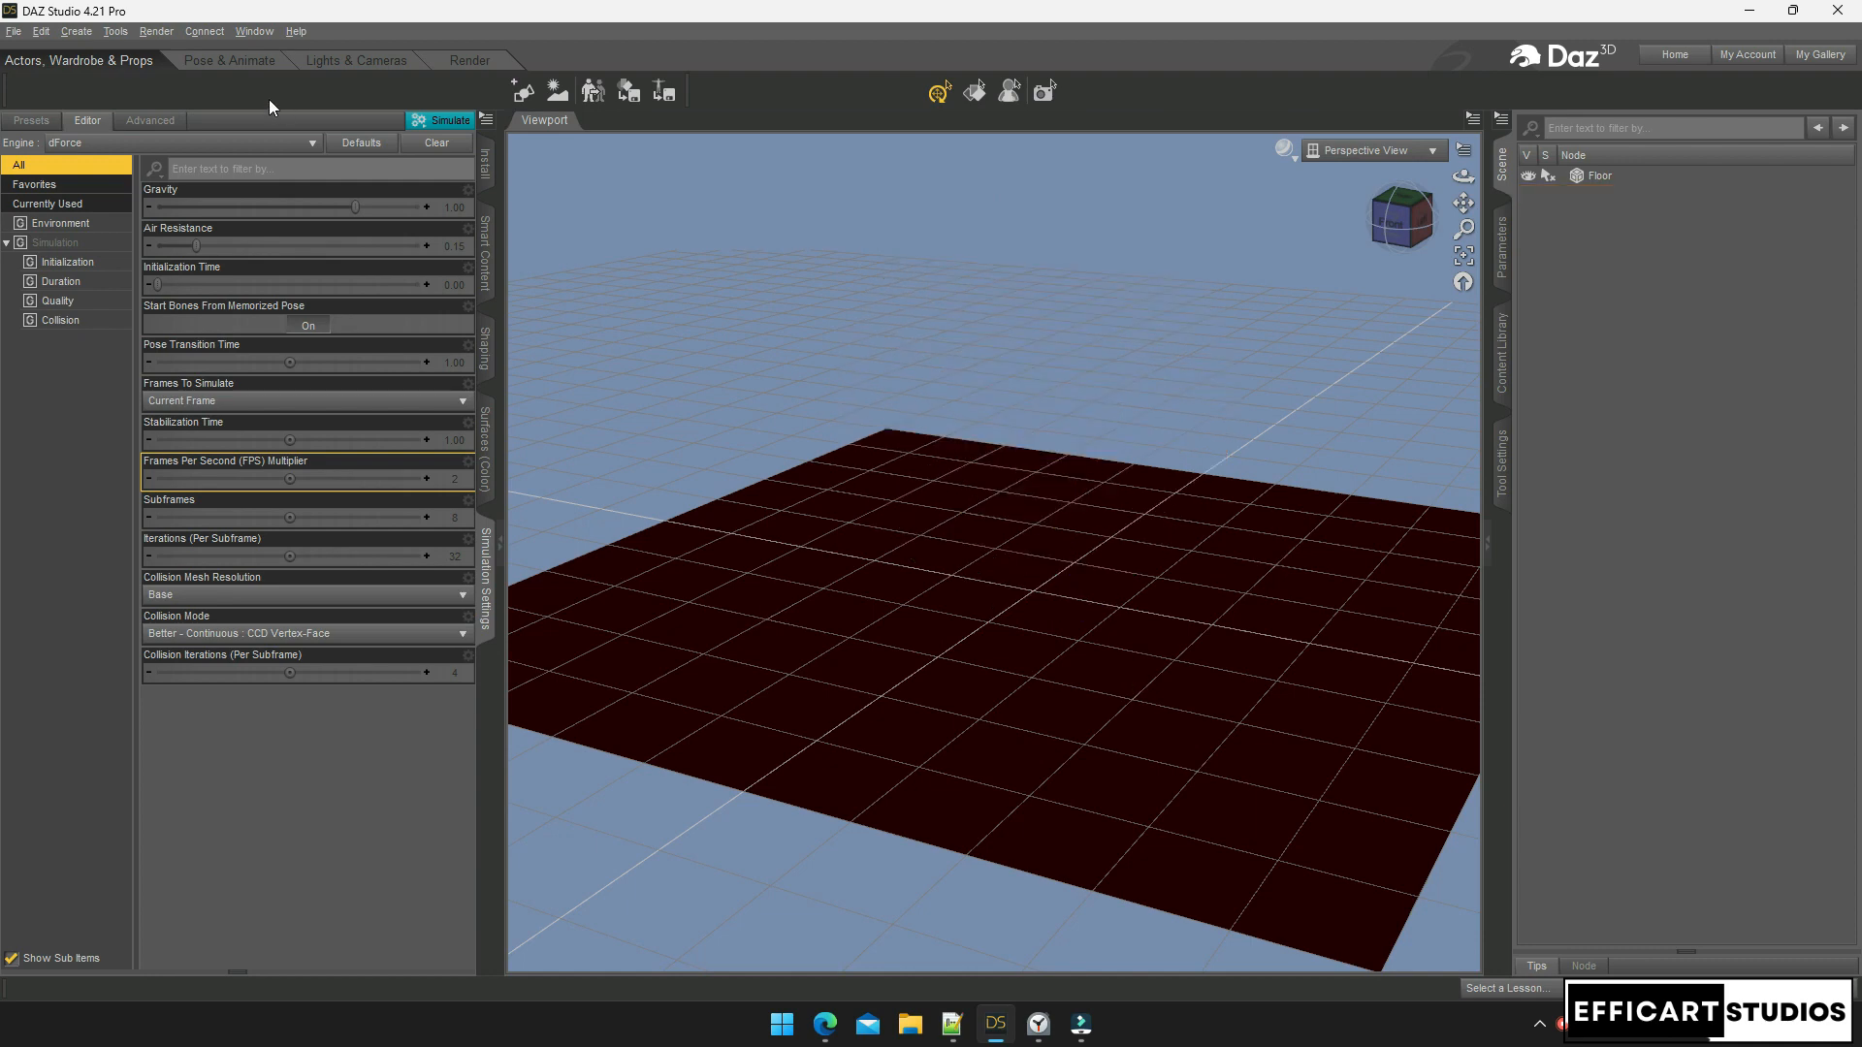
Create a sphere primitive with diameter 2 on the floor
{"action": "left_click", "coordinate": [76, 31]}
{"action": "left_click", "coordinate": [101, 194]}
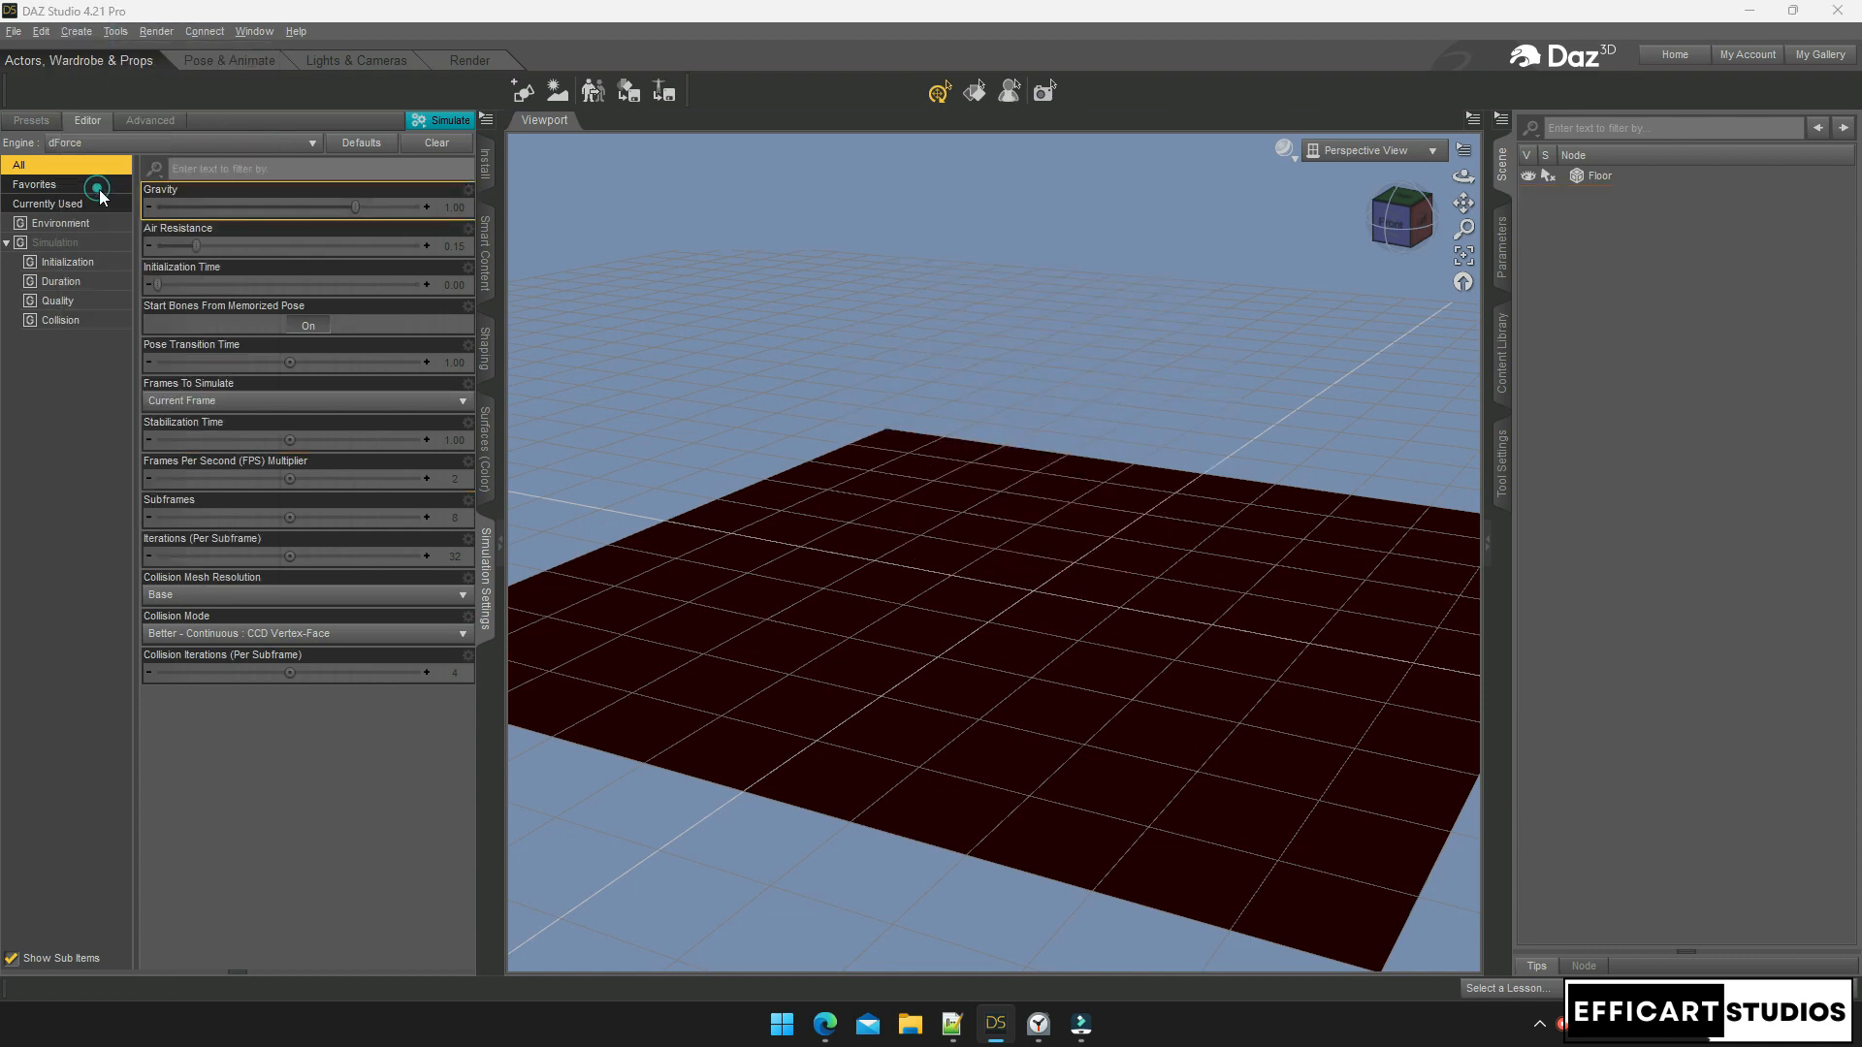
{"action": "left_click", "coordinate": [978, 560]}
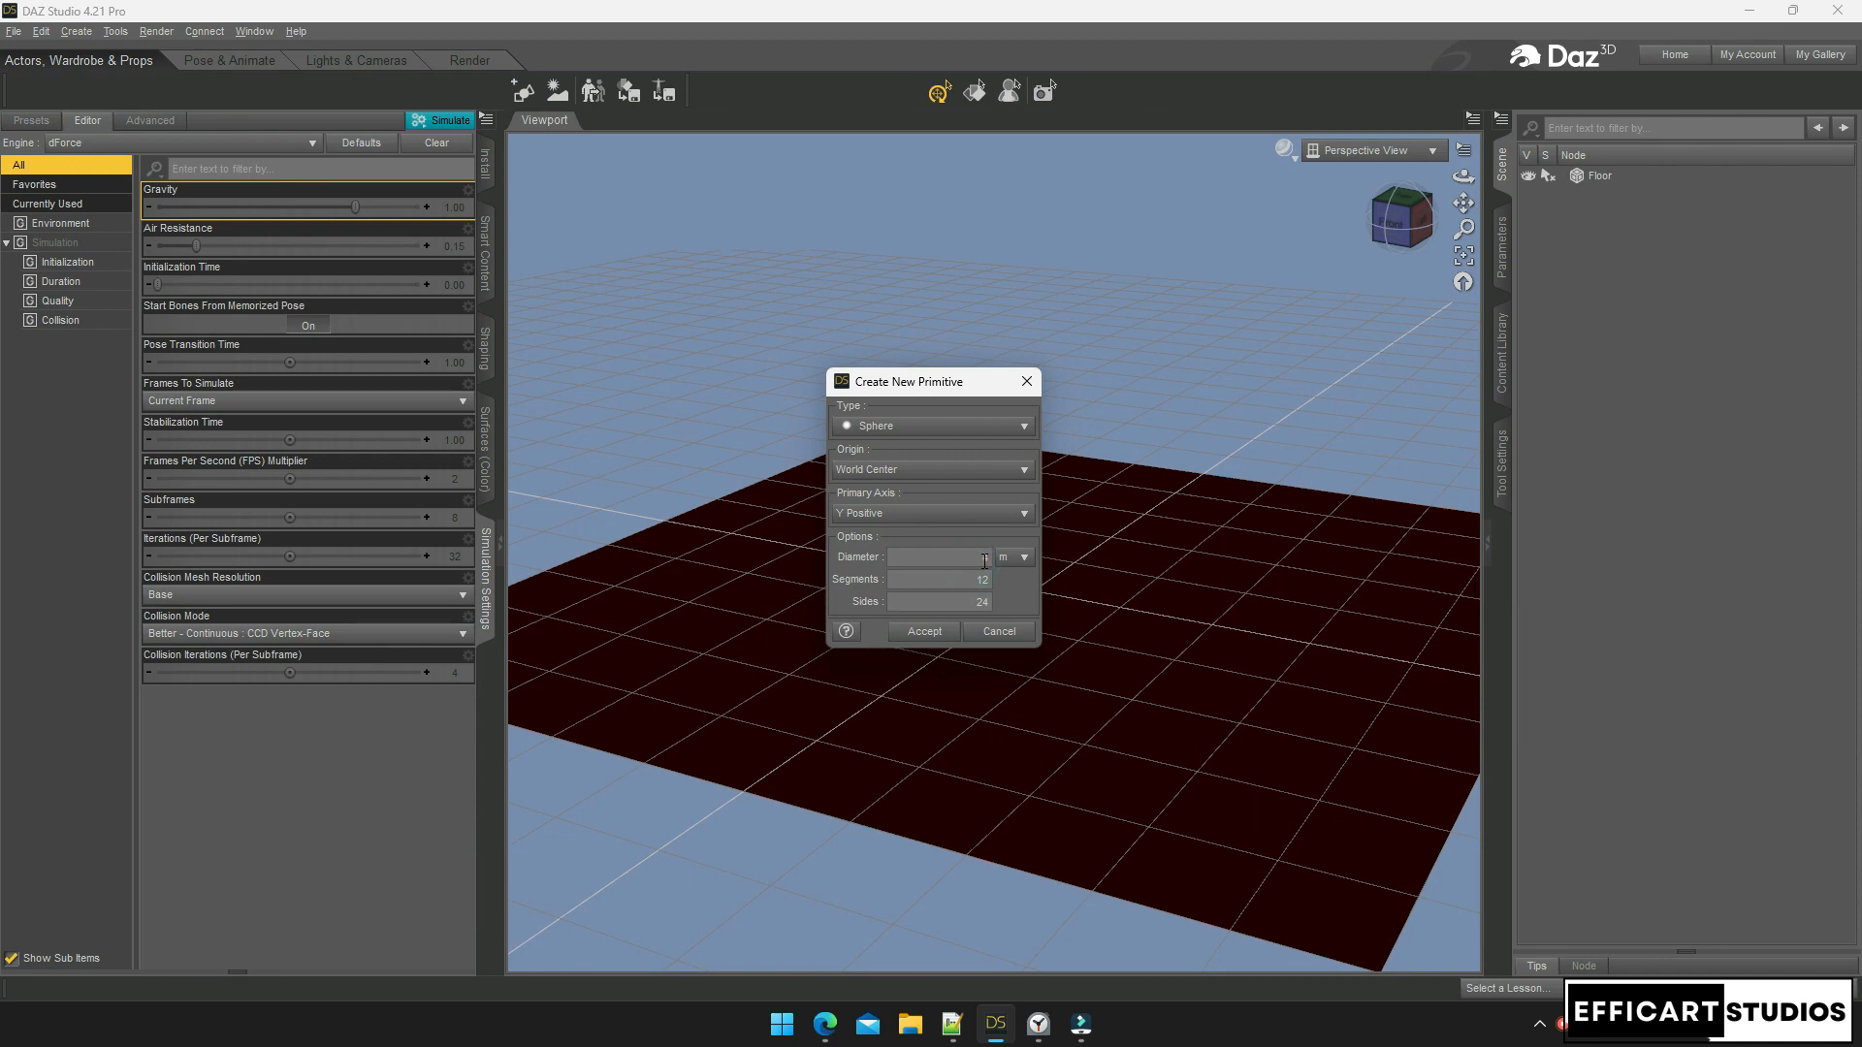
{"action": "type", "text": "4"}
{"action": "type", "text": "2"}
{"action": "left_click", "coordinate": [924, 631]}
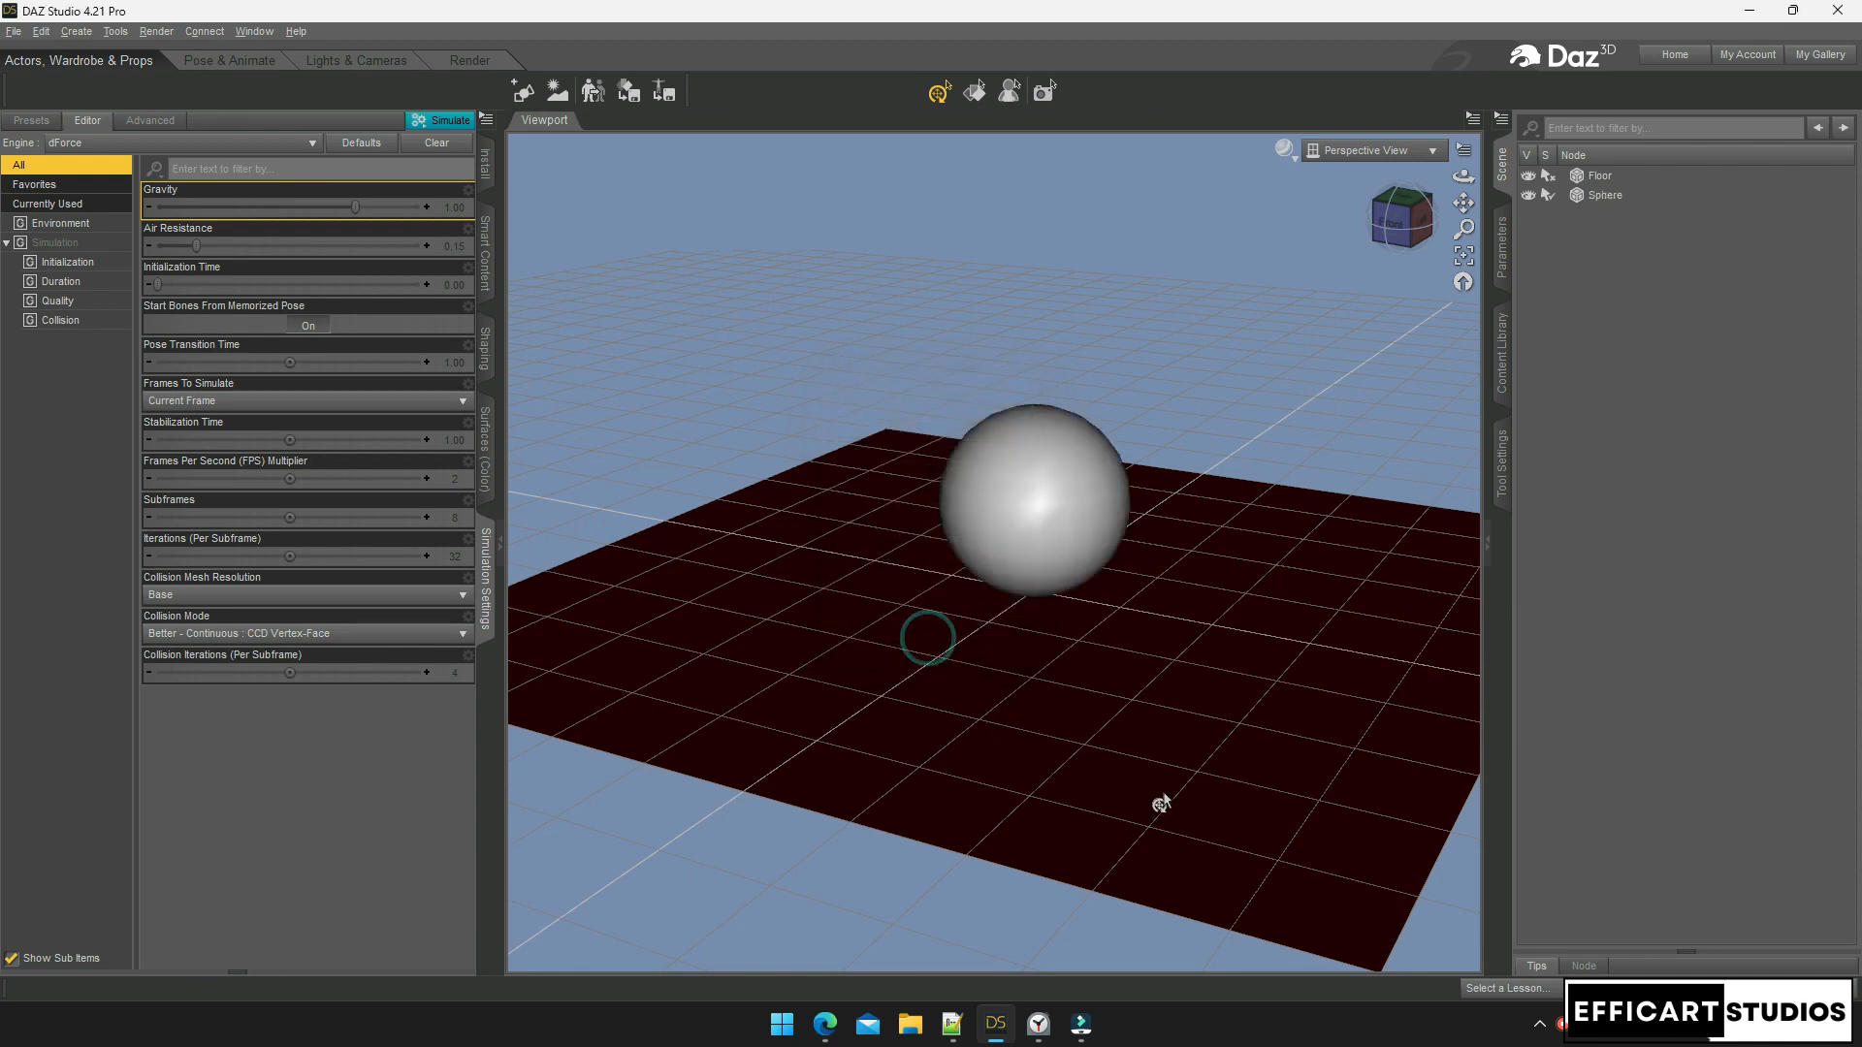
Move the sphere forward and to the right across the floor
{"action": "left_click", "coordinate": [1072, 517]}
{"action": "left_click_drag", "start_coordinate": [998, 619], "coordinate": [949, 664]}
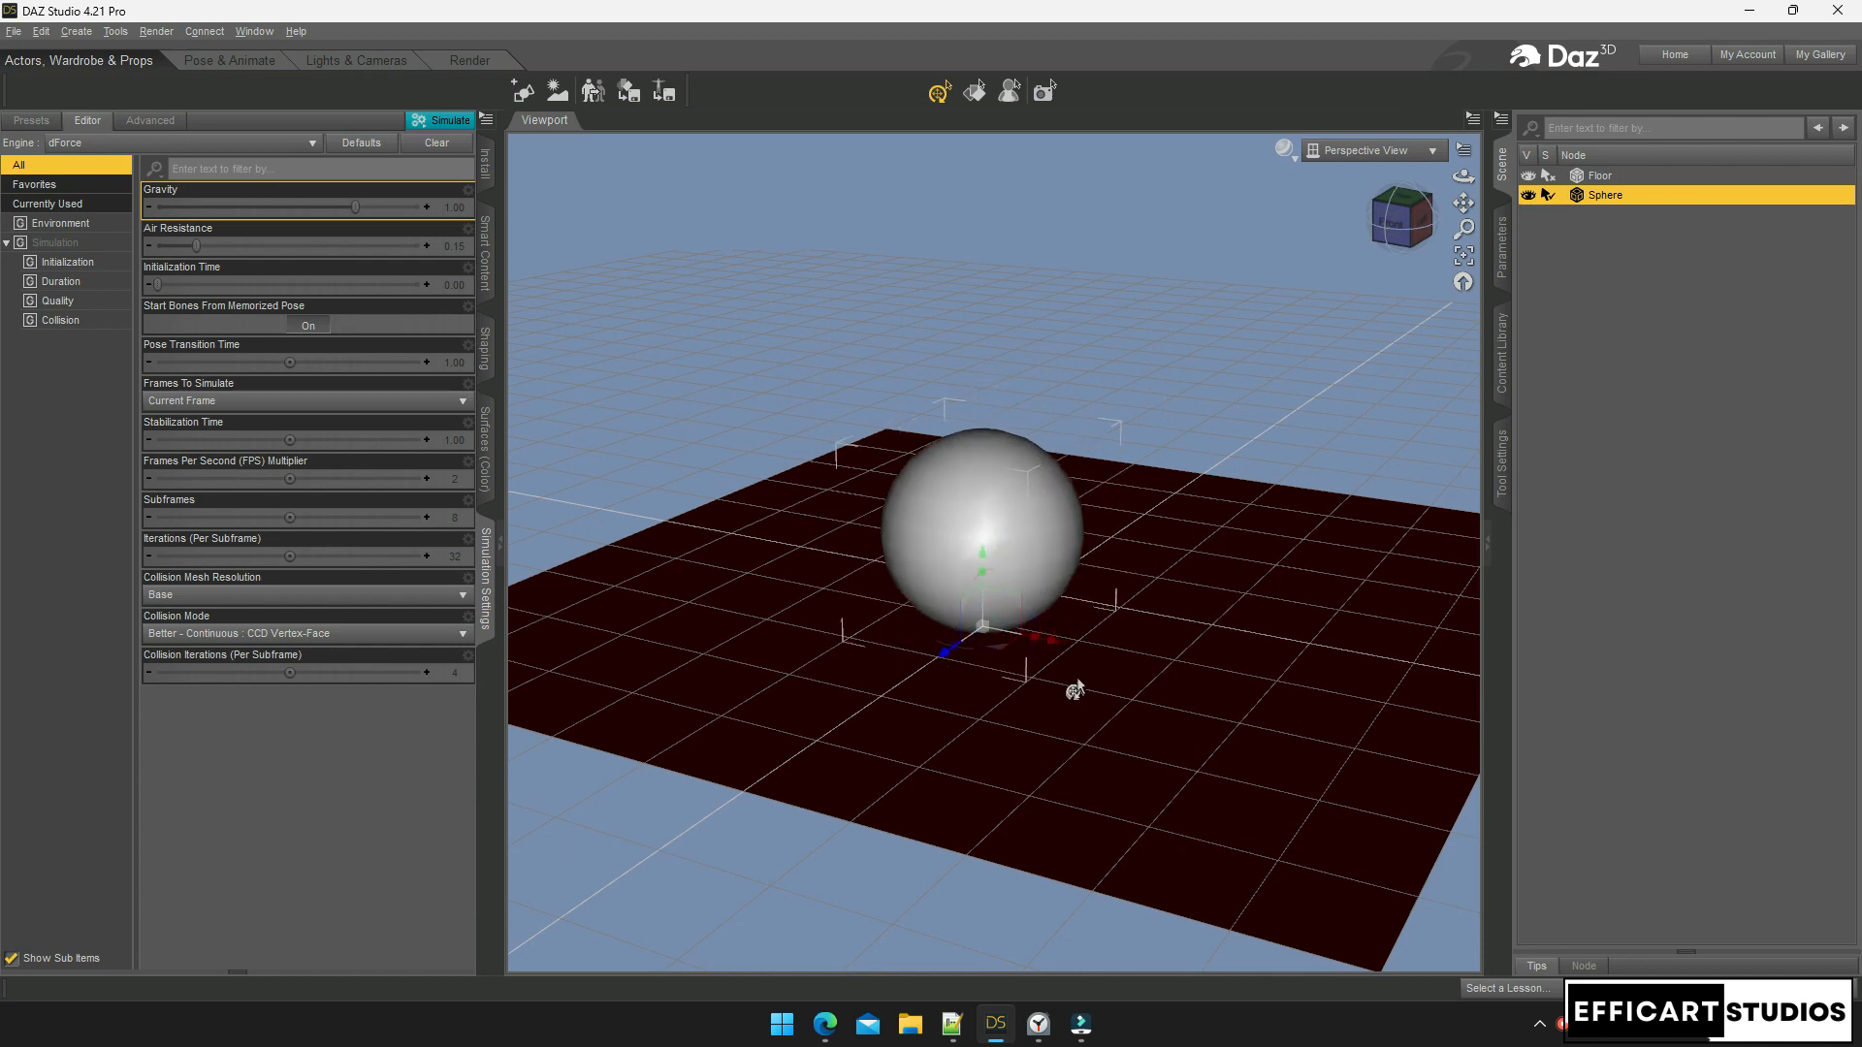
{"action": "left_click_drag", "start_coordinate": [1057, 642], "coordinate": [1125, 687]}
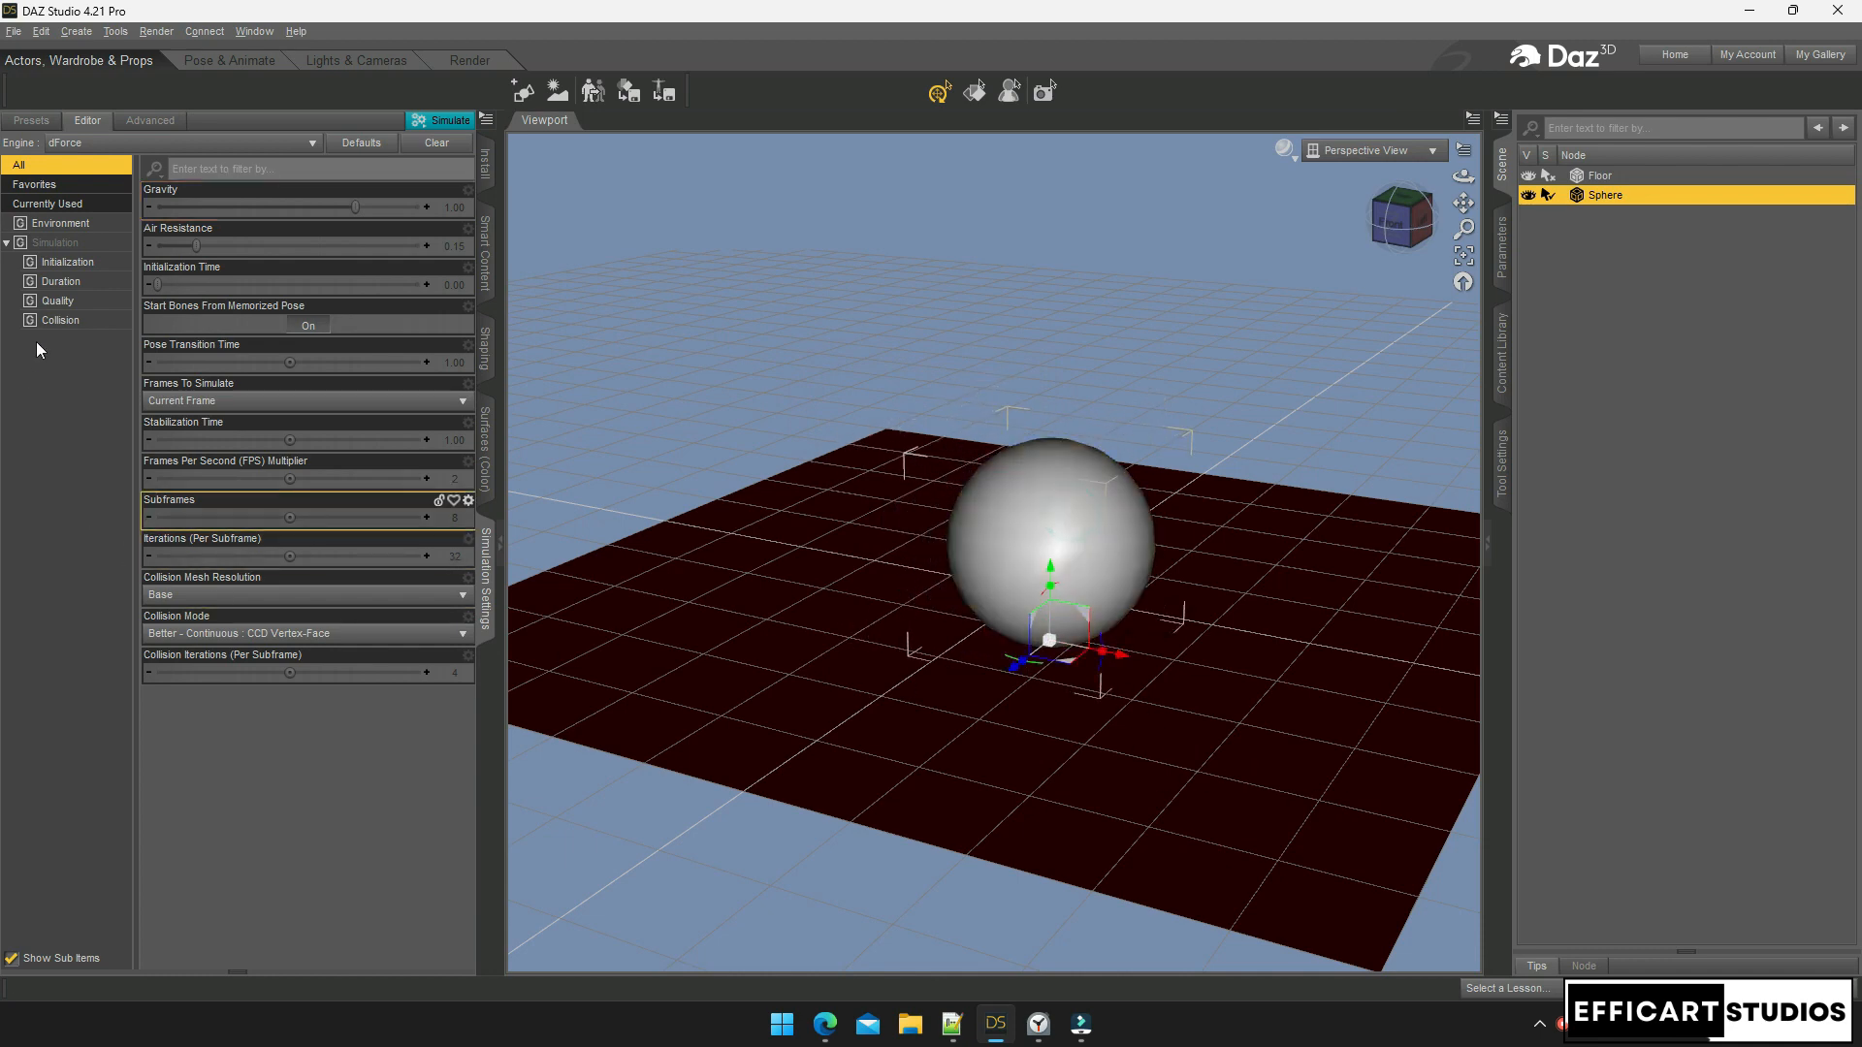
Set the sphere's Default surface base colour to dark blue
{"action": "left_click", "coordinate": [485, 454]}
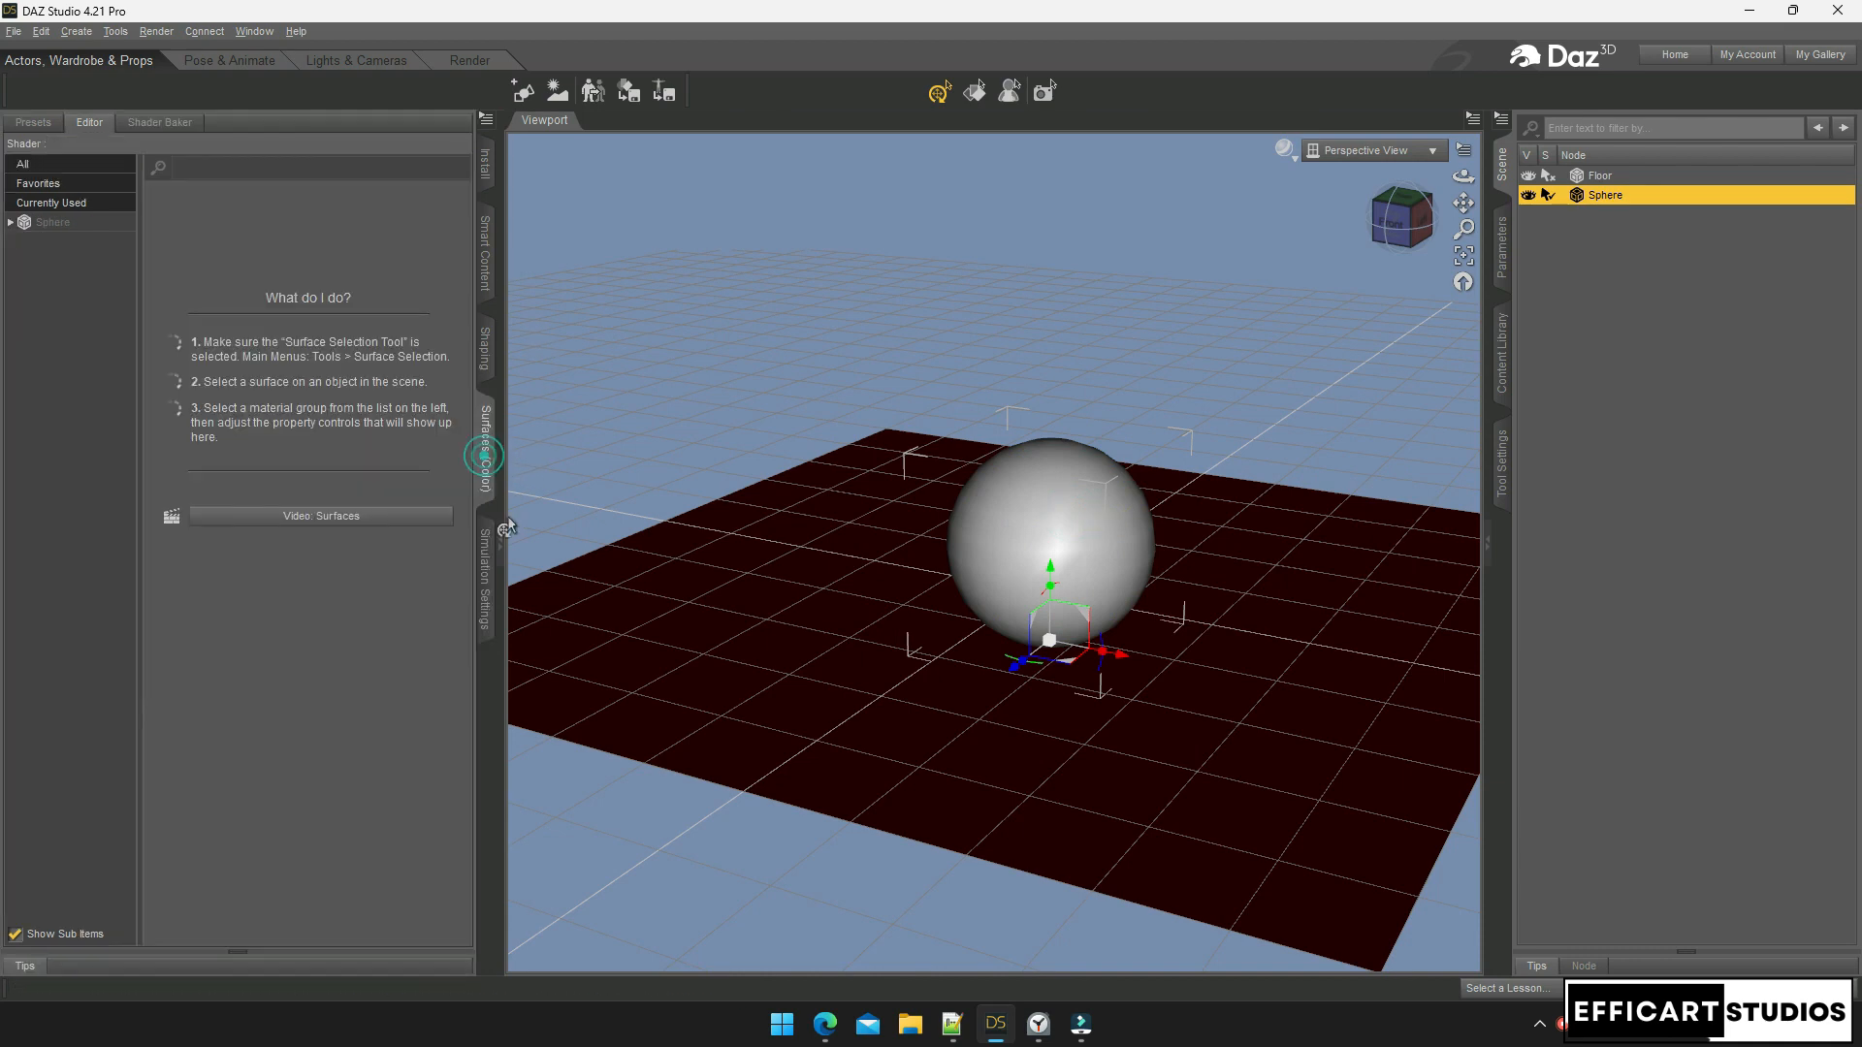
{"action": "left_click", "coordinate": [10, 223]}
{"action": "left_click", "coordinate": [53, 242]}
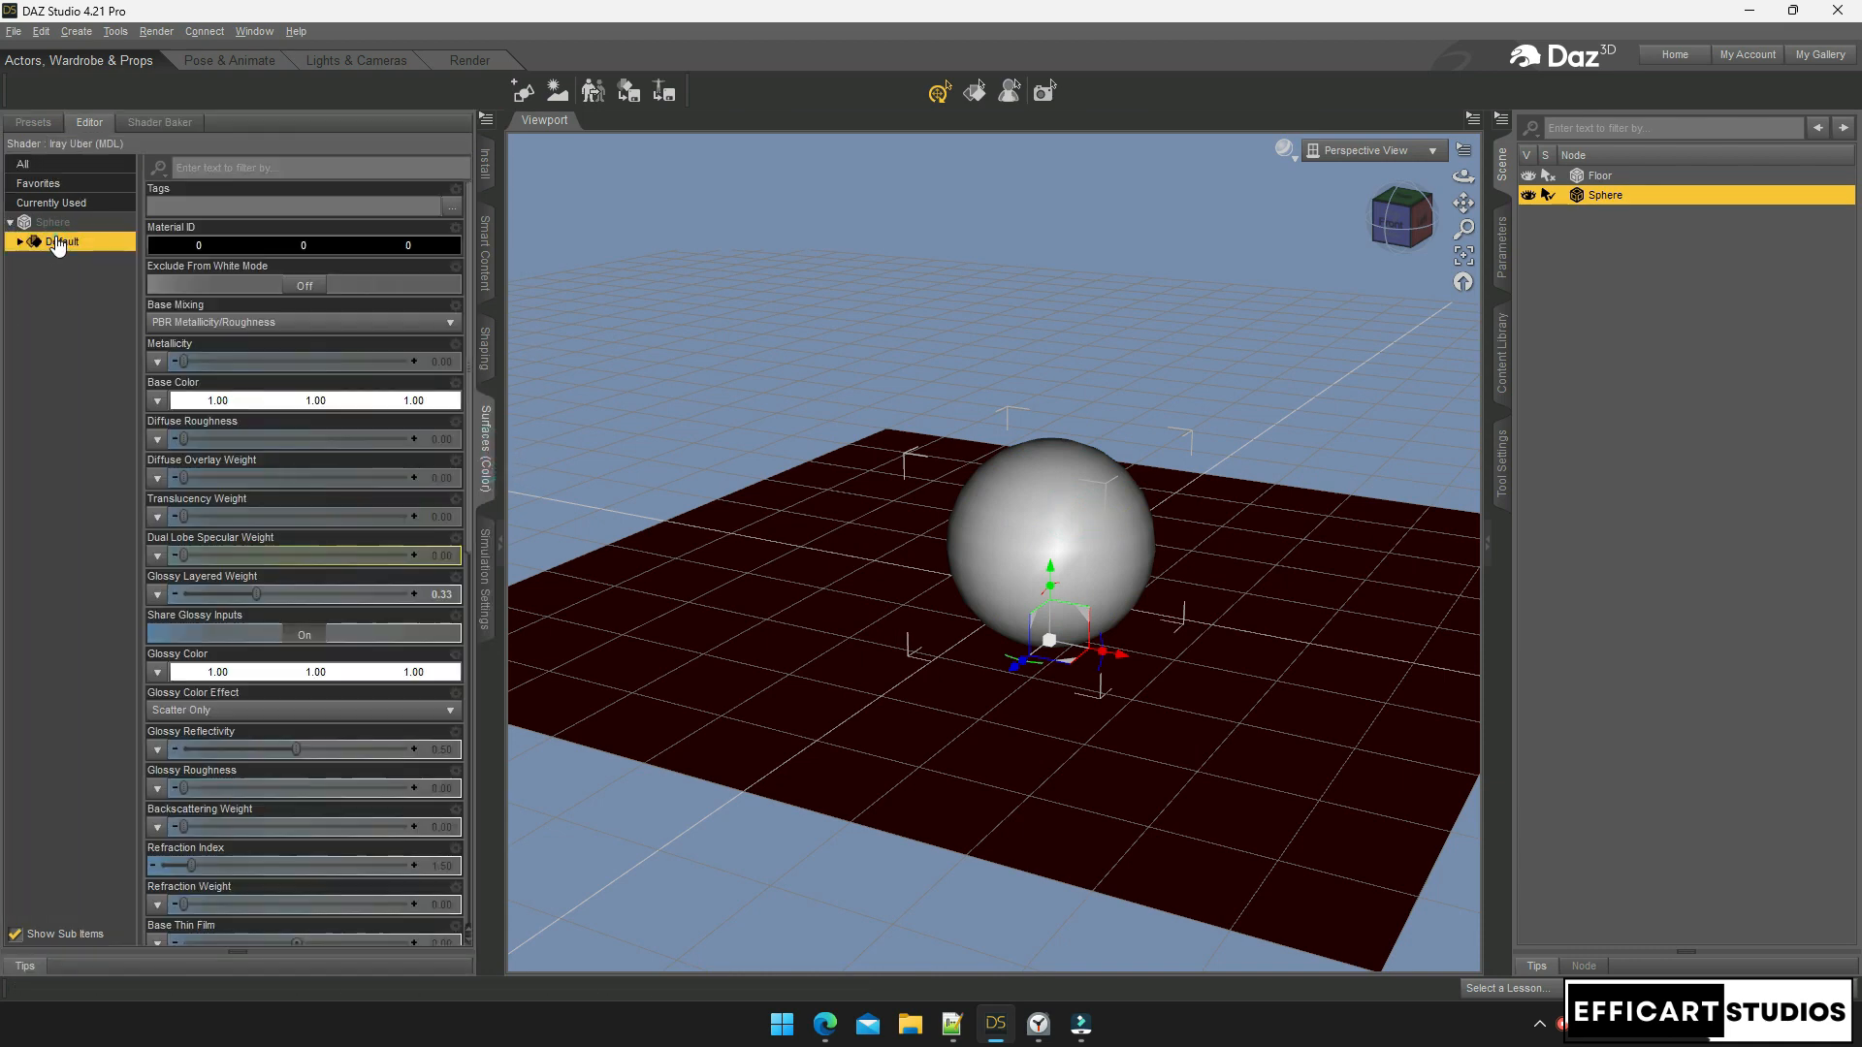
{"action": "left_click", "coordinate": [280, 400]}
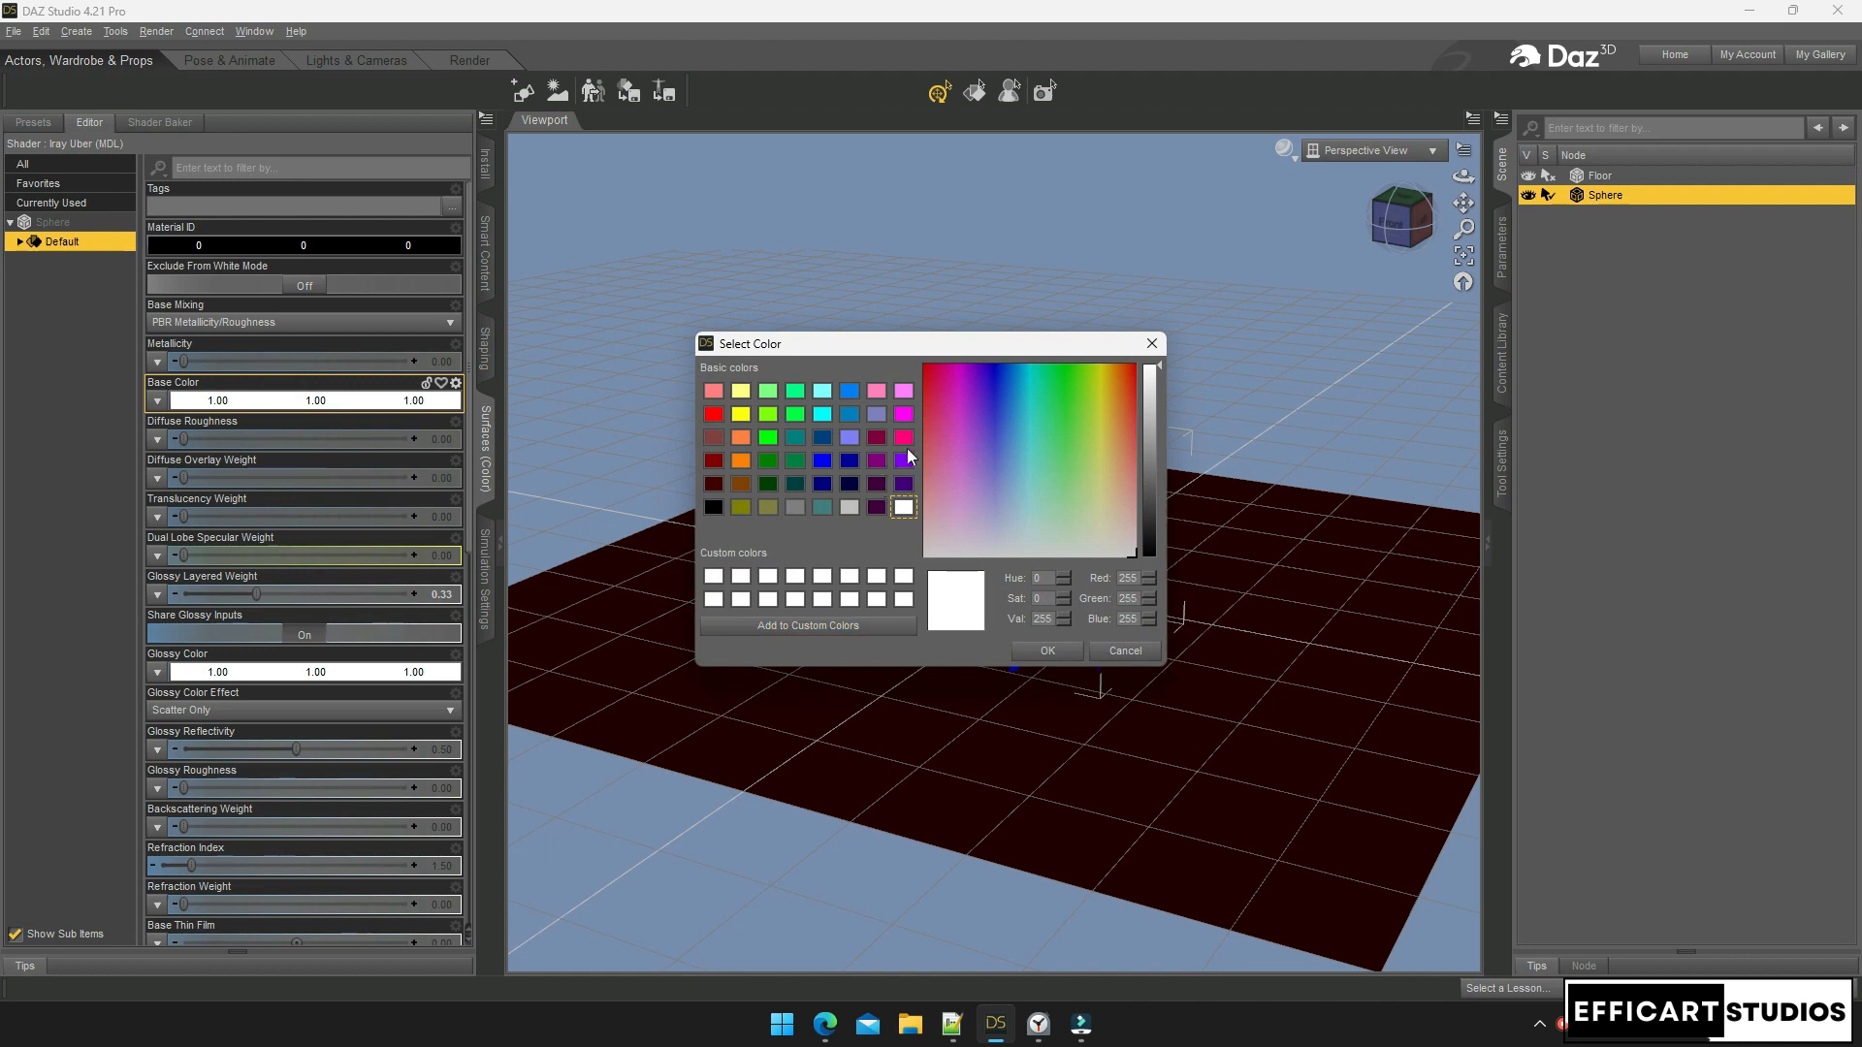
{"action": "left_click", "coordinate": [828, 437]}
{"action": "left_click", "coordinate": [1047, 651]}
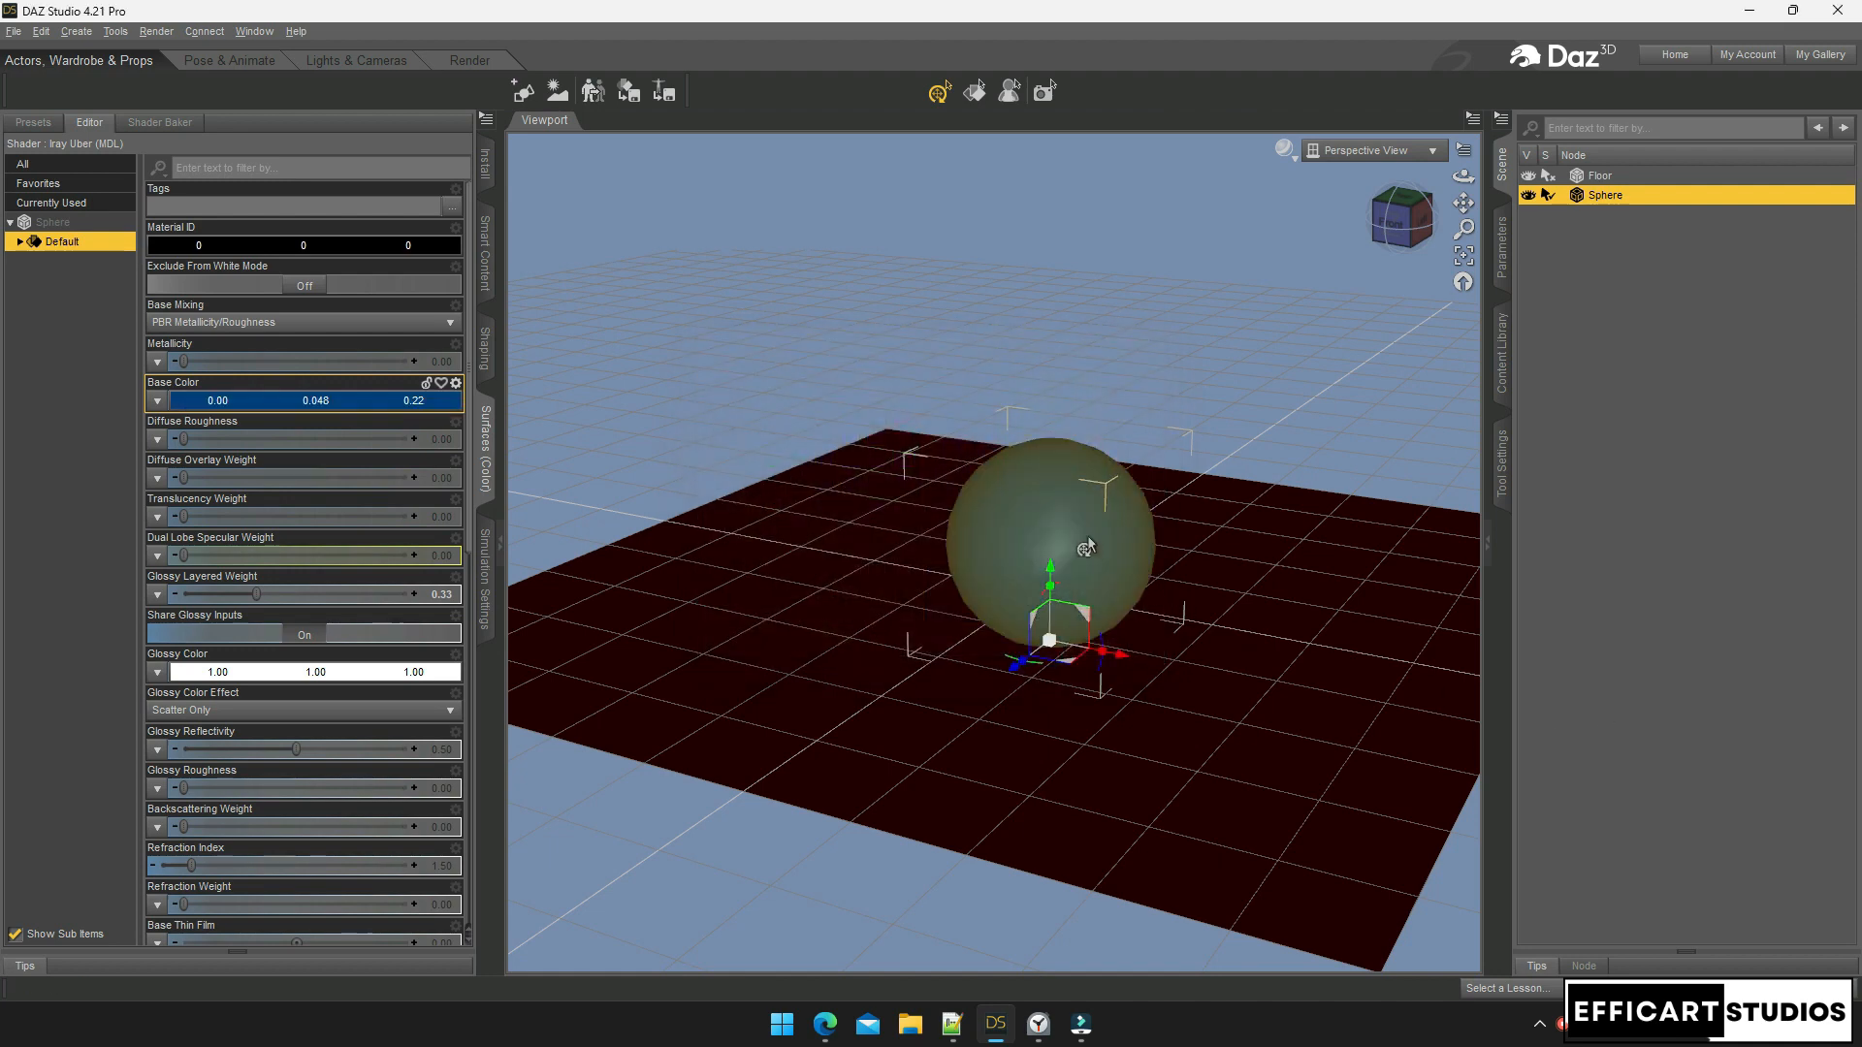
Slide the sphere along the floor, then delete it from the scene
{"action": "left_click", "coordinate": [1087, 539]}
{"action": "left_click_drag", "start_coordinate": [1016, 670], "coordinate": [1116, 672]}
{"action": "left_click", "coordinate": [1108, 668]}
{"action": "left_click", "coordinate": [1053, 570]}
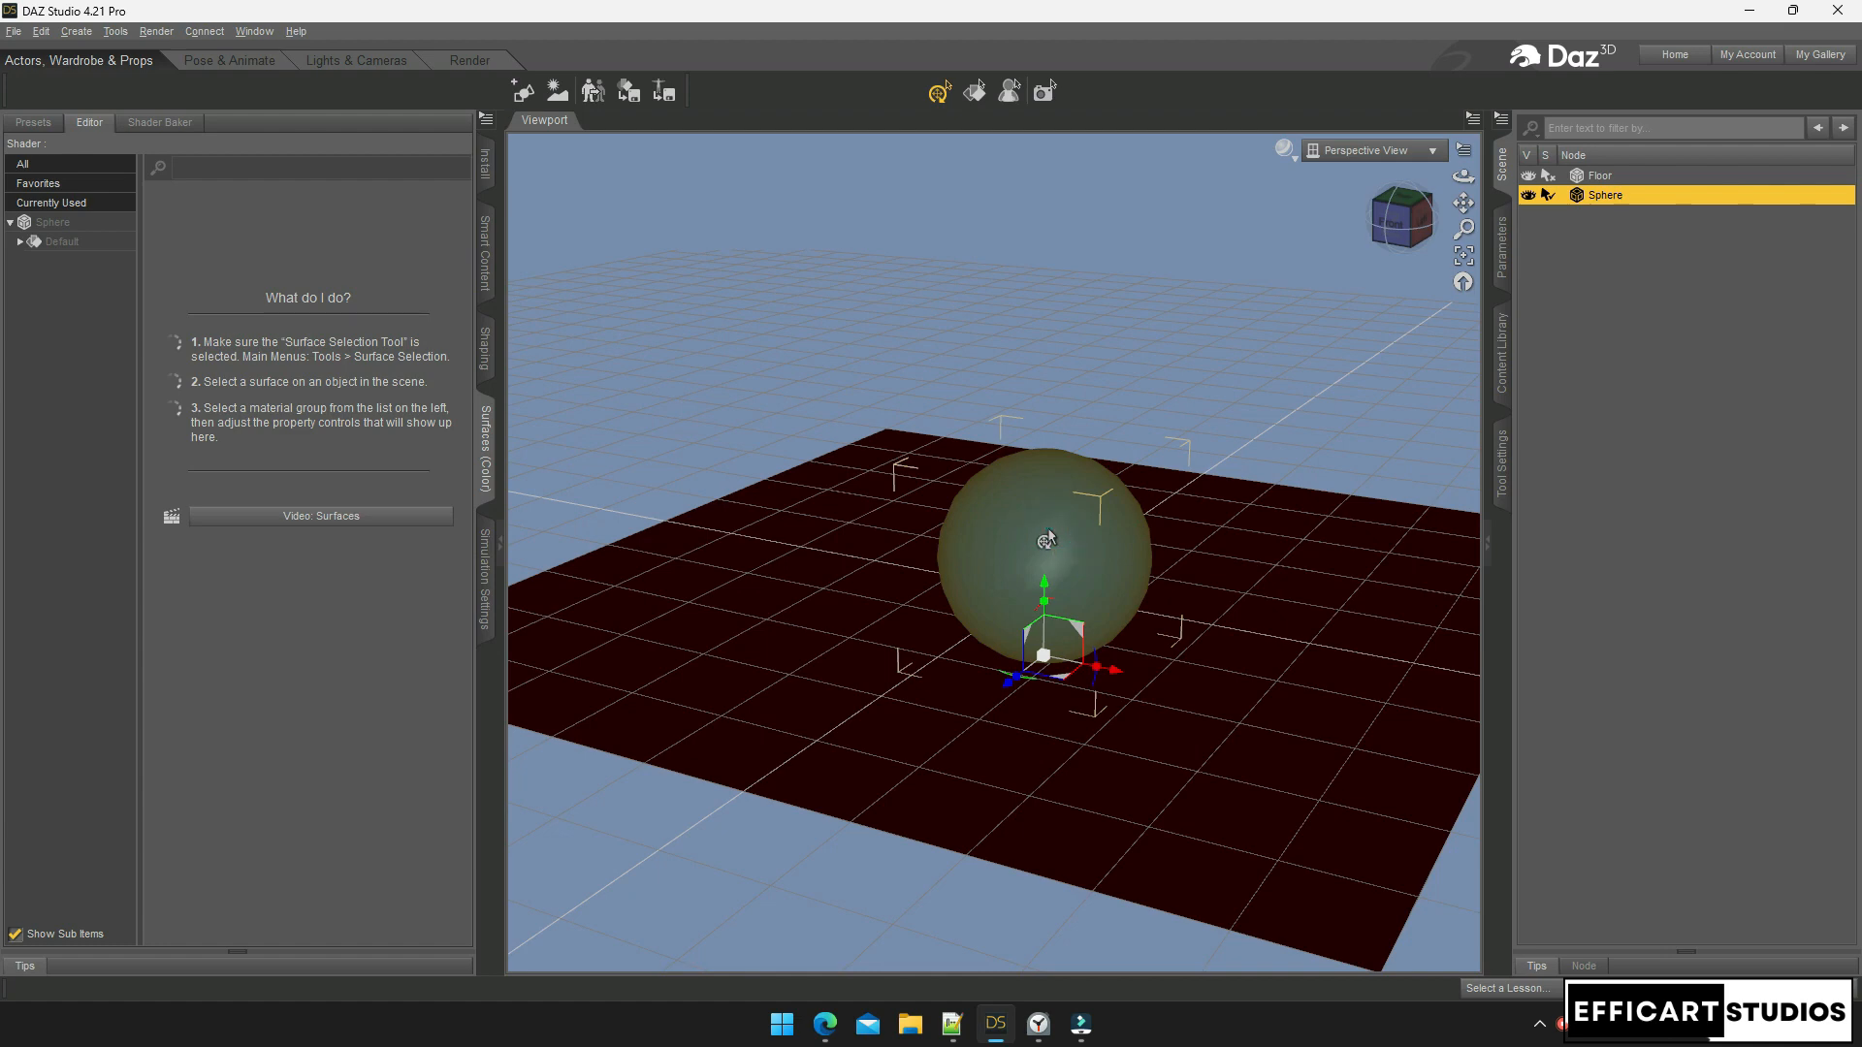
{"action": "key", "text": "Delete"}
Create a new 2 m sphere primitive and slide it toward the front
{"action": "left_click", "coordinate": [77, 31]}
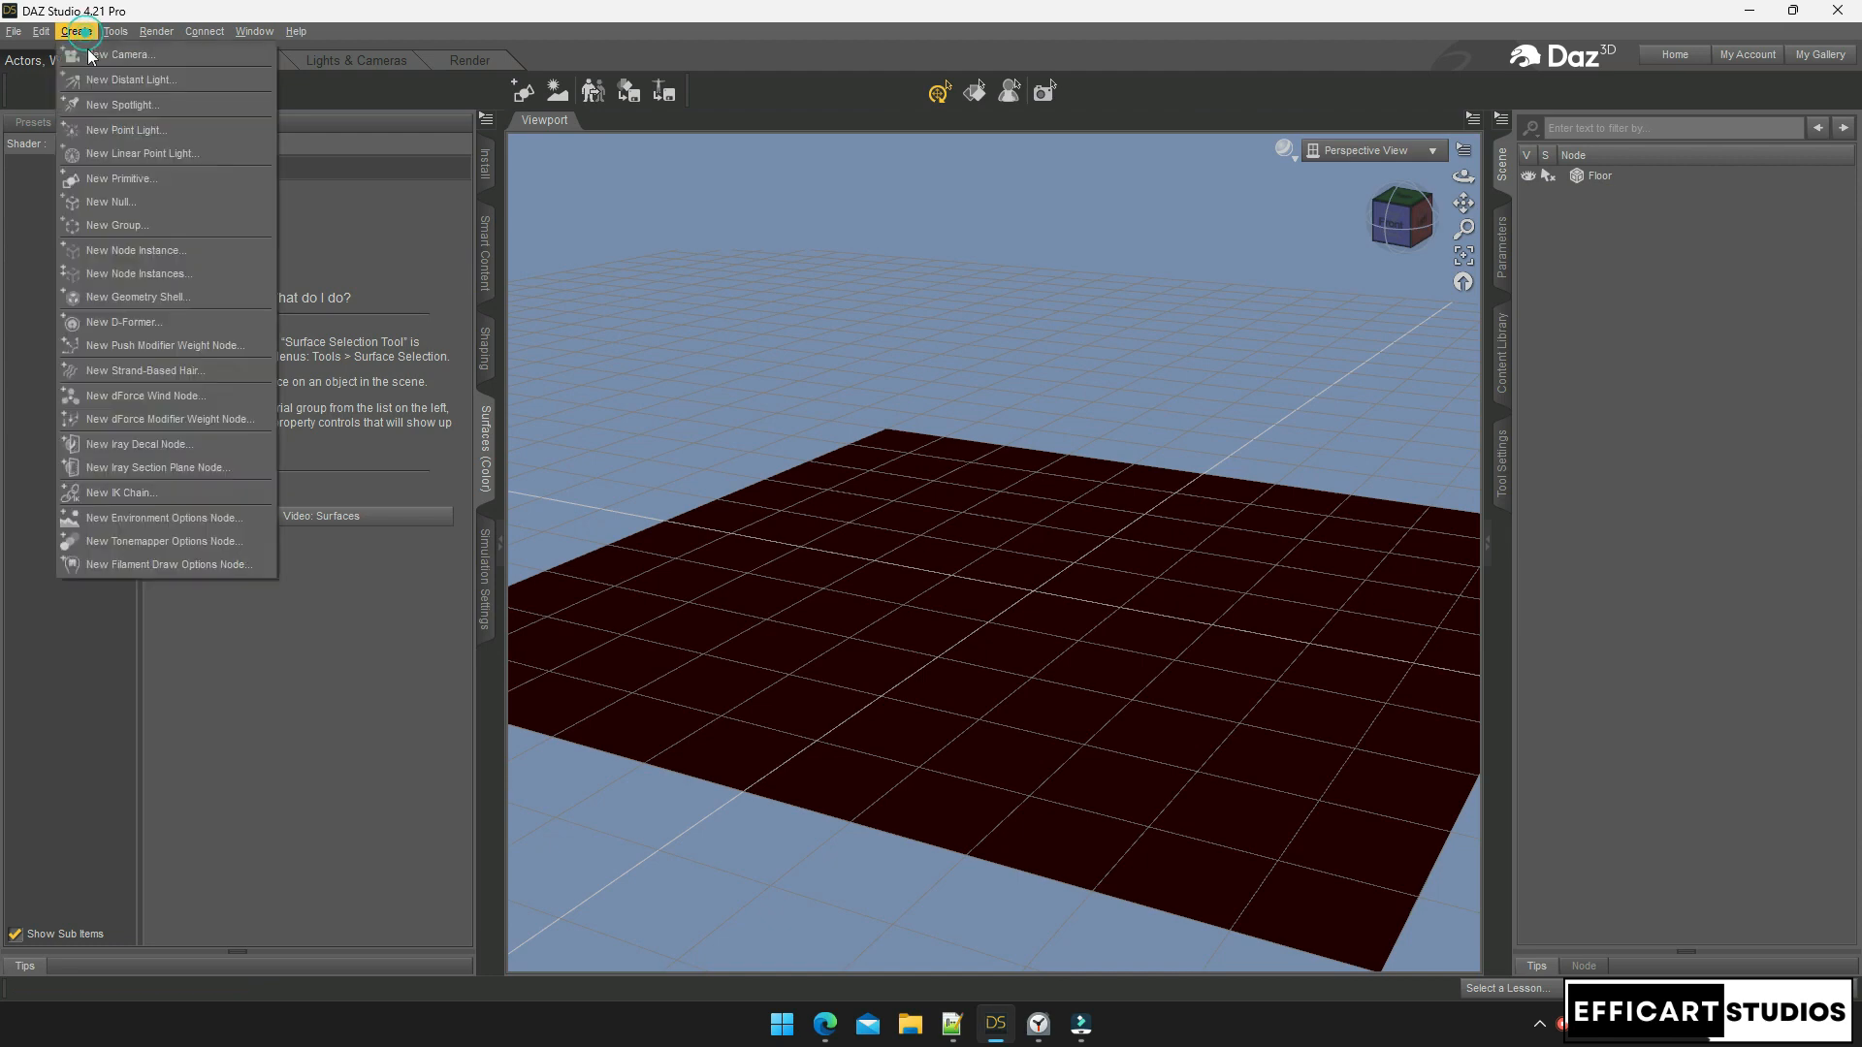
{"action": "left_click", "coordinate": [122, 178]}
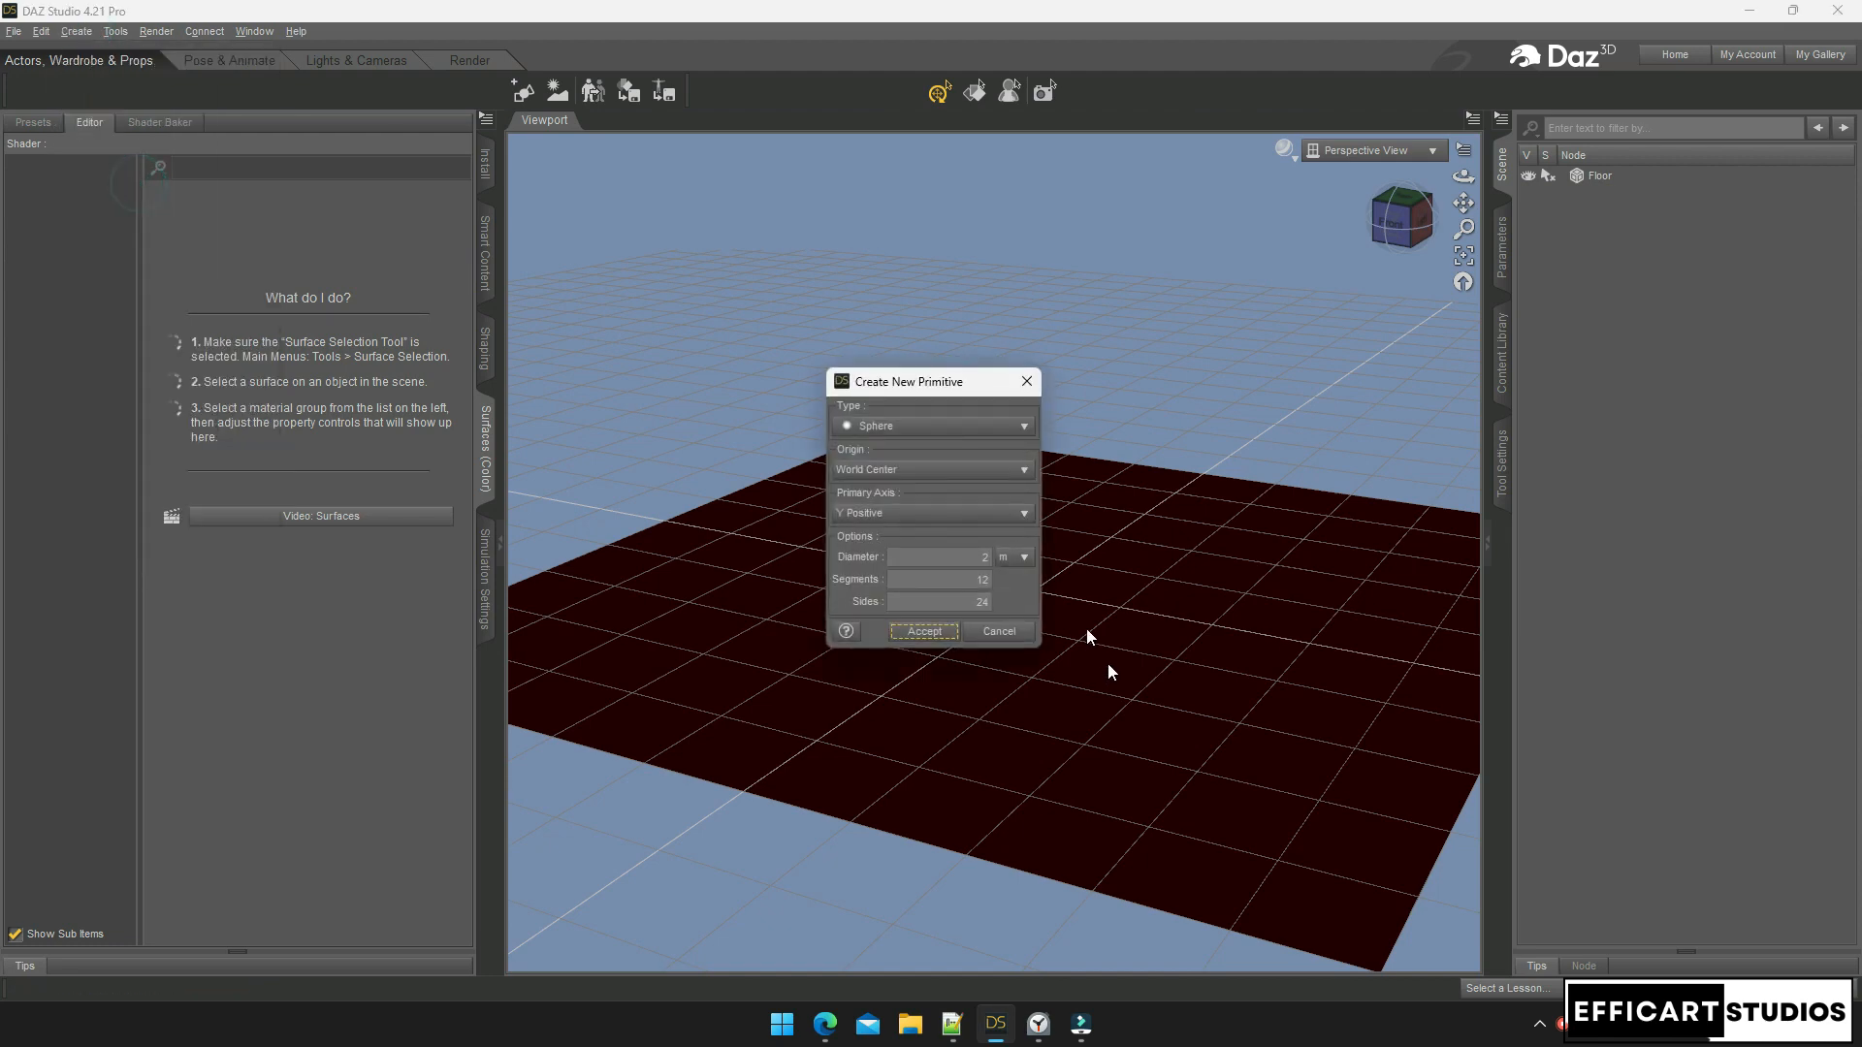
{"action": "left_click", "coordinate": [925, 631]}
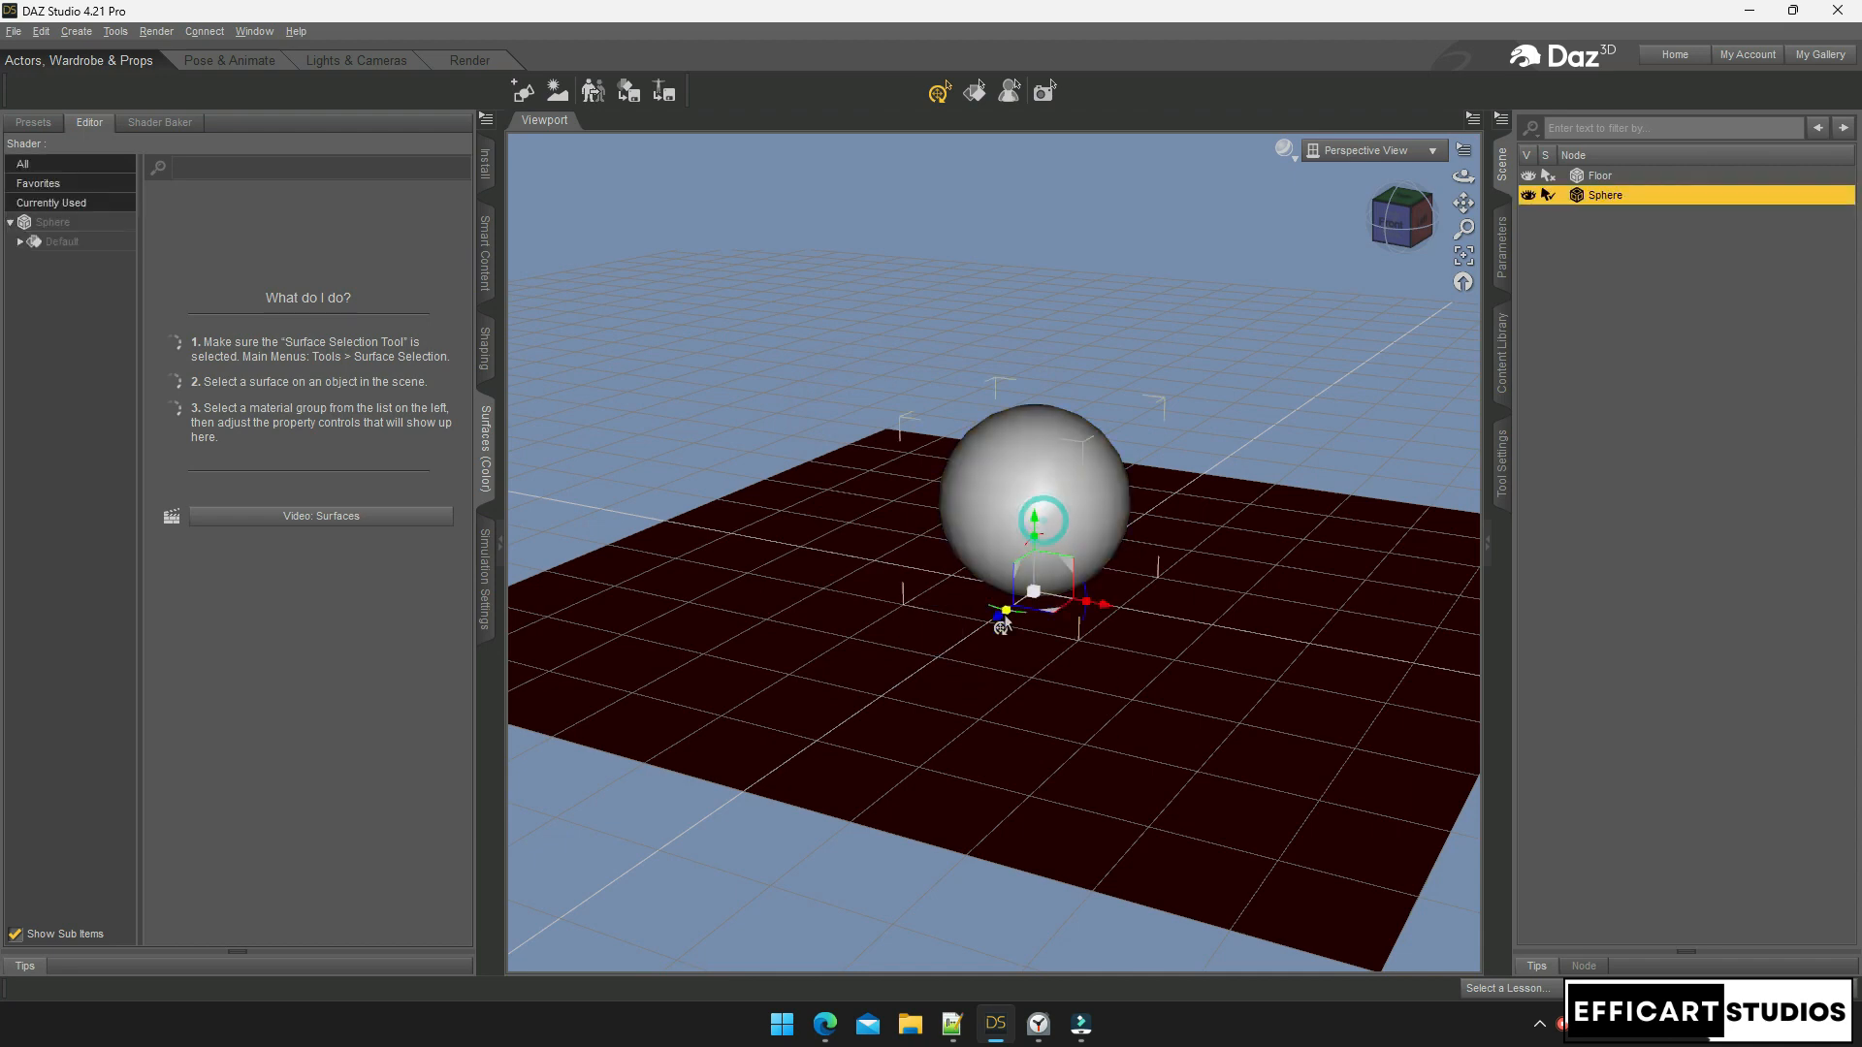
{"action": "left_click_drag", "start_coordinate": [997, 618], "coordinate": [1092, 657]}
Give the sphere's Default surface a dark blue base colour (0.00, 0.048, 0.22)
{"action": "left_click", "coordinate": [56, 243]}
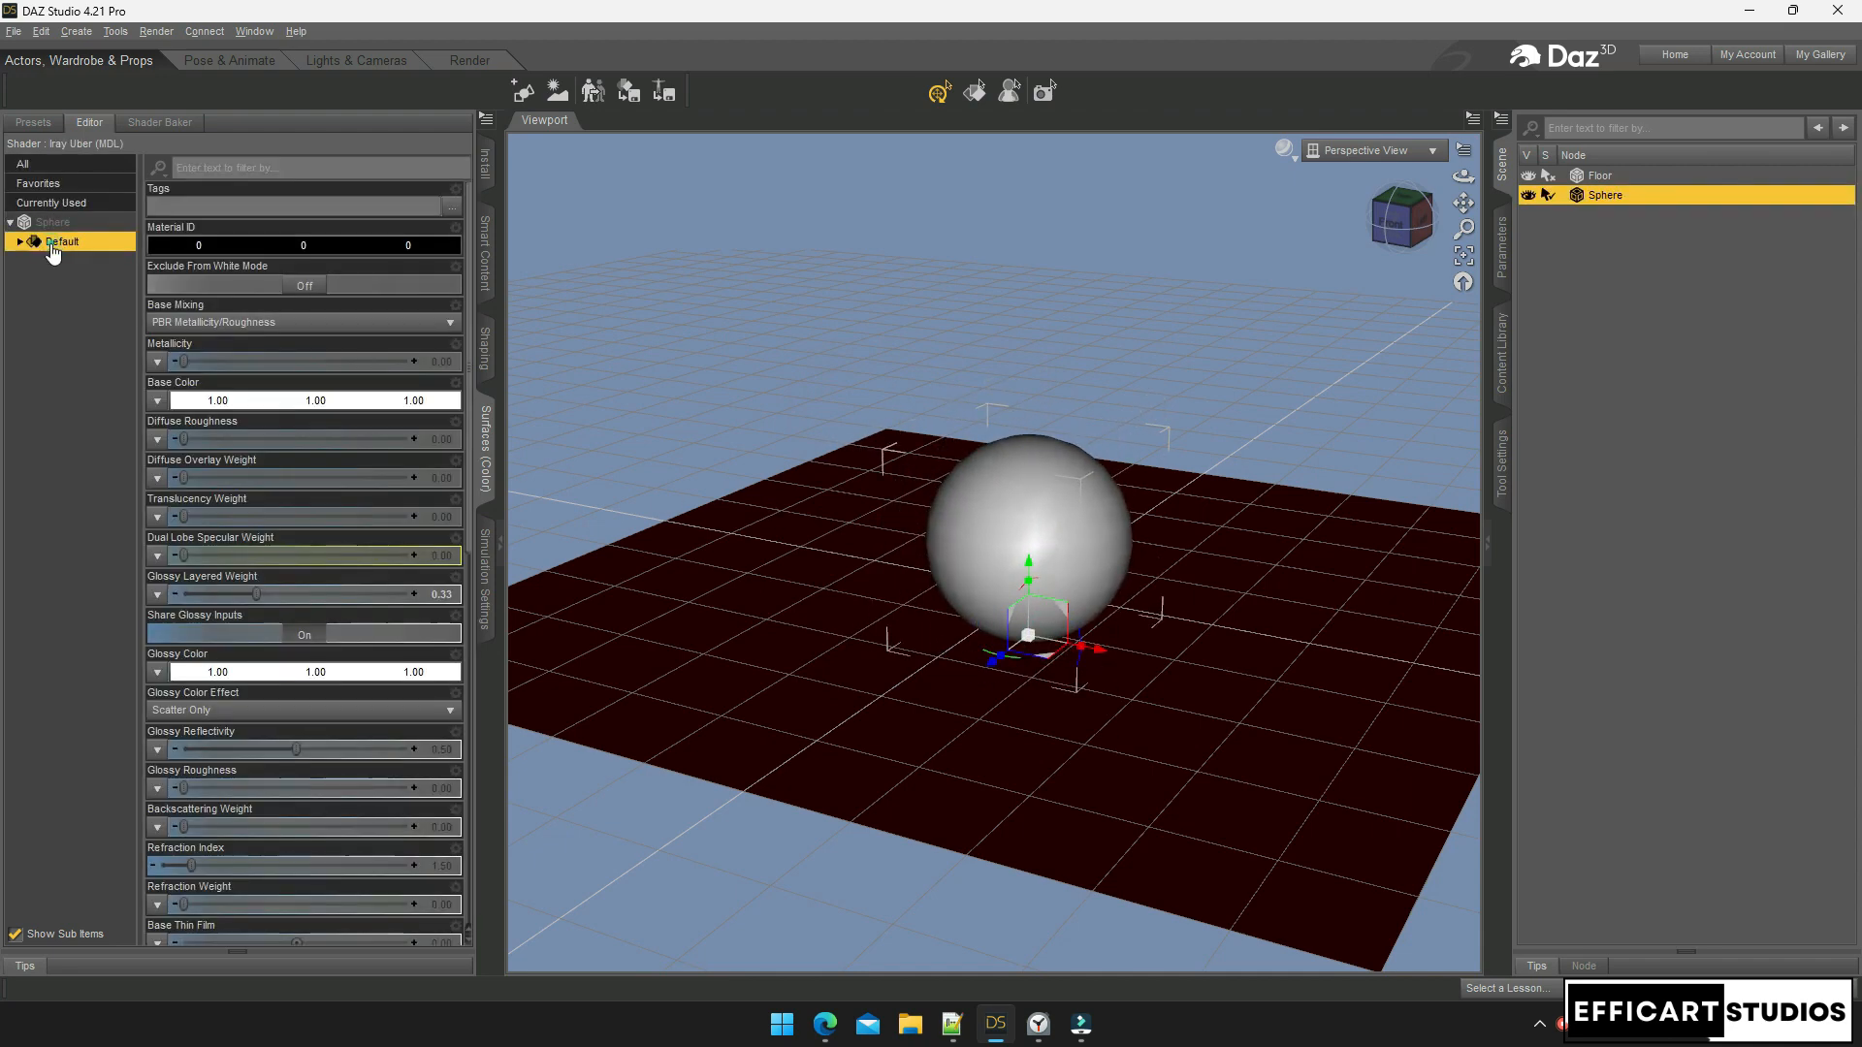
{"action": "left_click", "coordinate": [320, 400]}
{"action": "left_click", "coordinate": [827, 442]}
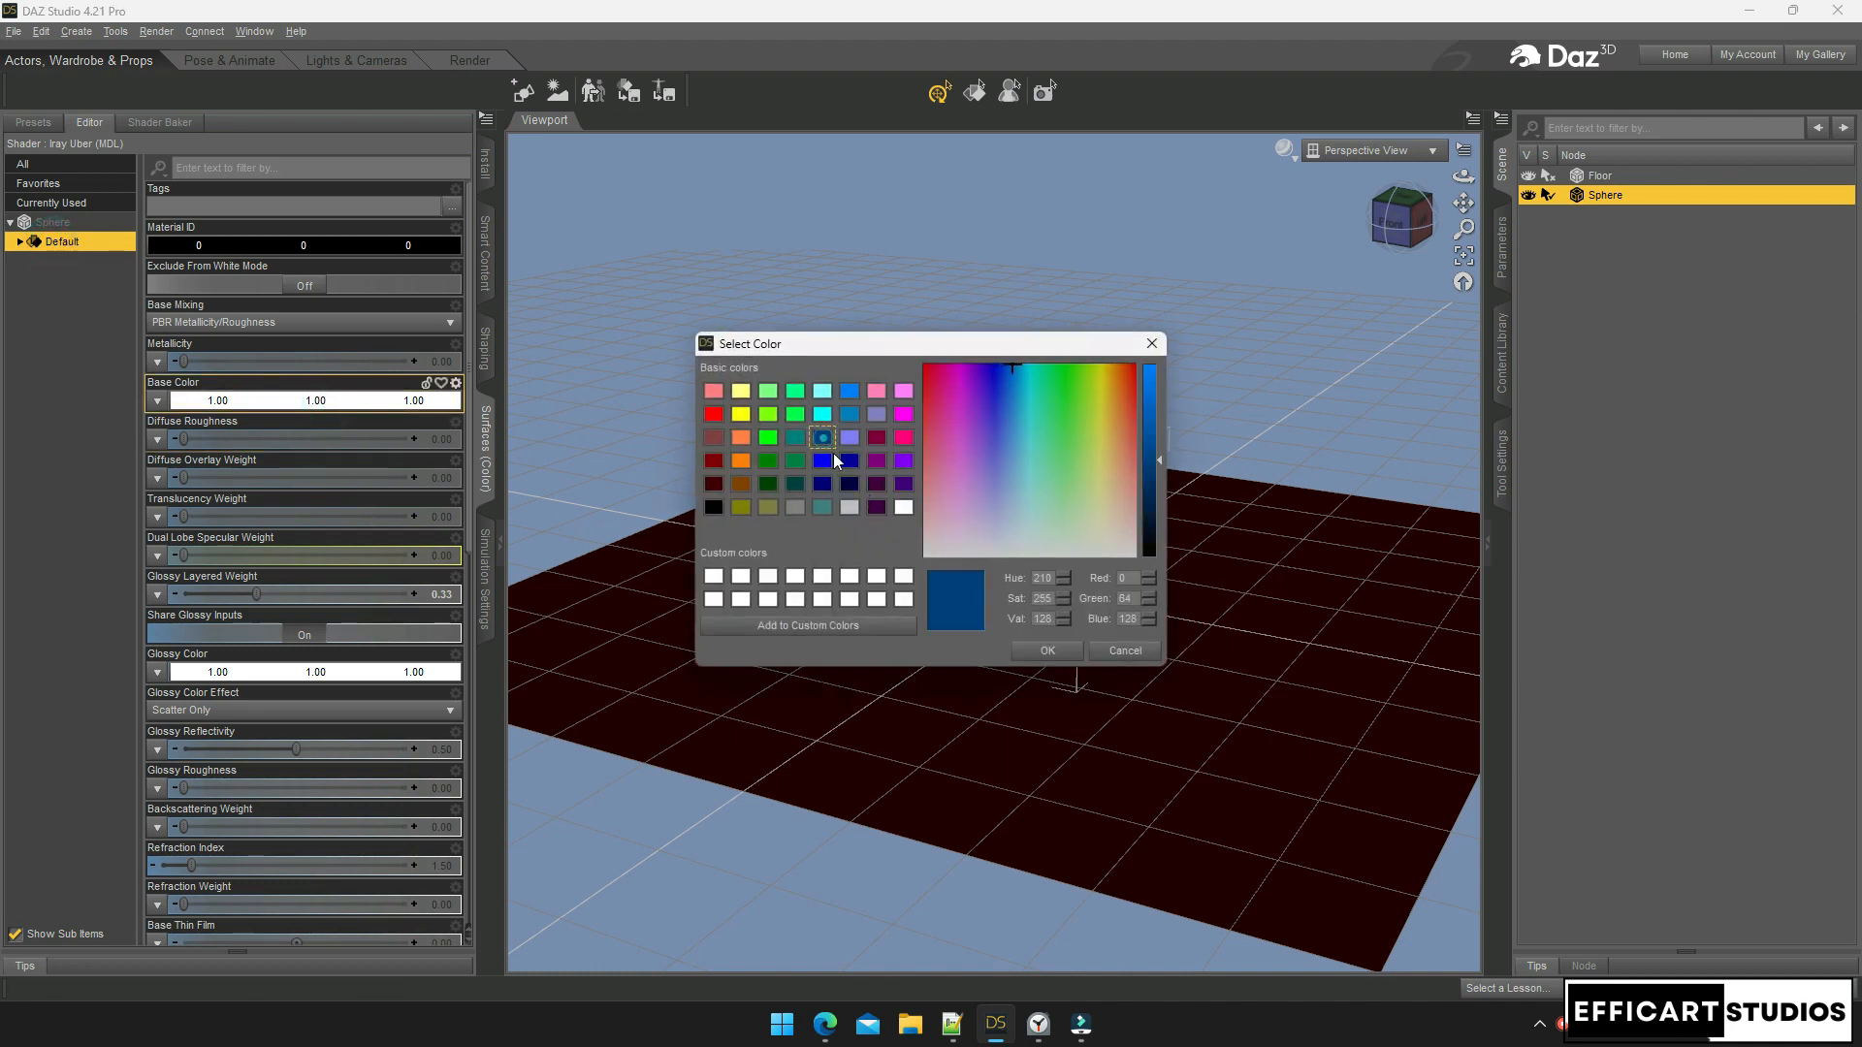
{"action": "left_click", "coordinate": [1049, 652]}
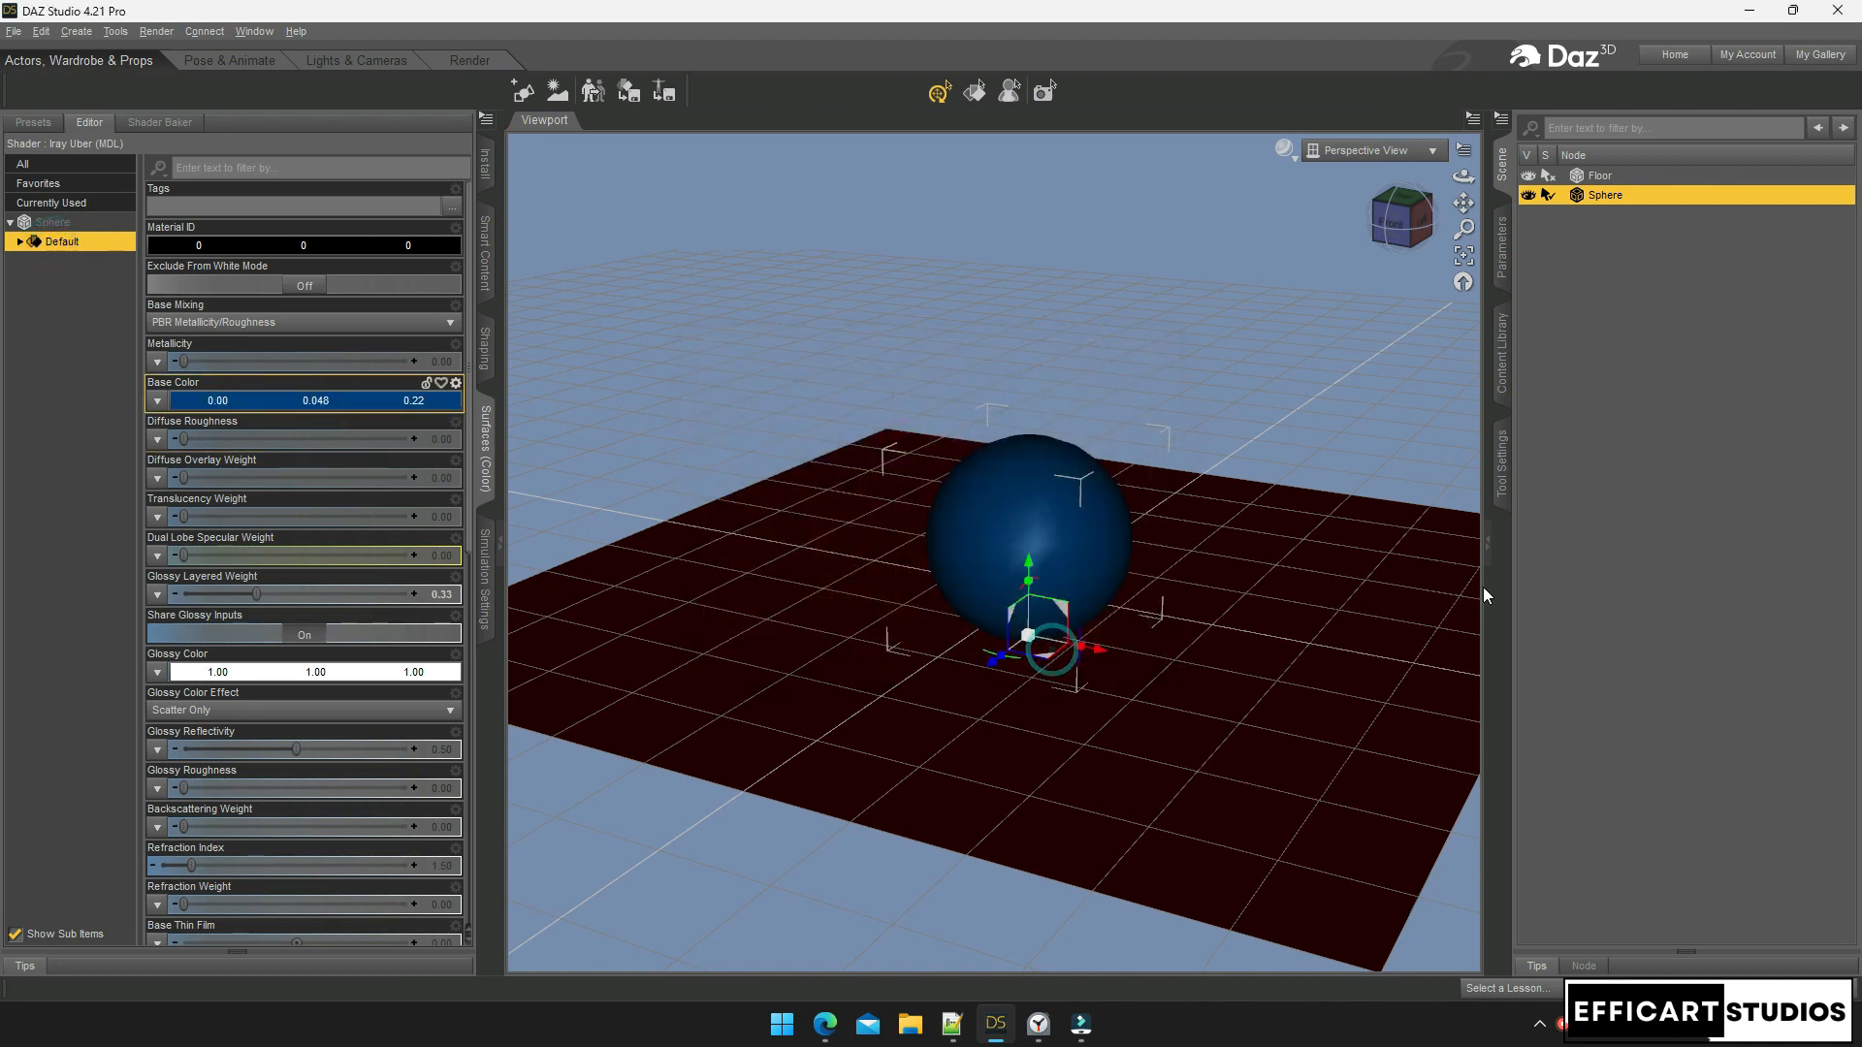
{"action": "left_click", "coordinate": [1496, 381]}
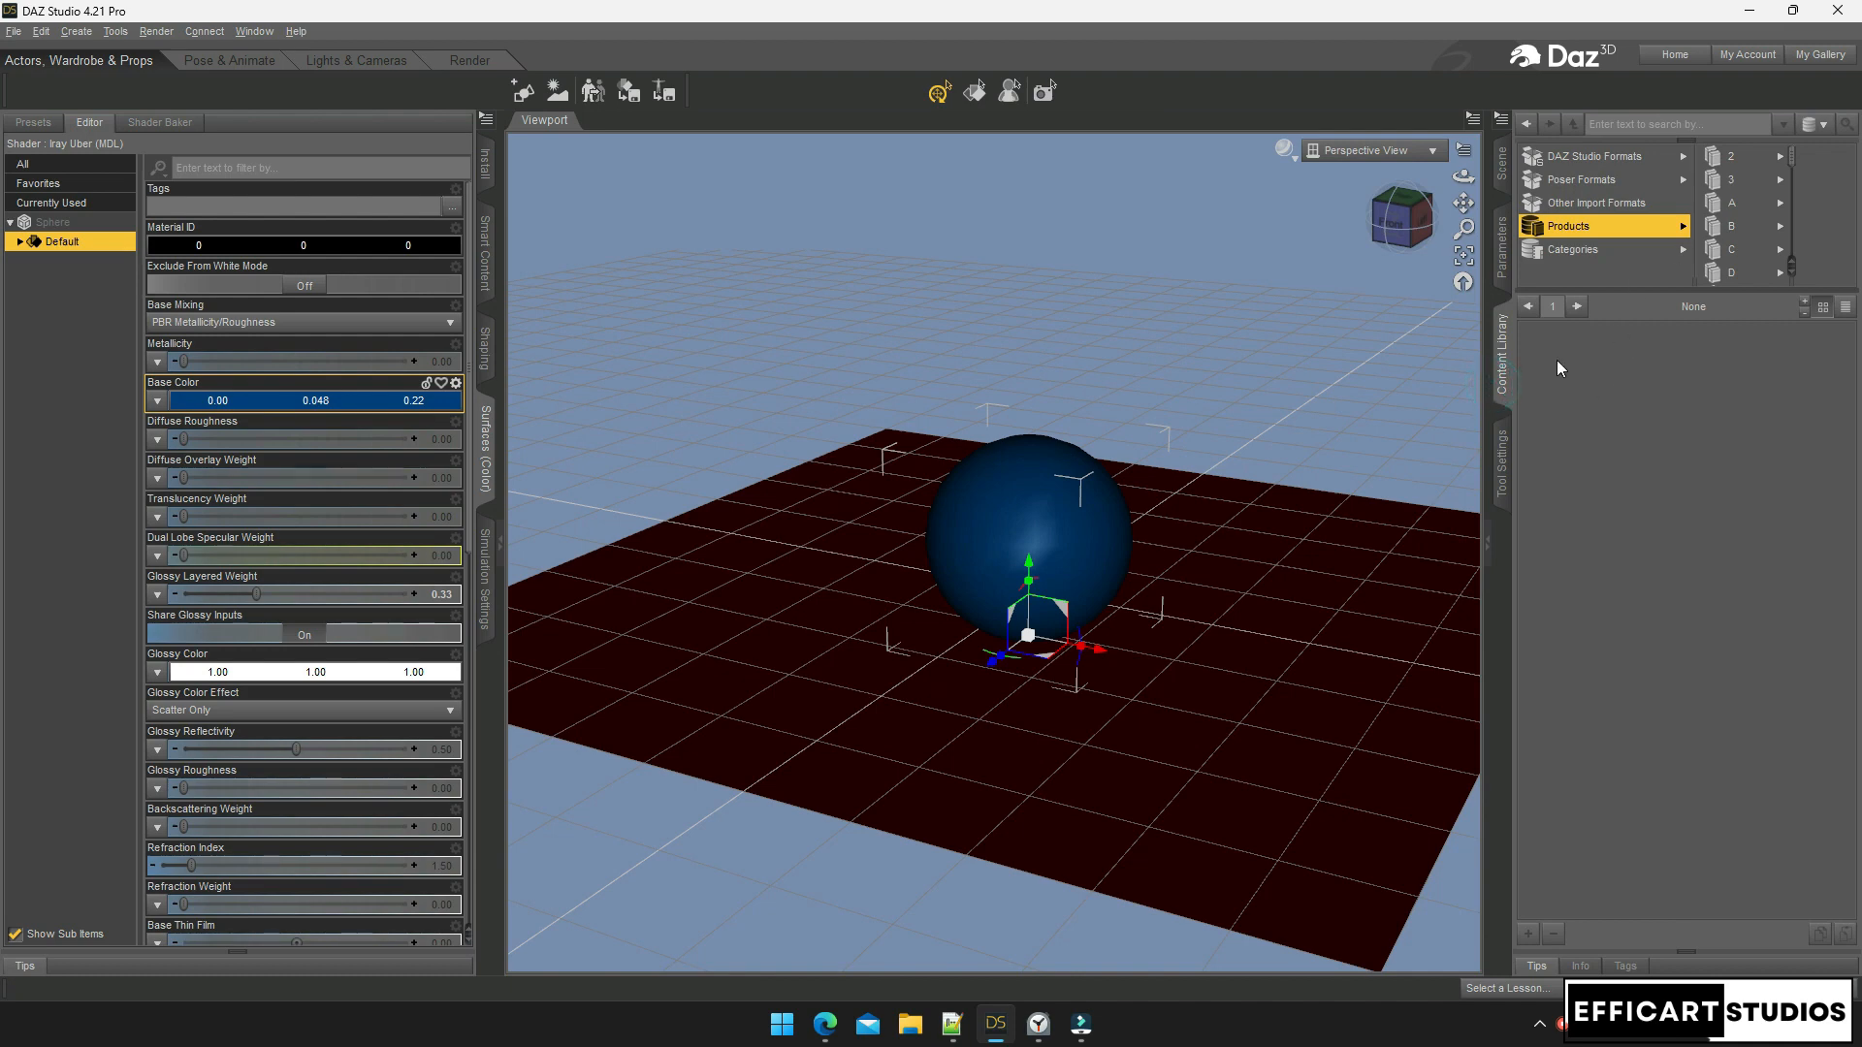
{"action": "left_click", "coordinate": [1501, 164]}
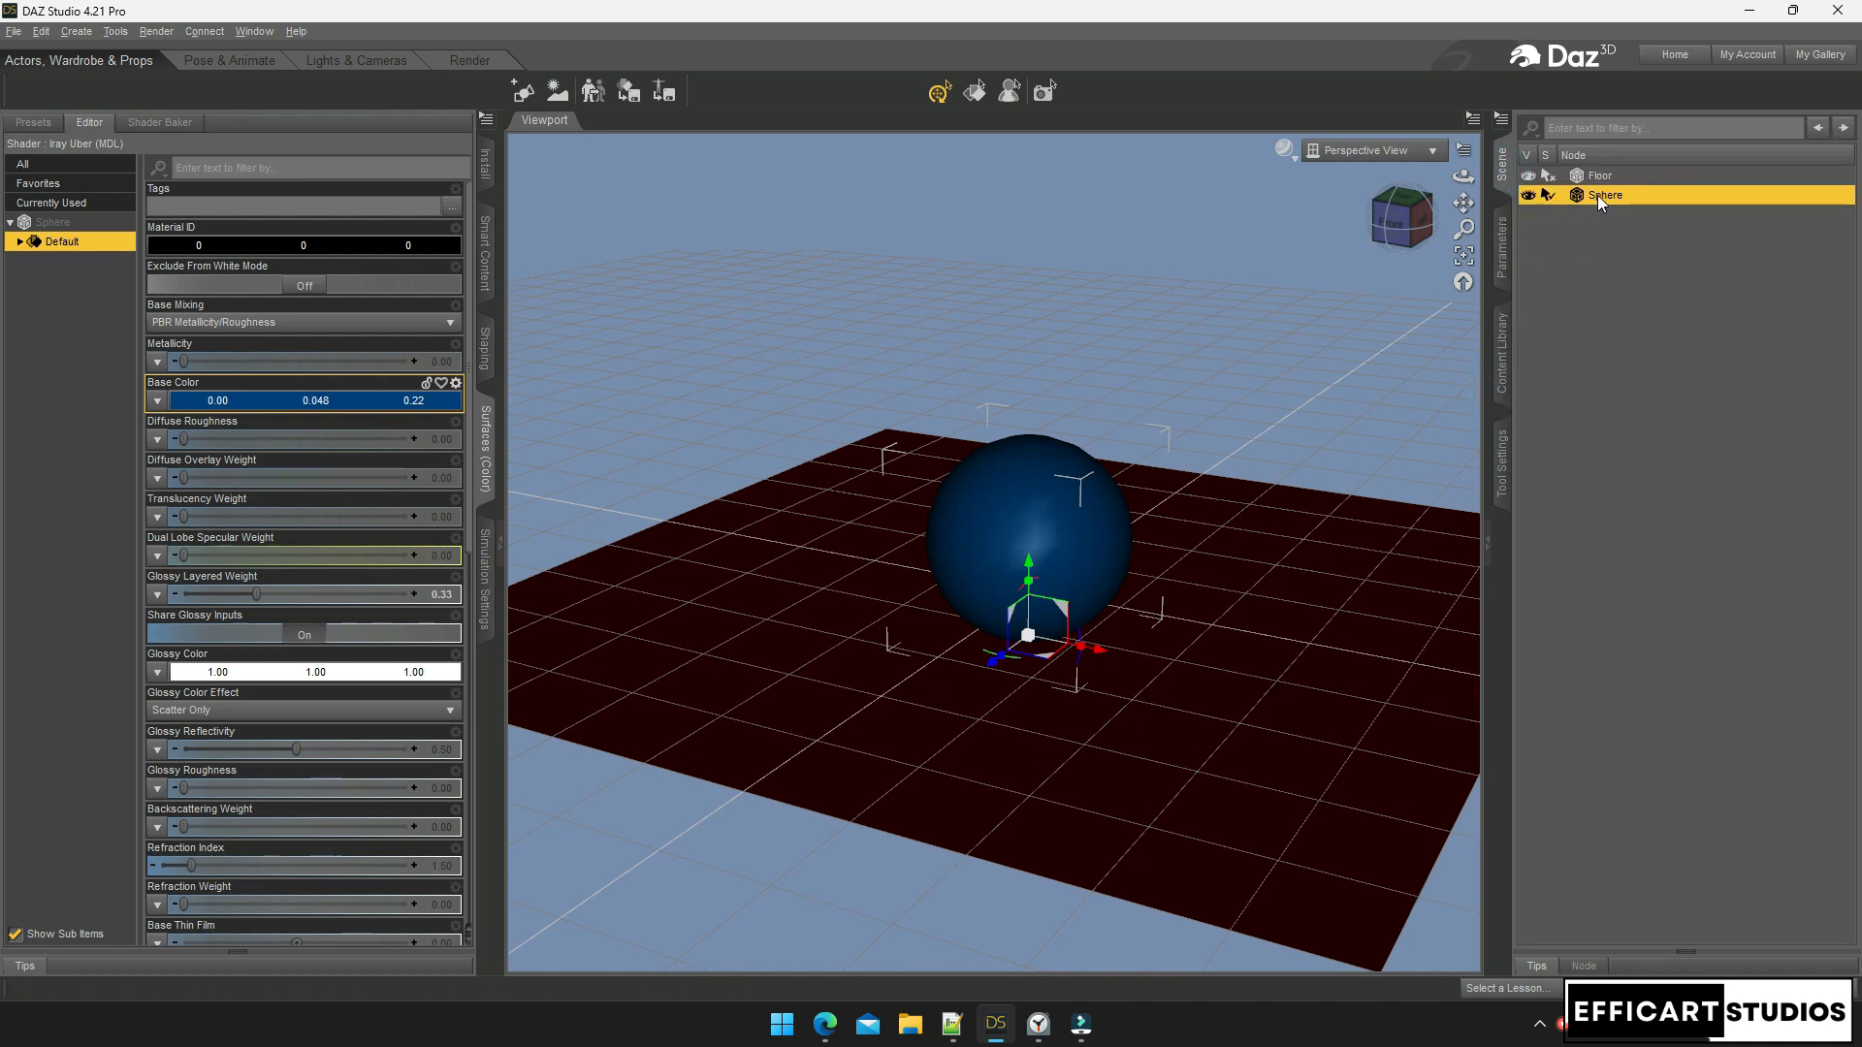
{"action": "left_click", "coordinate": [1631, 282]}
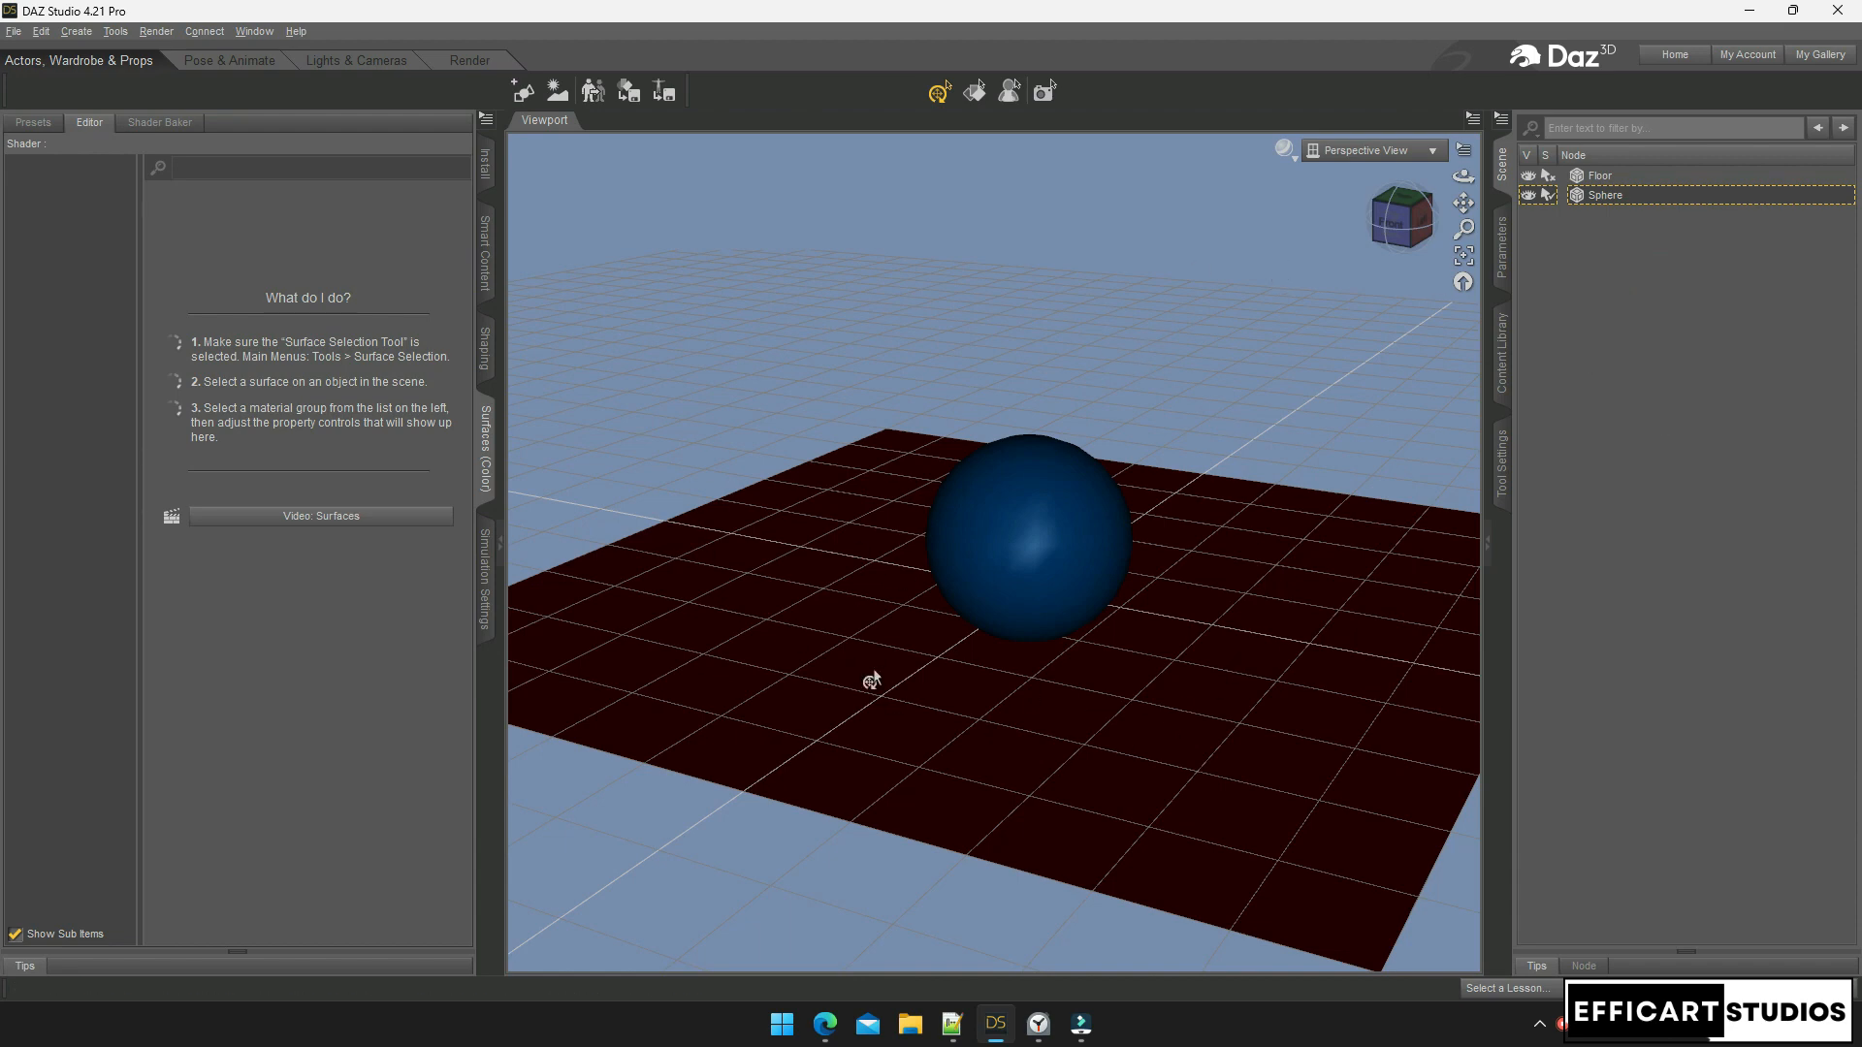
Nudge the sphere slightly to the right along X
{"action": "left_click", "coordinate": [1043, 572]}
{"action": "left_click_drag", "start_coordinate": [1082, 652], "coordinate": [1096, 653]}
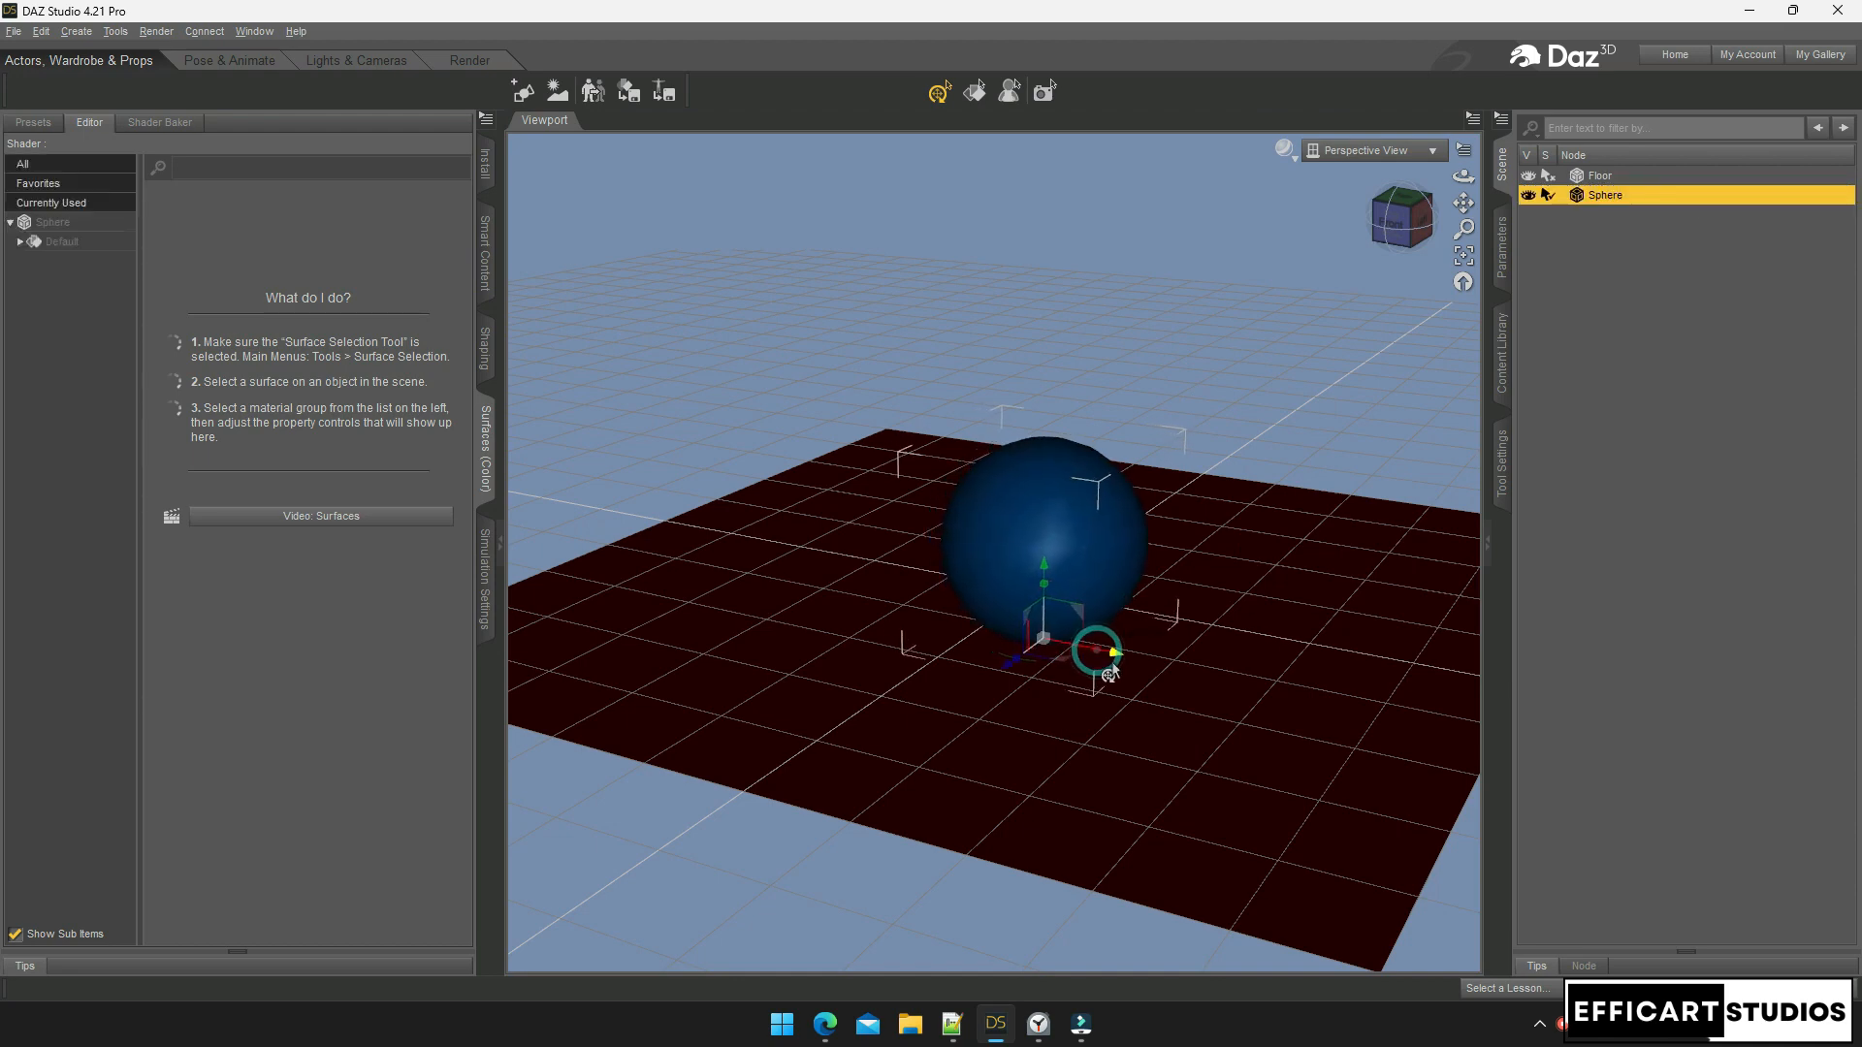
{"action": "left_click", "coordinate": [1327, 394]}
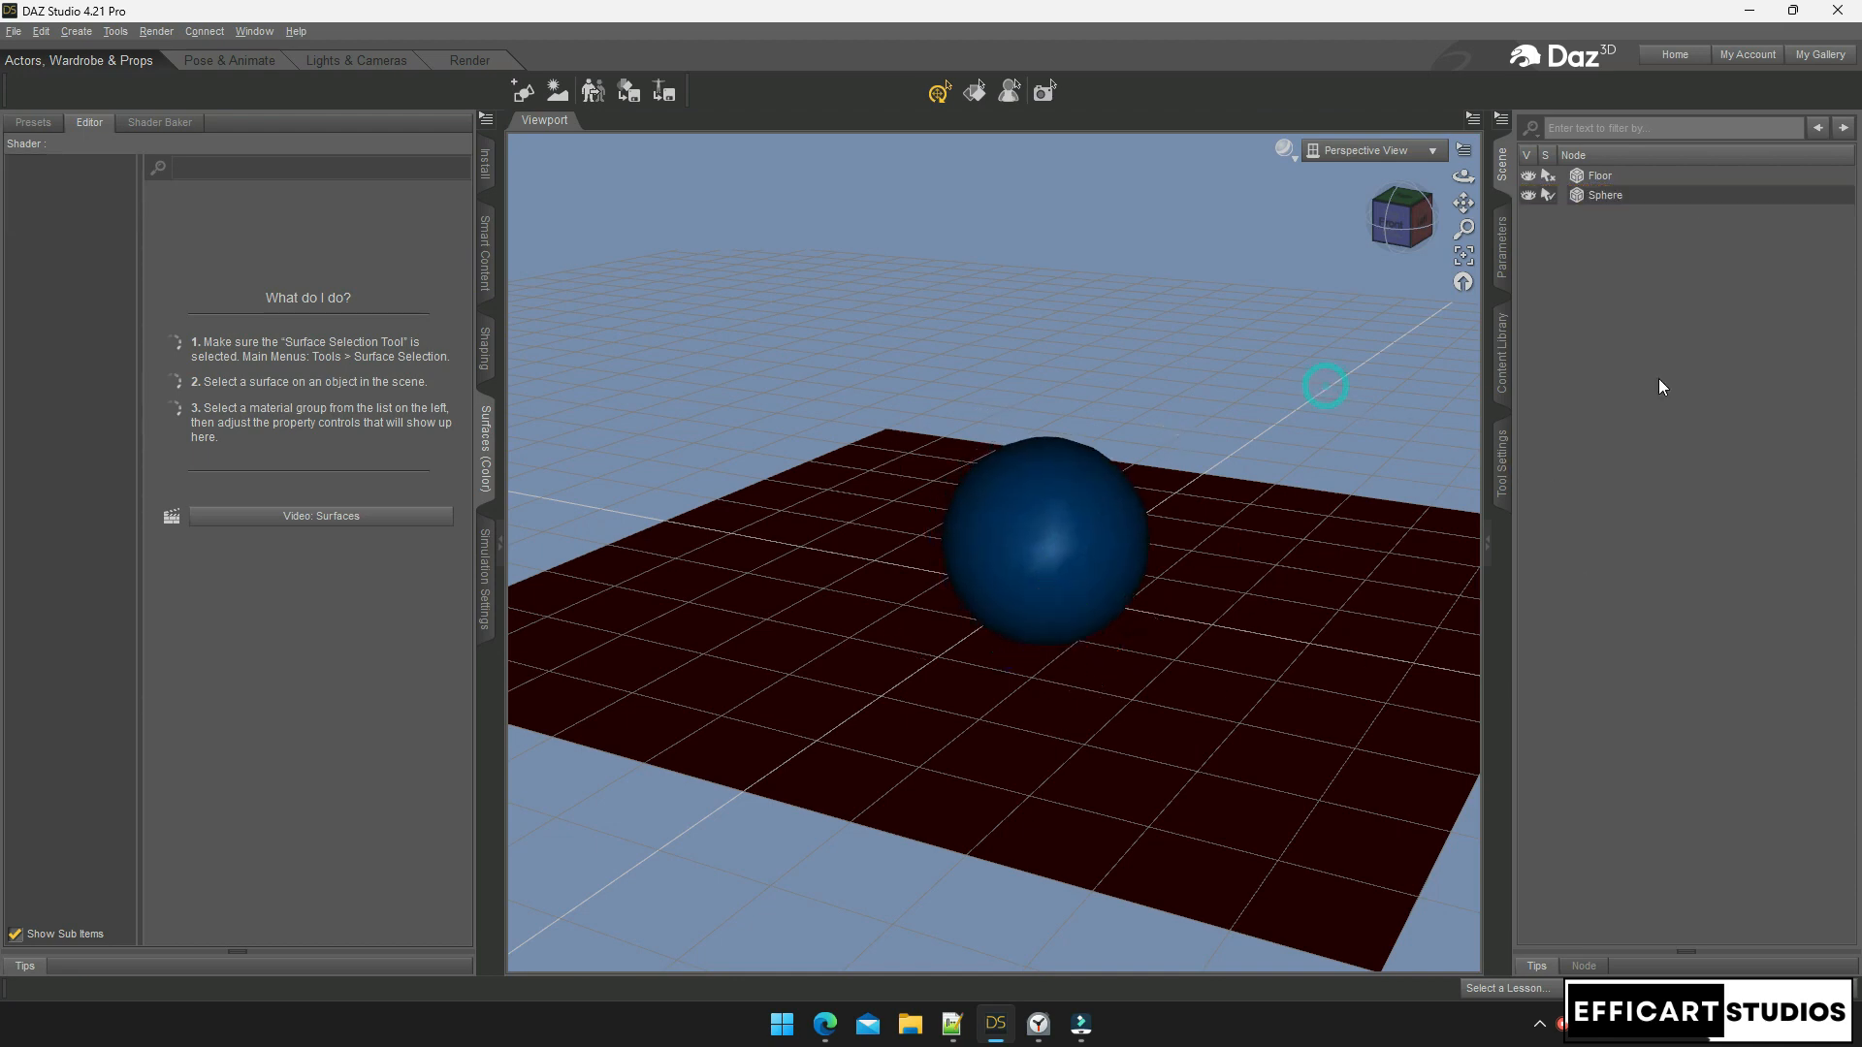
Set up a new Plane primitive with size 6 m and 100 divisions
{"action": "left_click", "coordinate": [74, 32]}
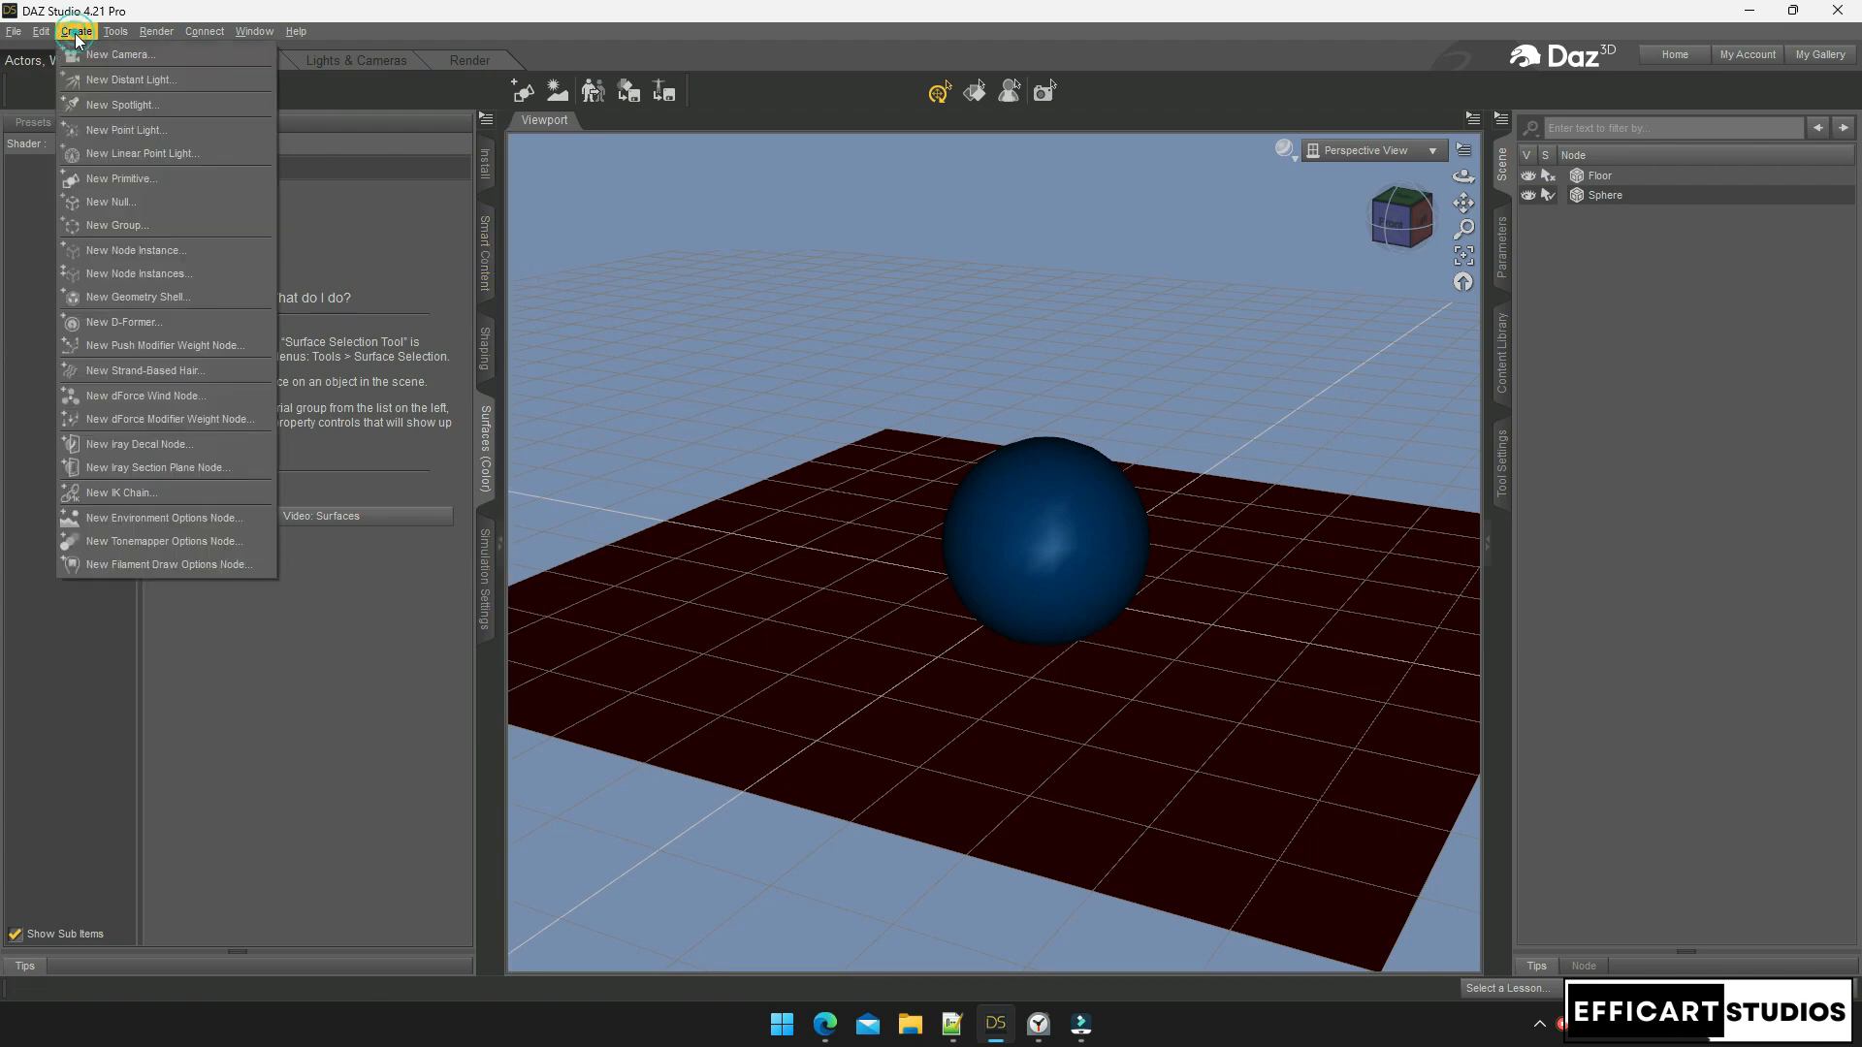
{"action": "left_click", "coordinate": [141, 178]}
{"action": "left_click", "coordinate": [946, 427]}
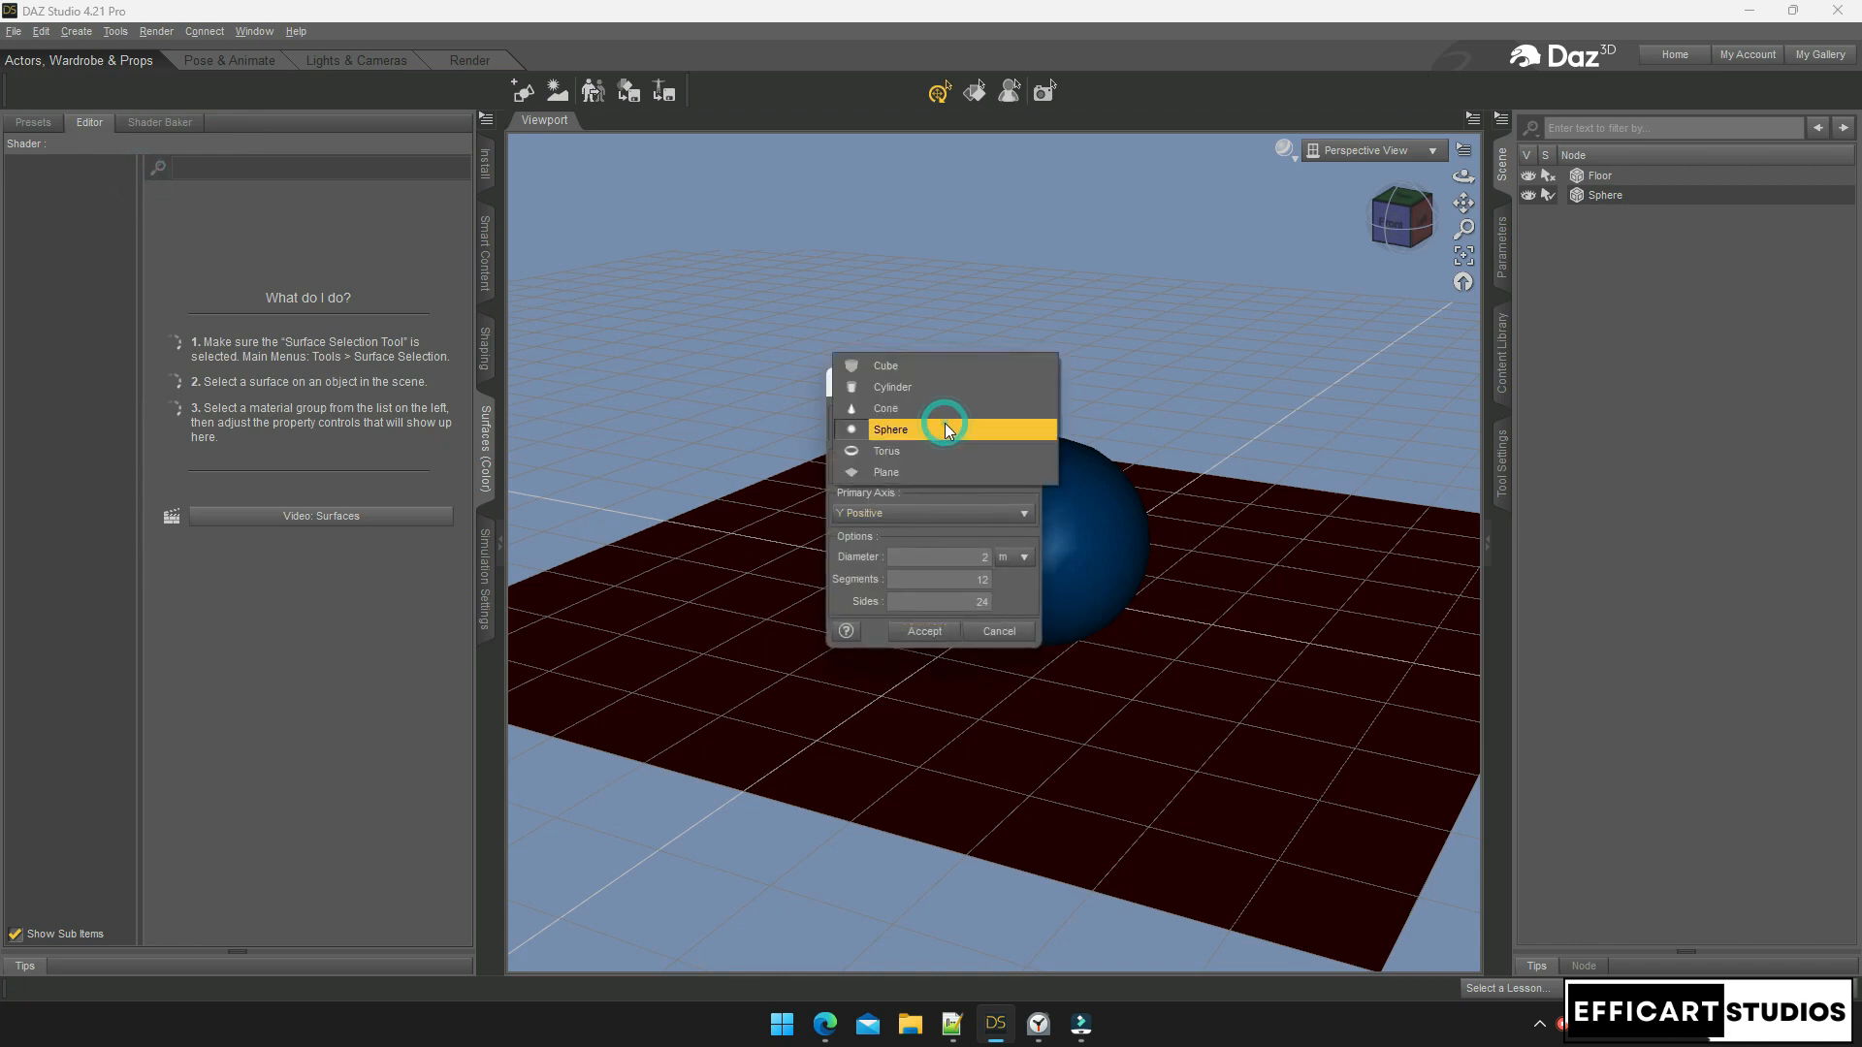
{"action": "left_click", "coordinate": [893, 473]}
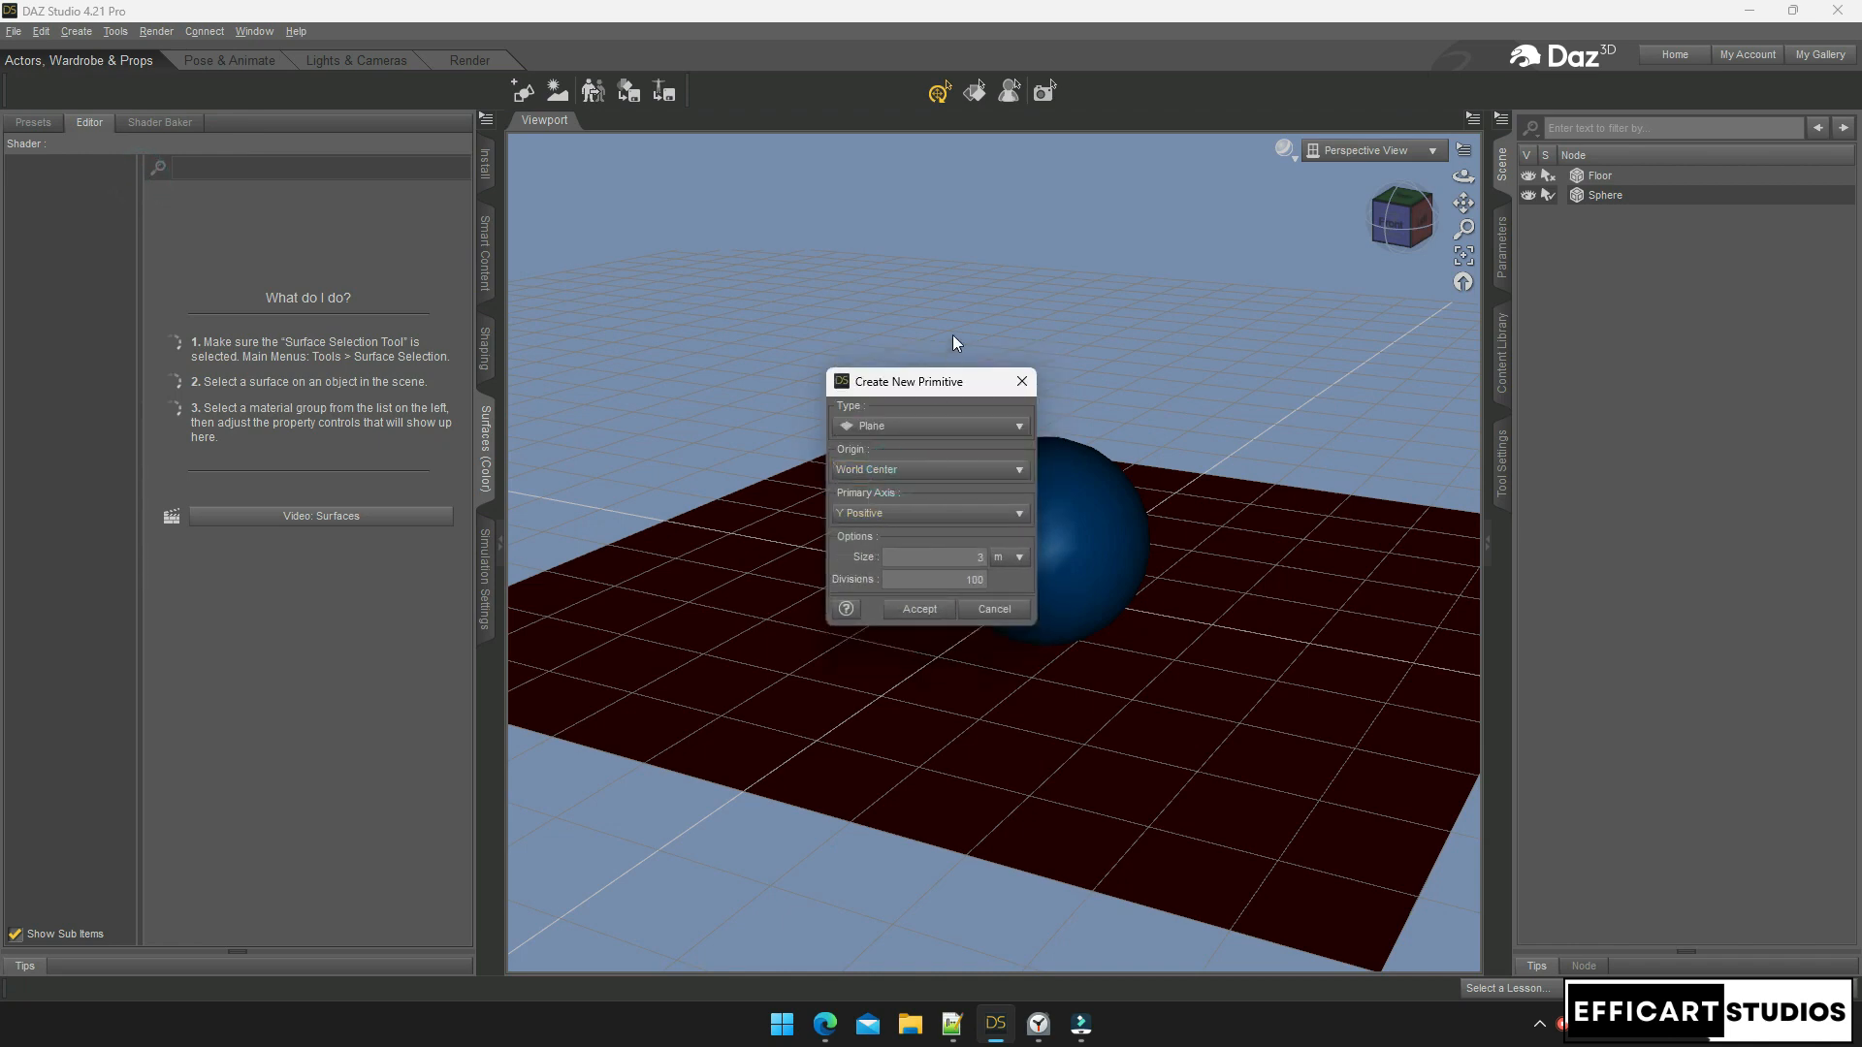
{"action": "double_click", "coordinate": [974, 558]}
{"action": "double_click", "coordinate": [932, 577]}
{"action": "type", "text": "1"}
Add the plane to the scene and rename it Cloth
{"action": "left_click", "coordinate": [922, 610]}
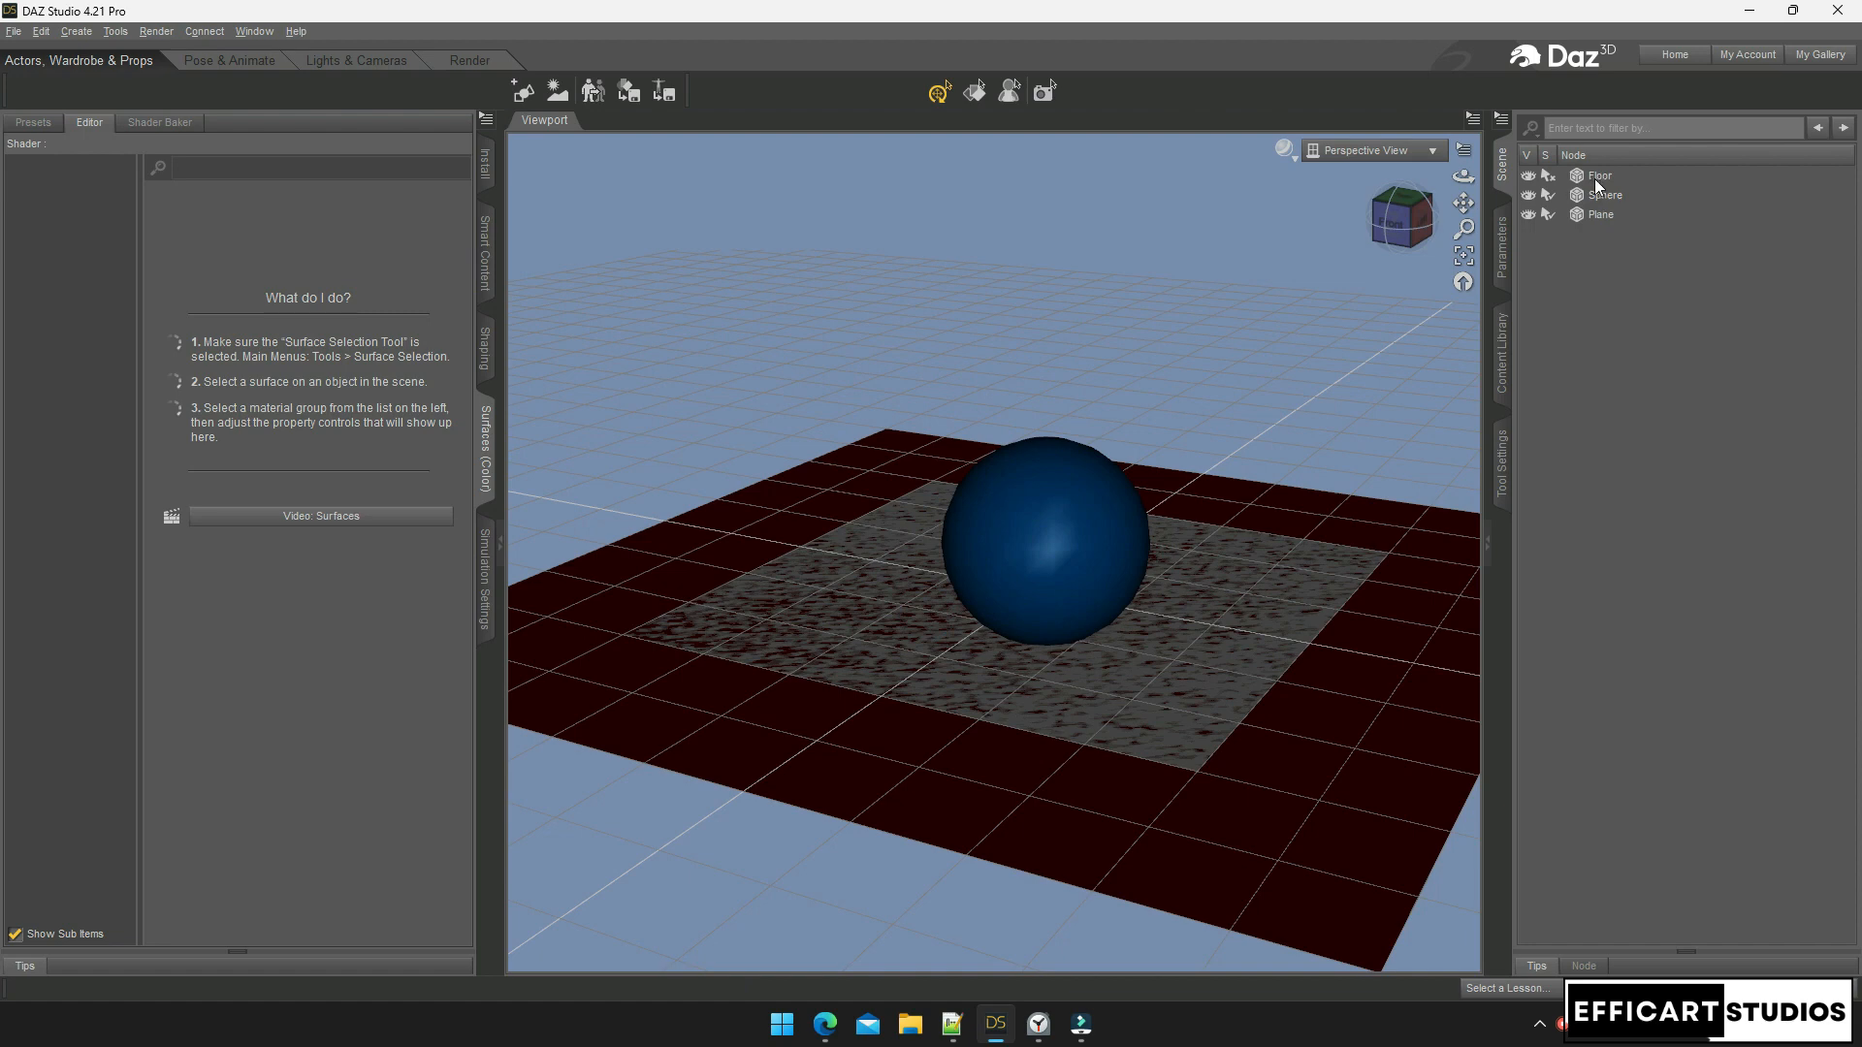
{"action": "left_click", "coordinate": [1595, 216]}
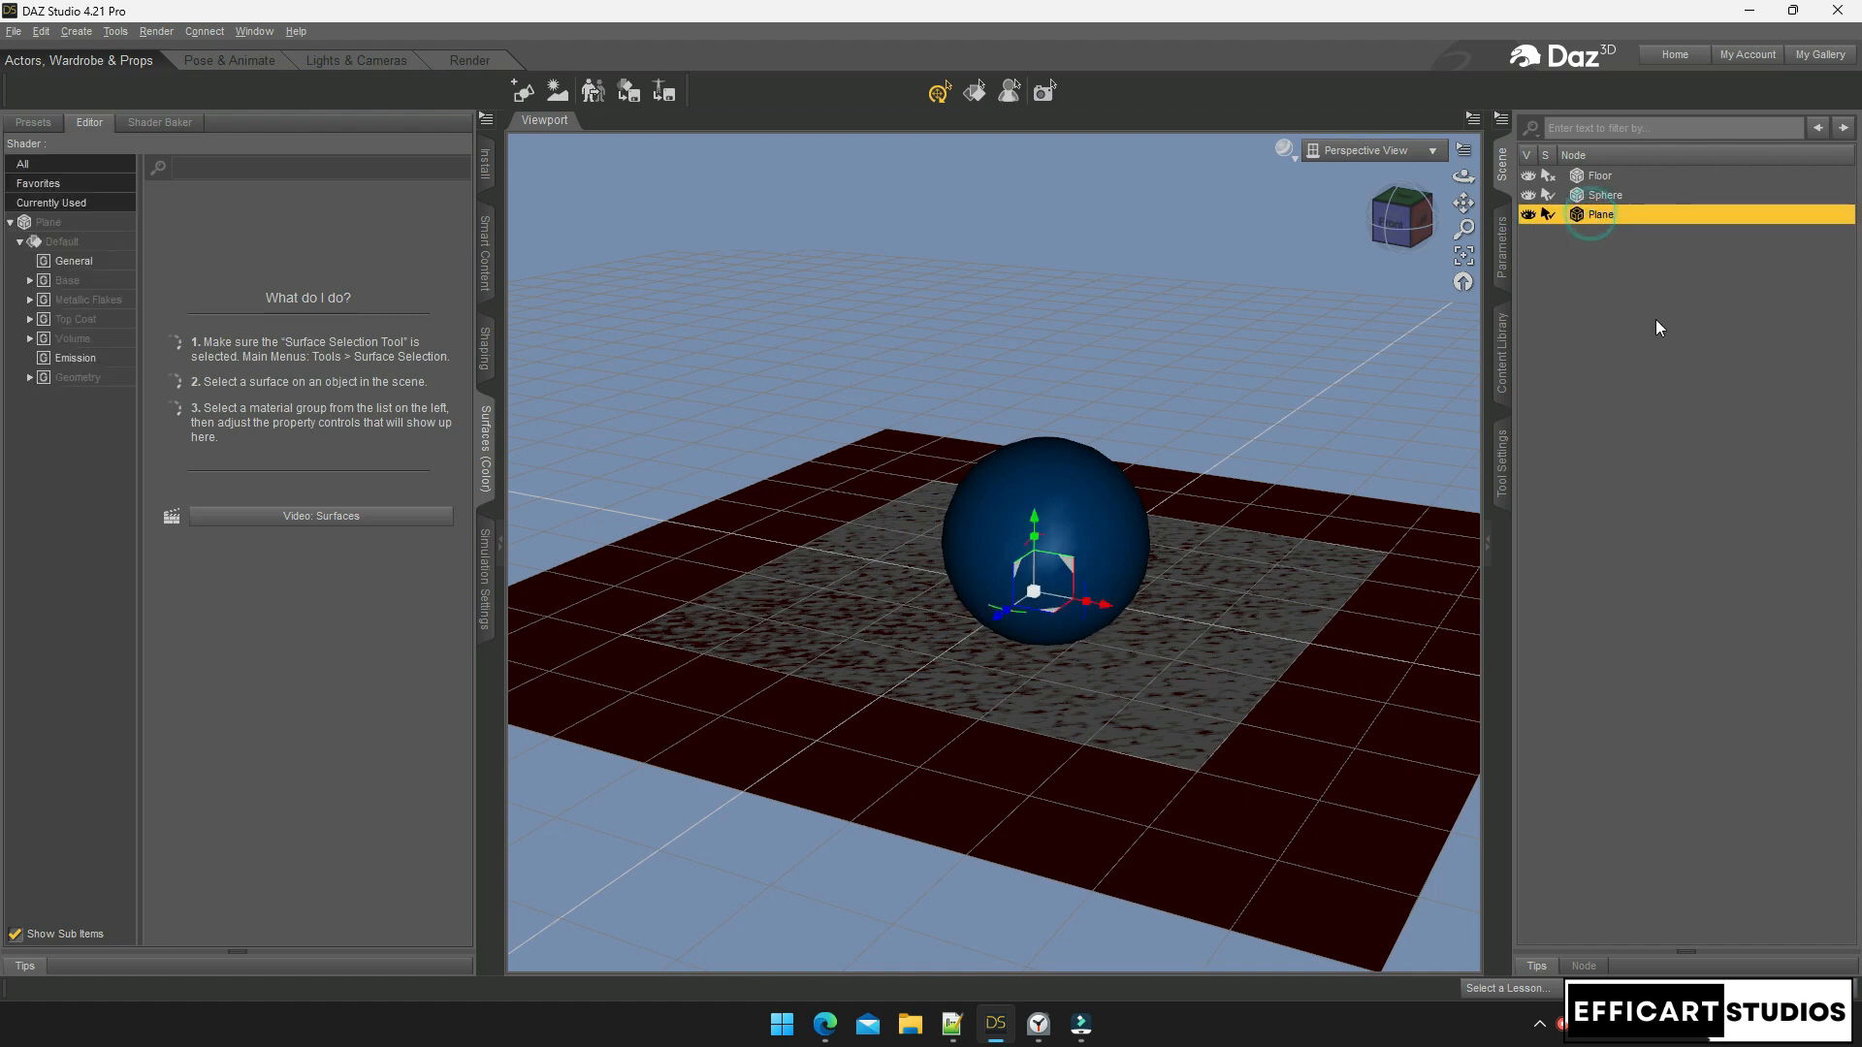
{"action": "right_click", "coordinate": [1608, 219]}
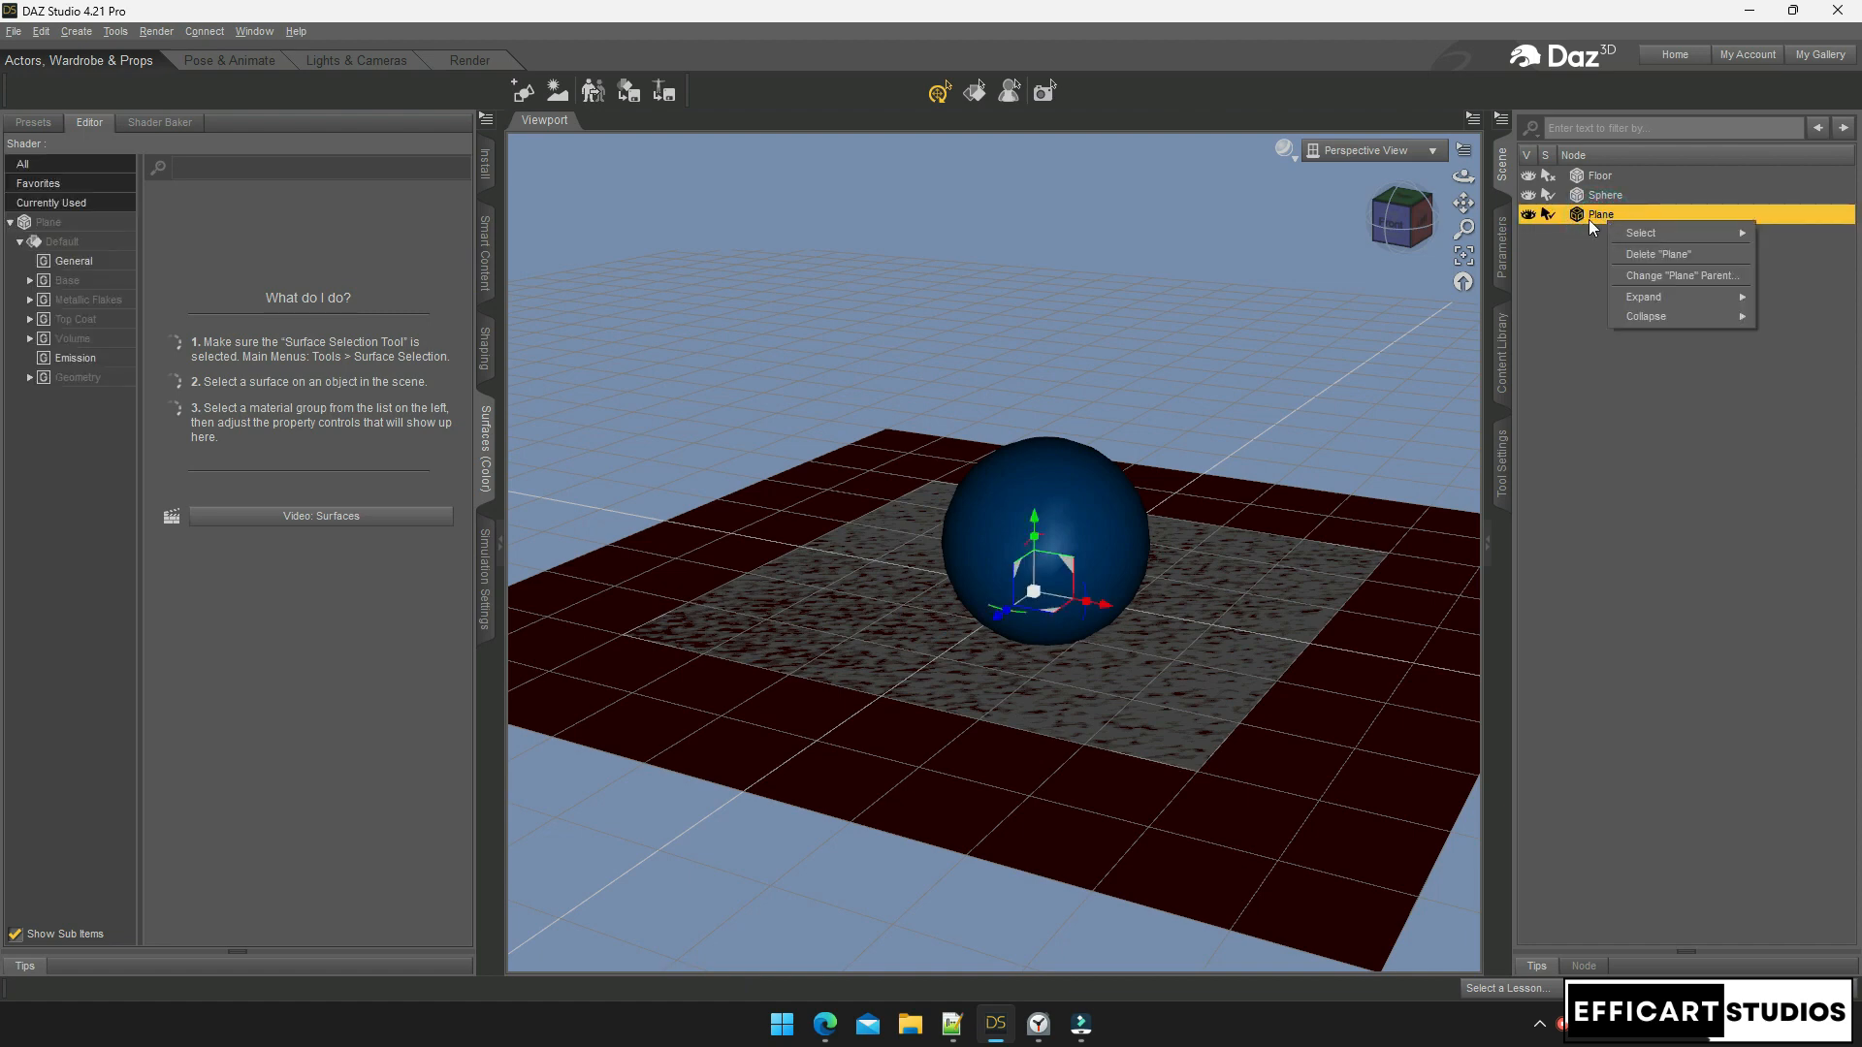
{"action": "left_click", "coordinate": [1589, 219]}
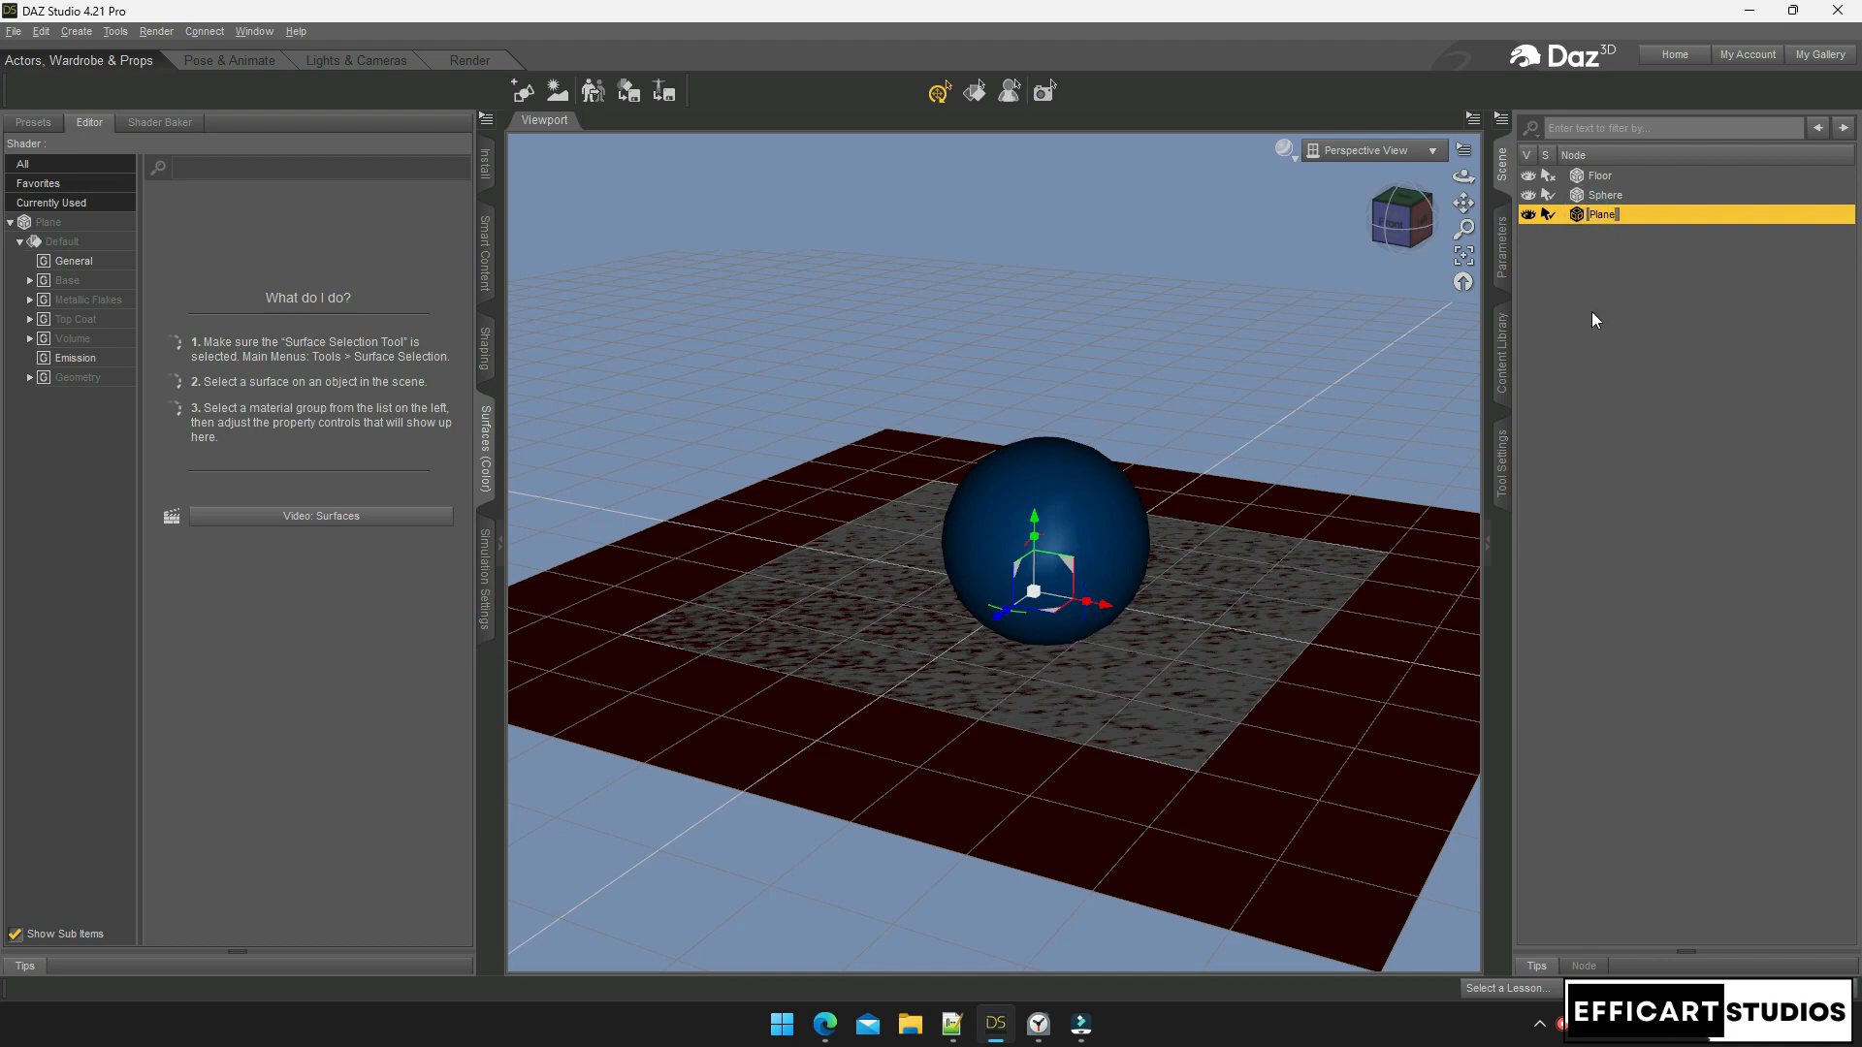
{"action": "key", "text": "BackSpace"}
{"action": "type", "text": "Cloth"}
{"action": "left_click", "coordinate": [1591, 311]}
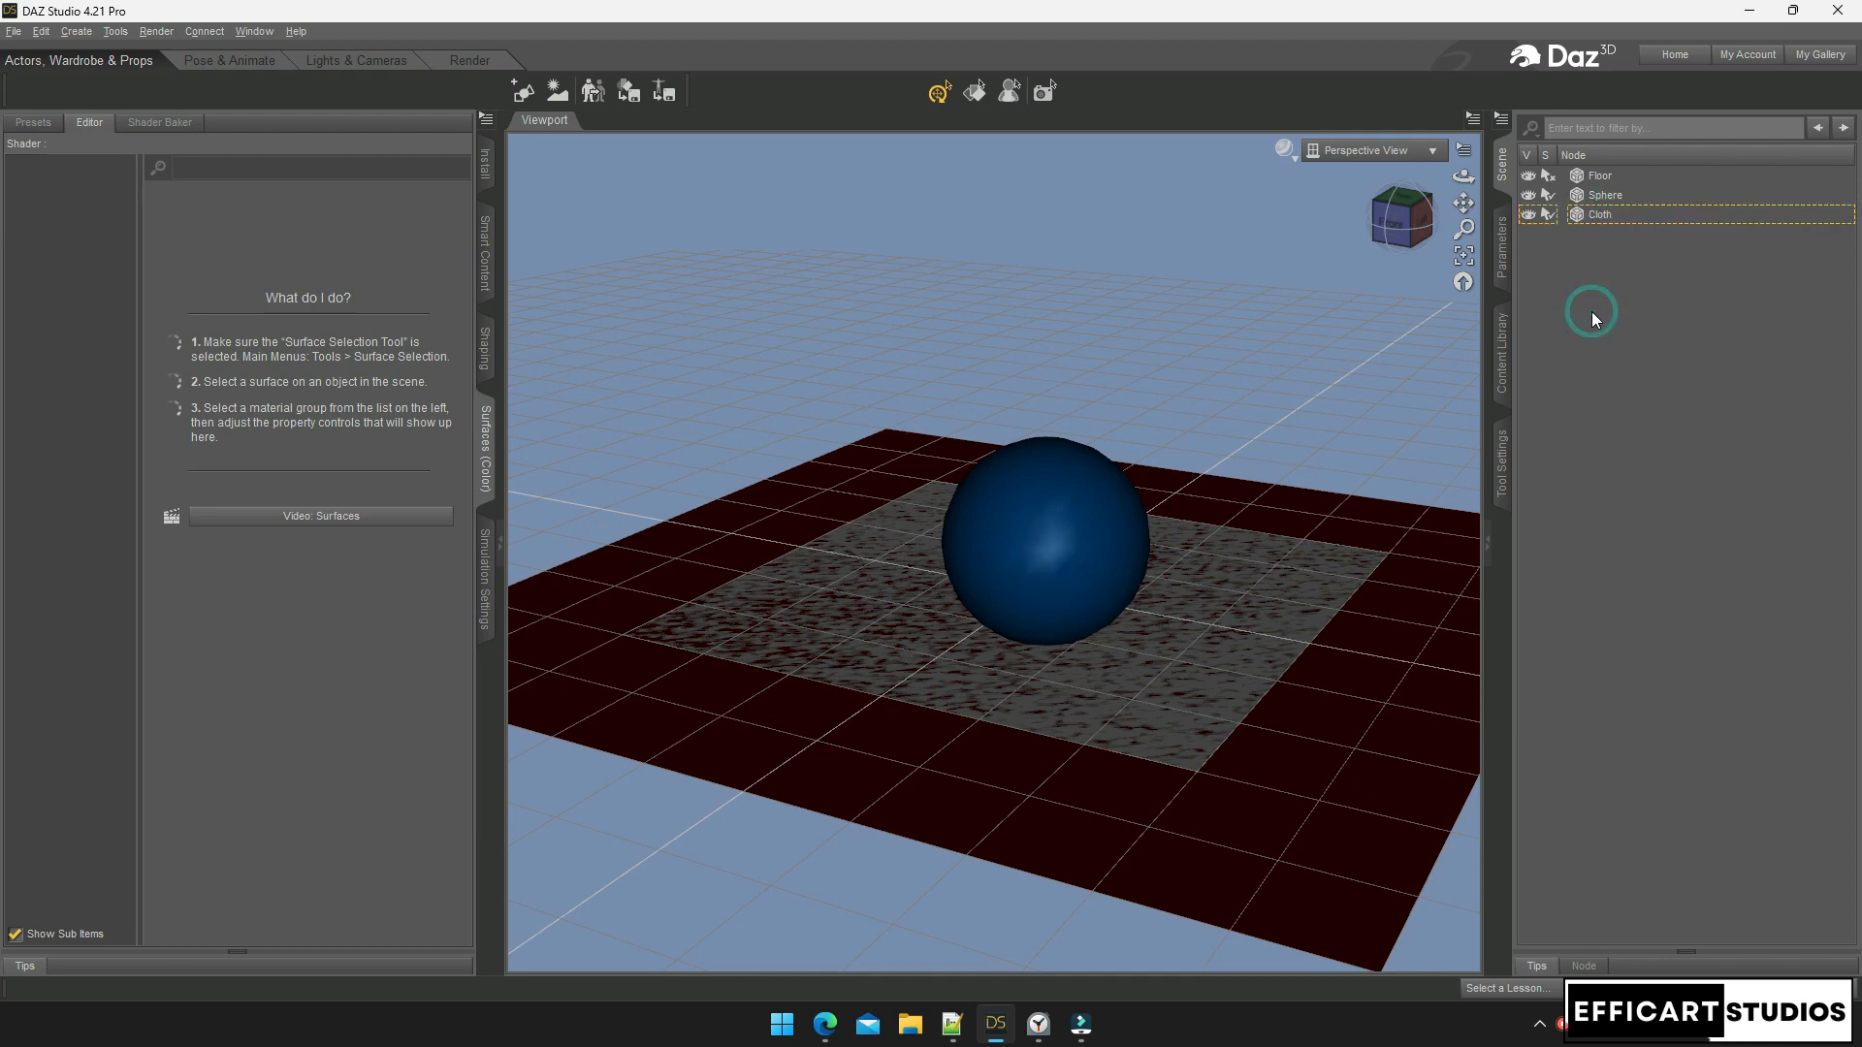
Set the Cloth's Default surface base colour to light yellow (1.00, 1.00, 0.22)
{"action": "left_click", "coordinate": [1608, 219]}
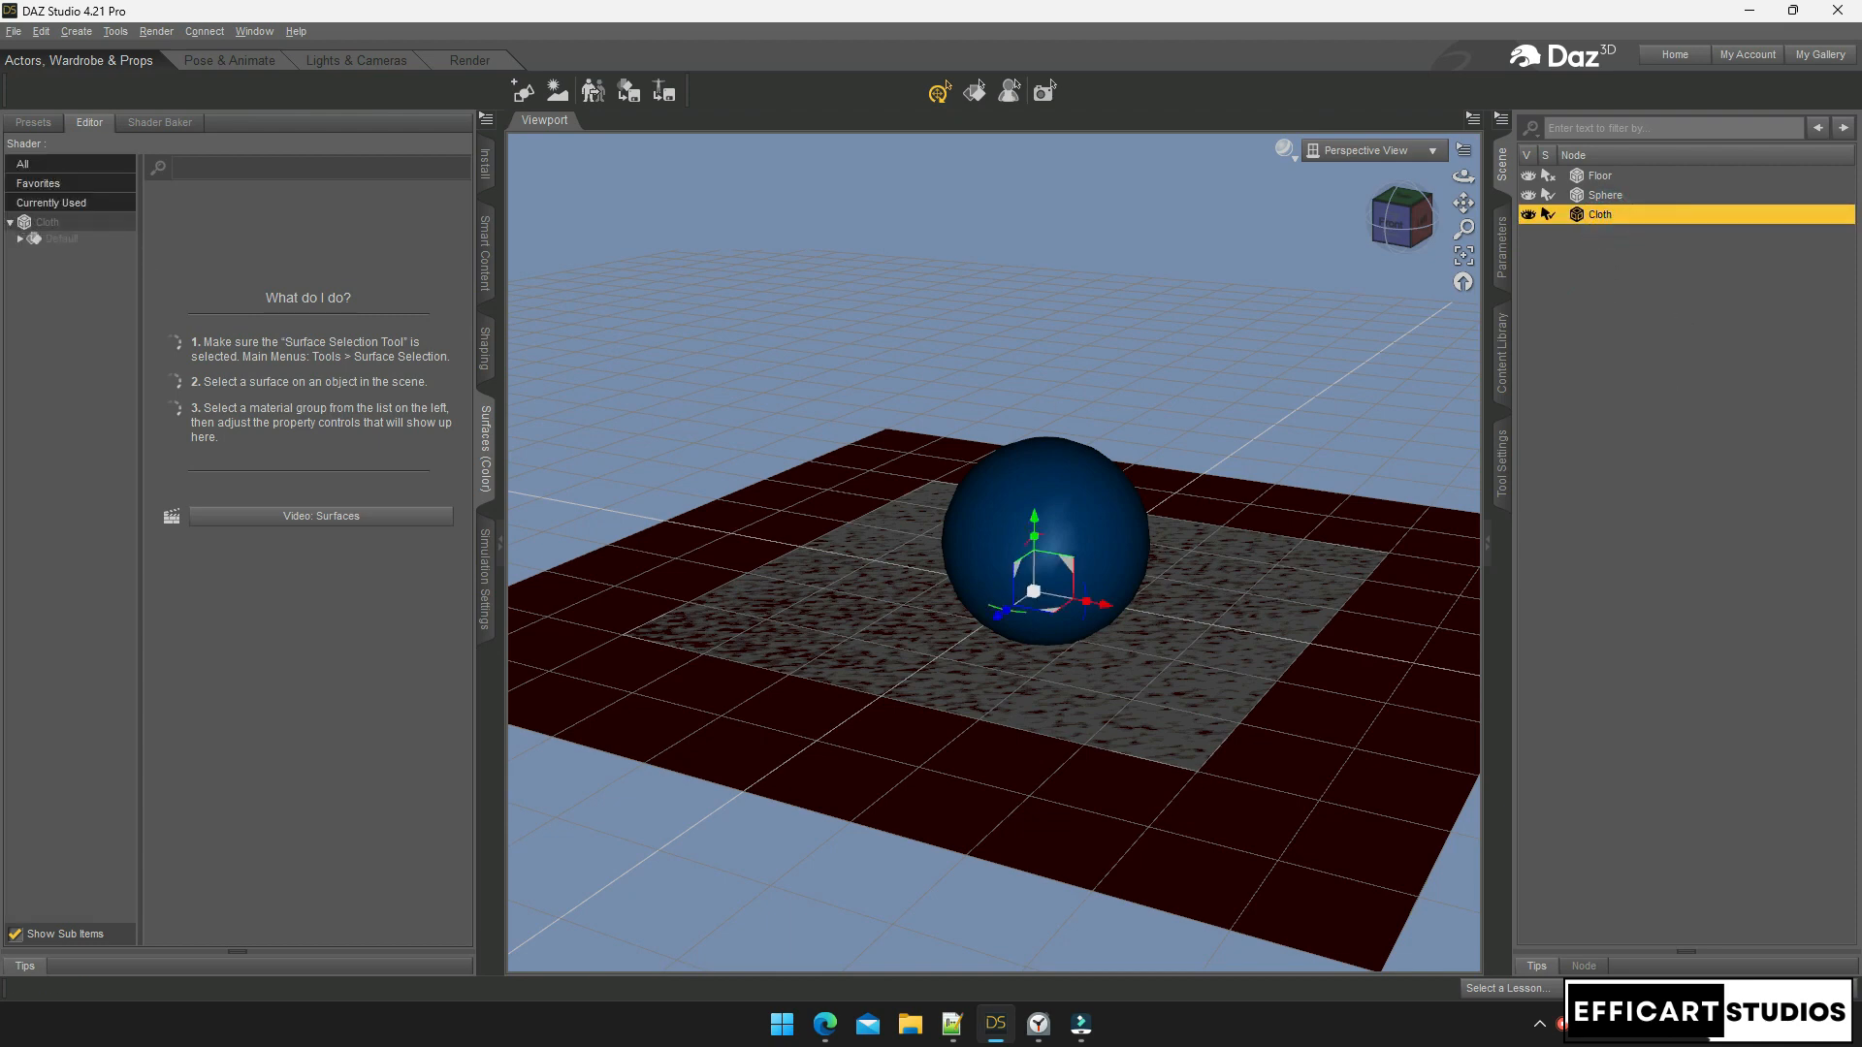
{"action": "left_click", "coordinate": [20, 242]}
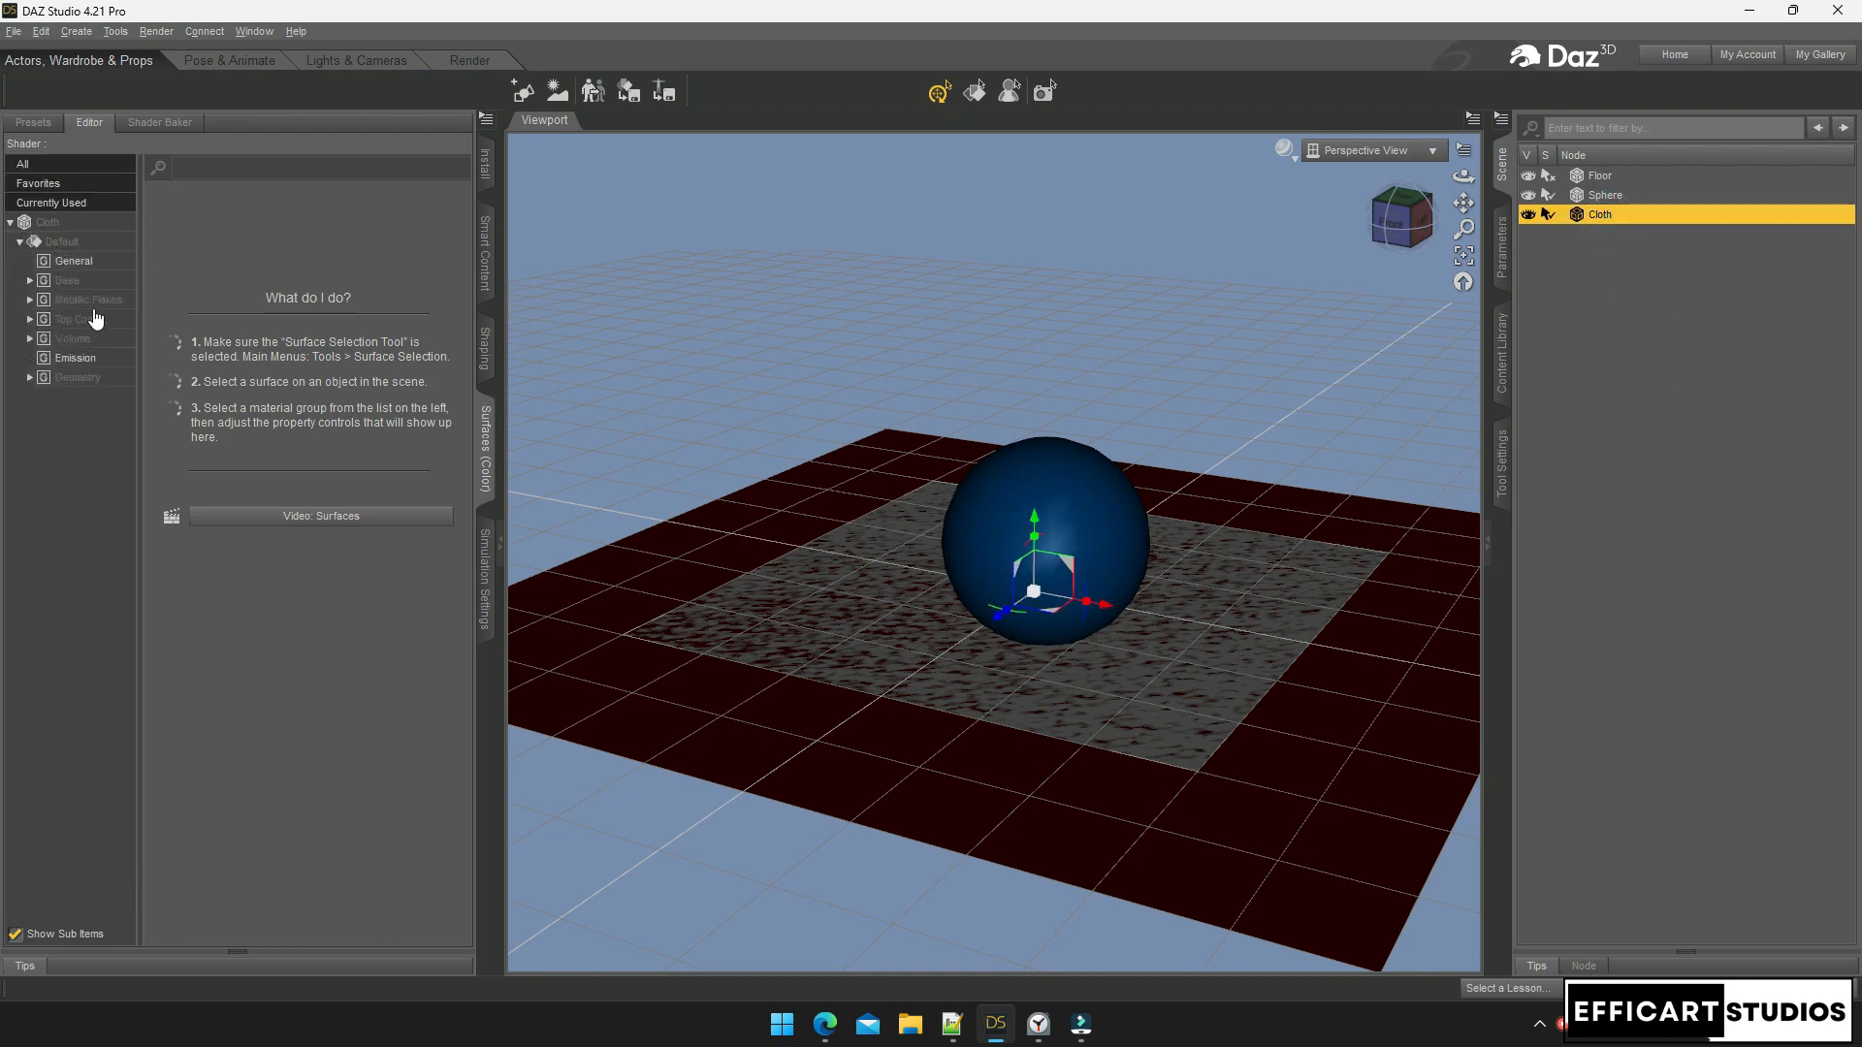
{"action": "left_click", "coordinate": [90, 264]}
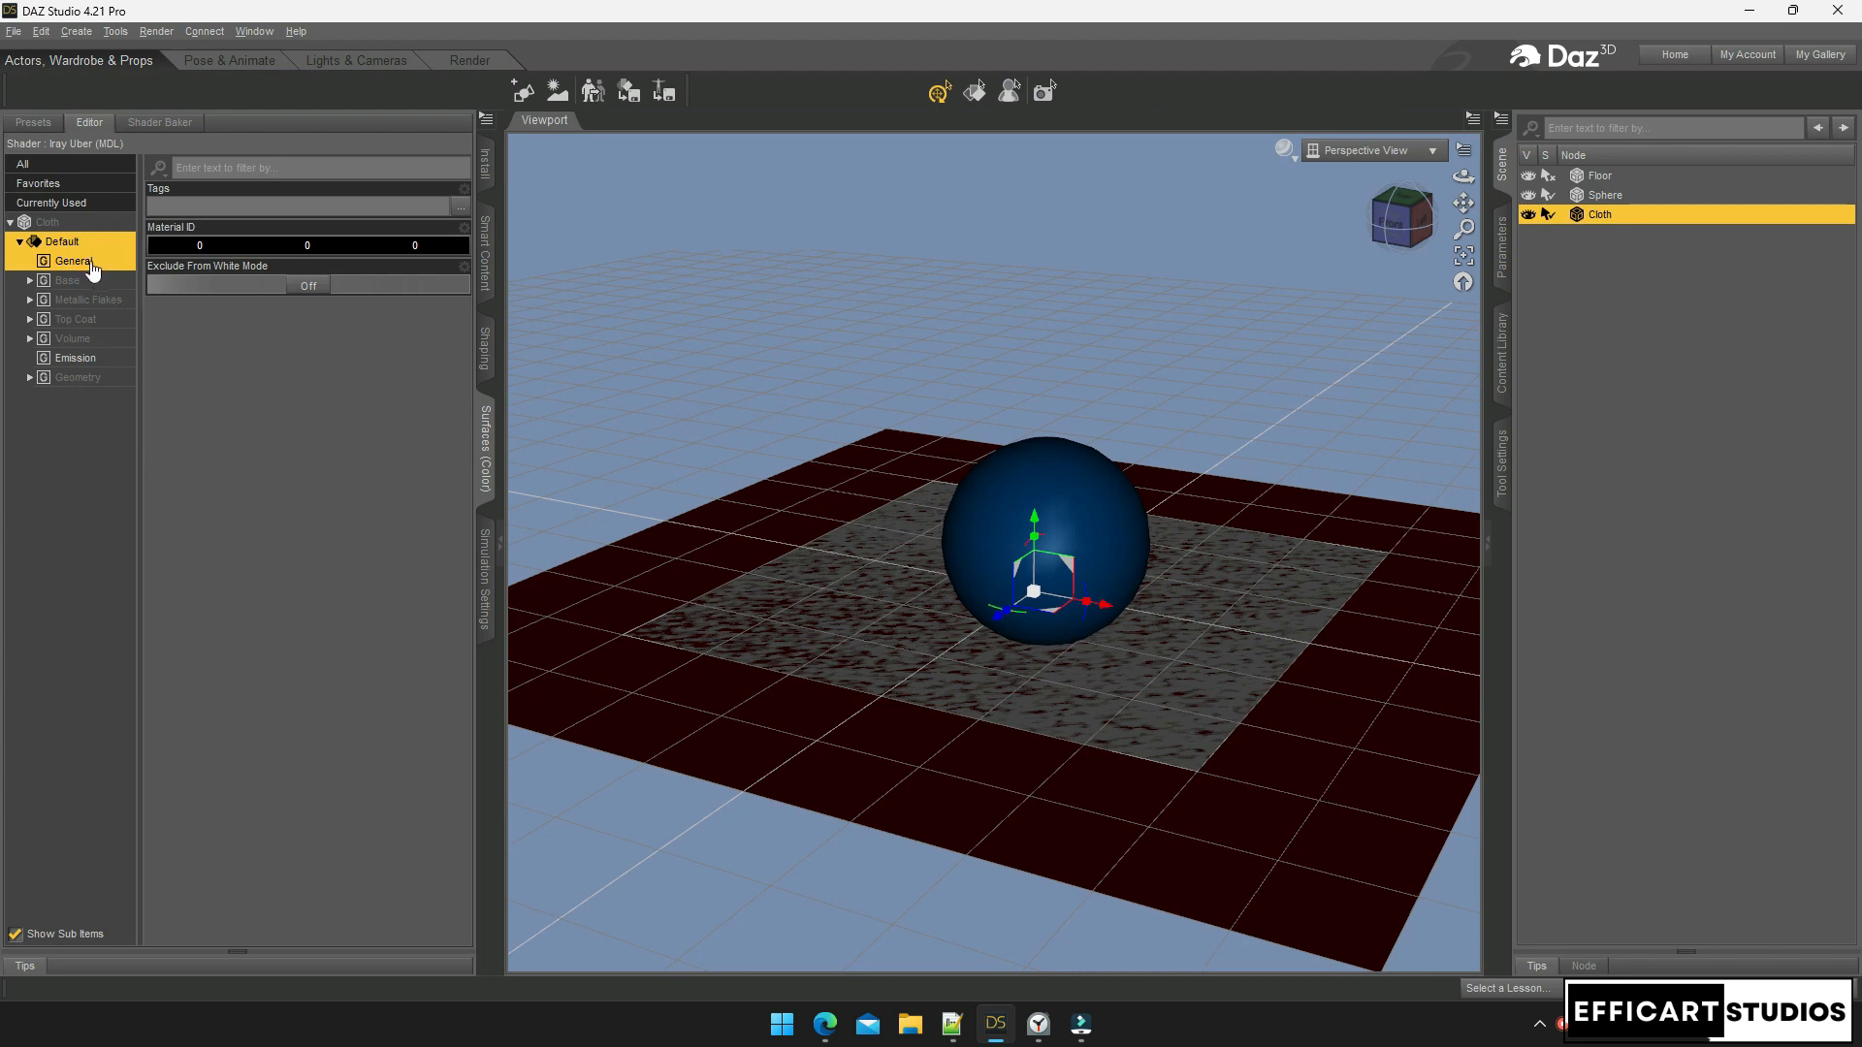
{"action": "left_click", "coordinate": [1813, 434]}
{"action": "left_click", "coordinate": [1600, 217]}
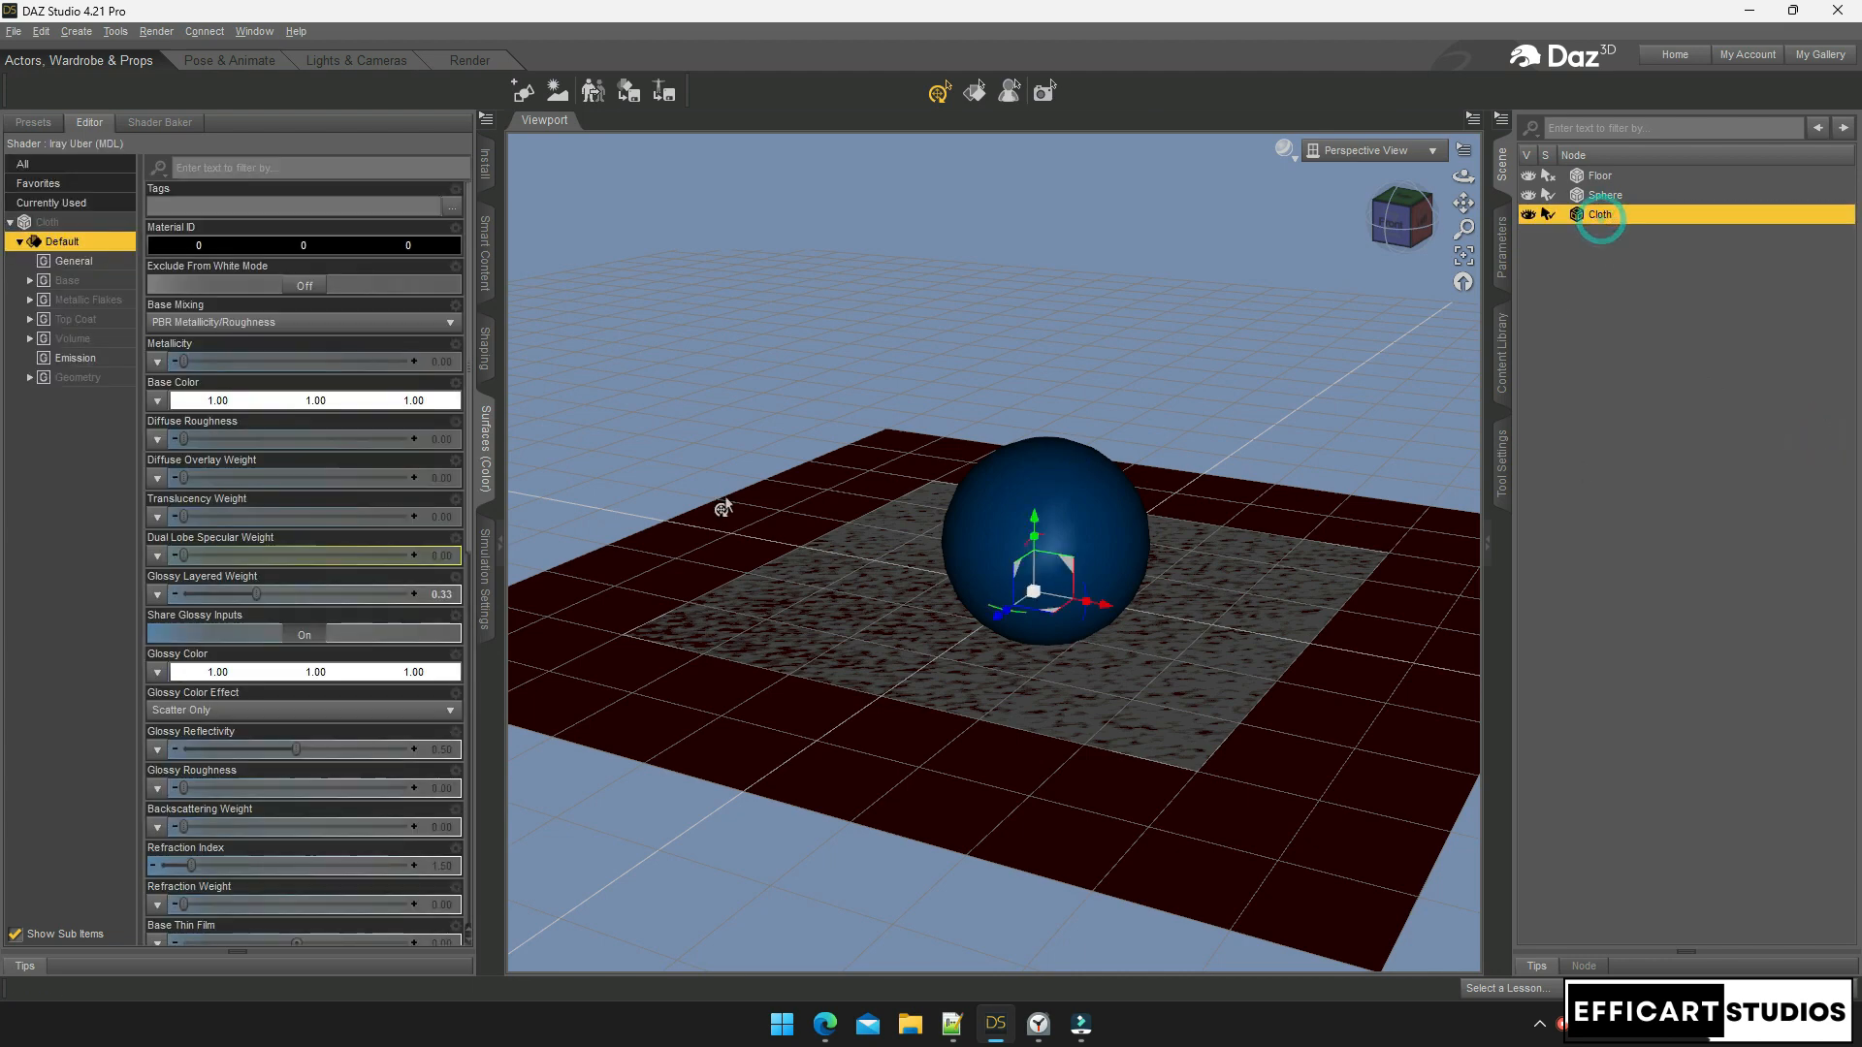
{"action": "left_click", "coordinate": [248, 401]}
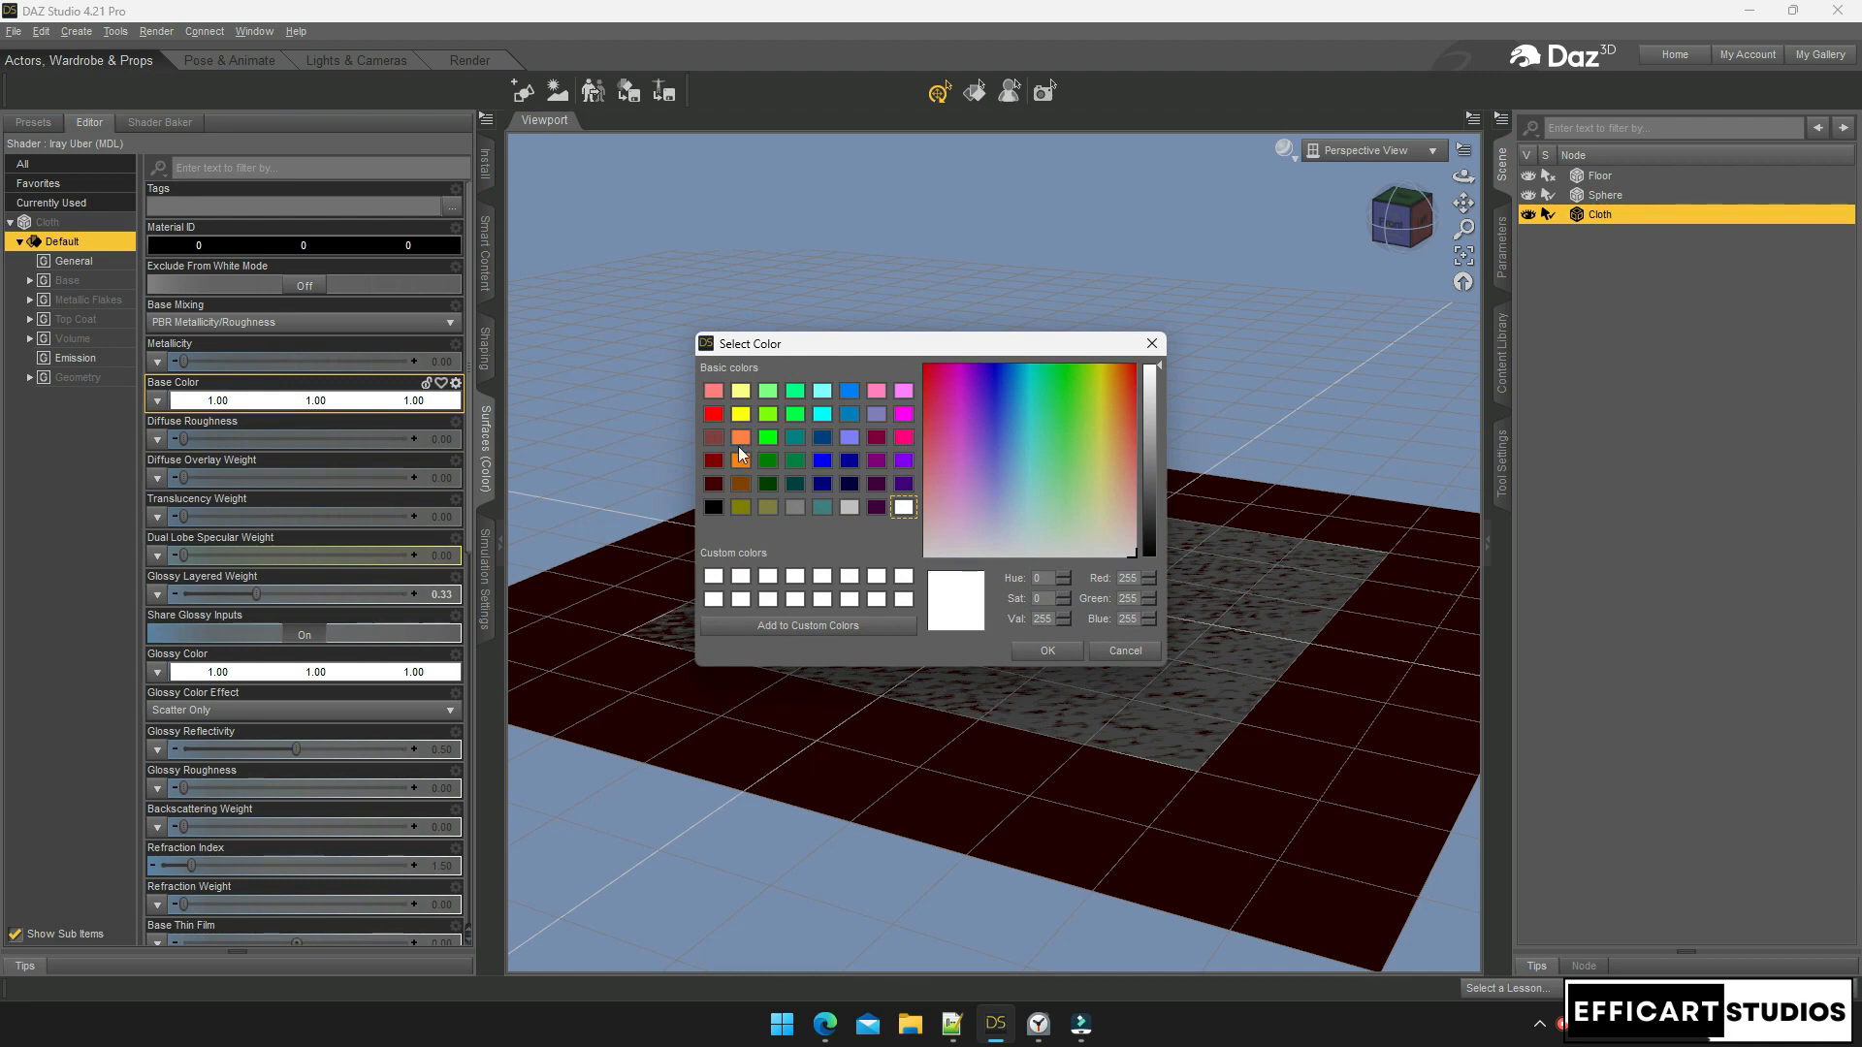
{"action": "left_click", "coordinate": [741, 392]}
{"action": "left_click", "coordinate": [1057, 651]}
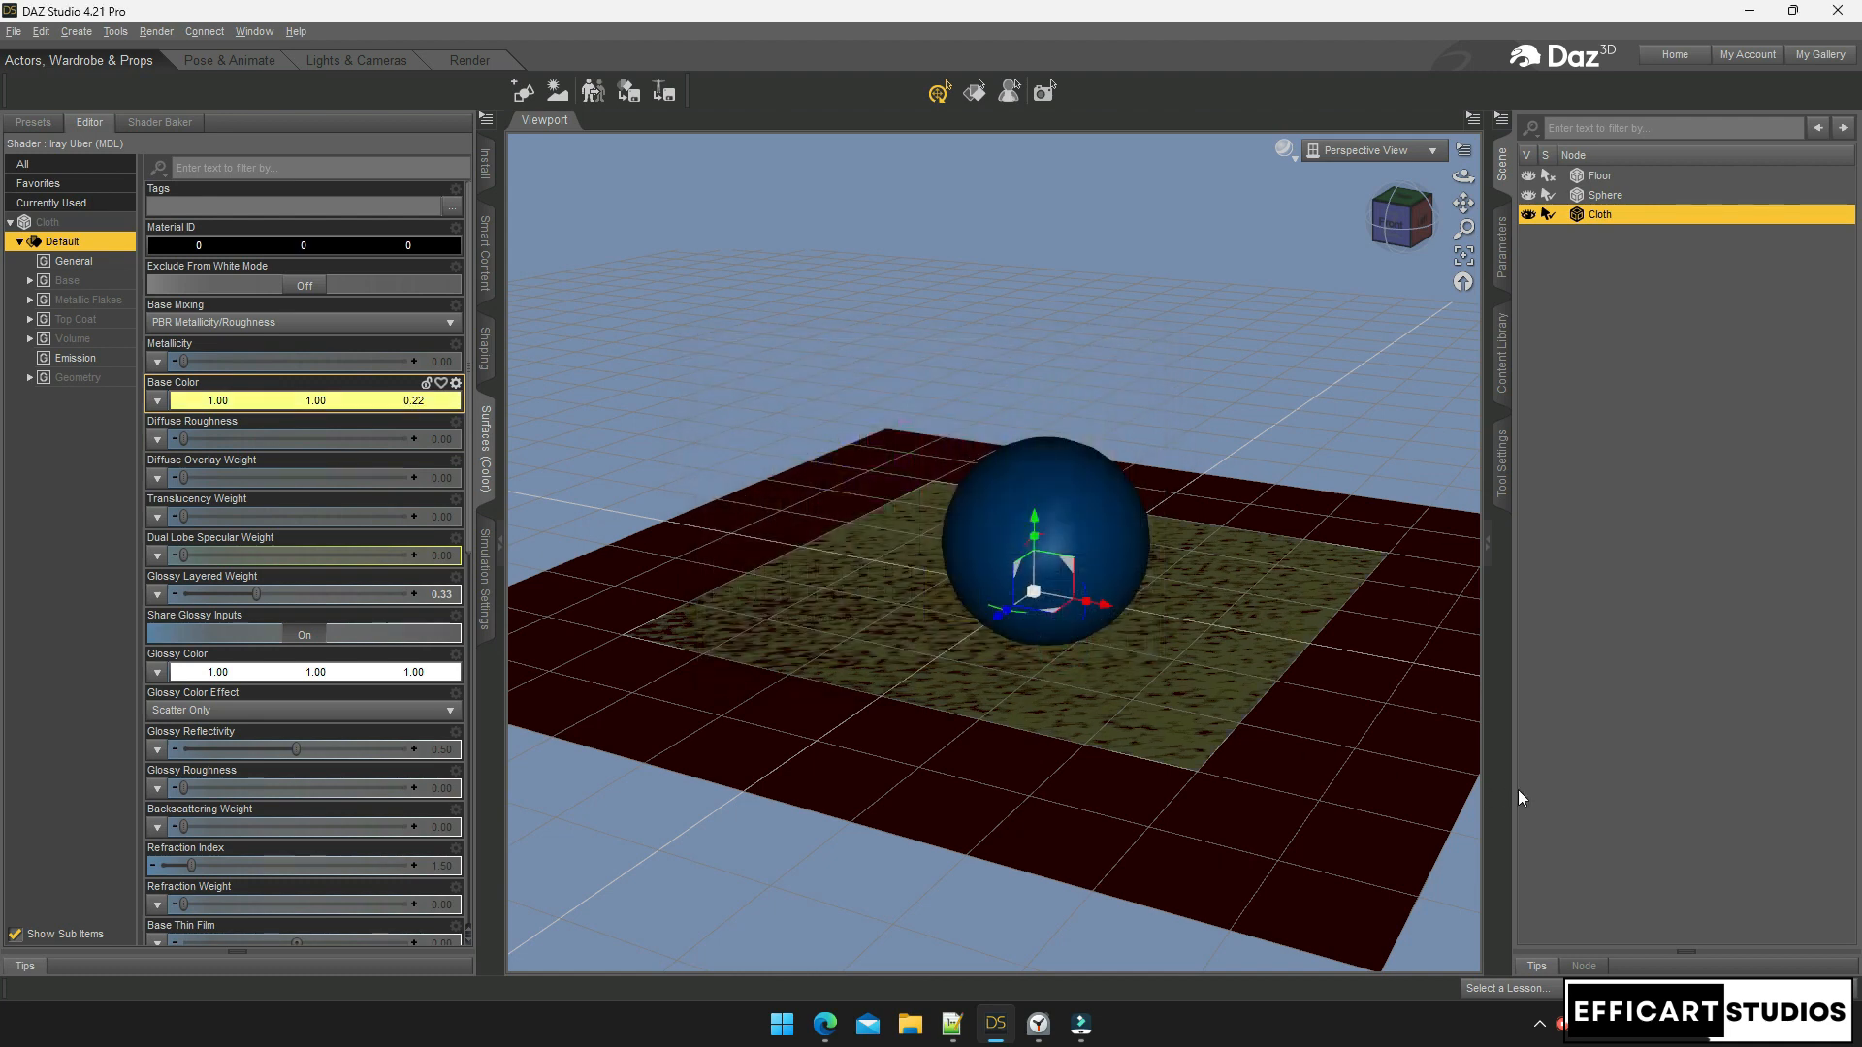
Position the Cloth plane just above the blue sphere and show the dForce Simulation Settings
{"action": "left_click_drag", "start_coordinate": [1033, 531], "coordinate": [1022, 324]}
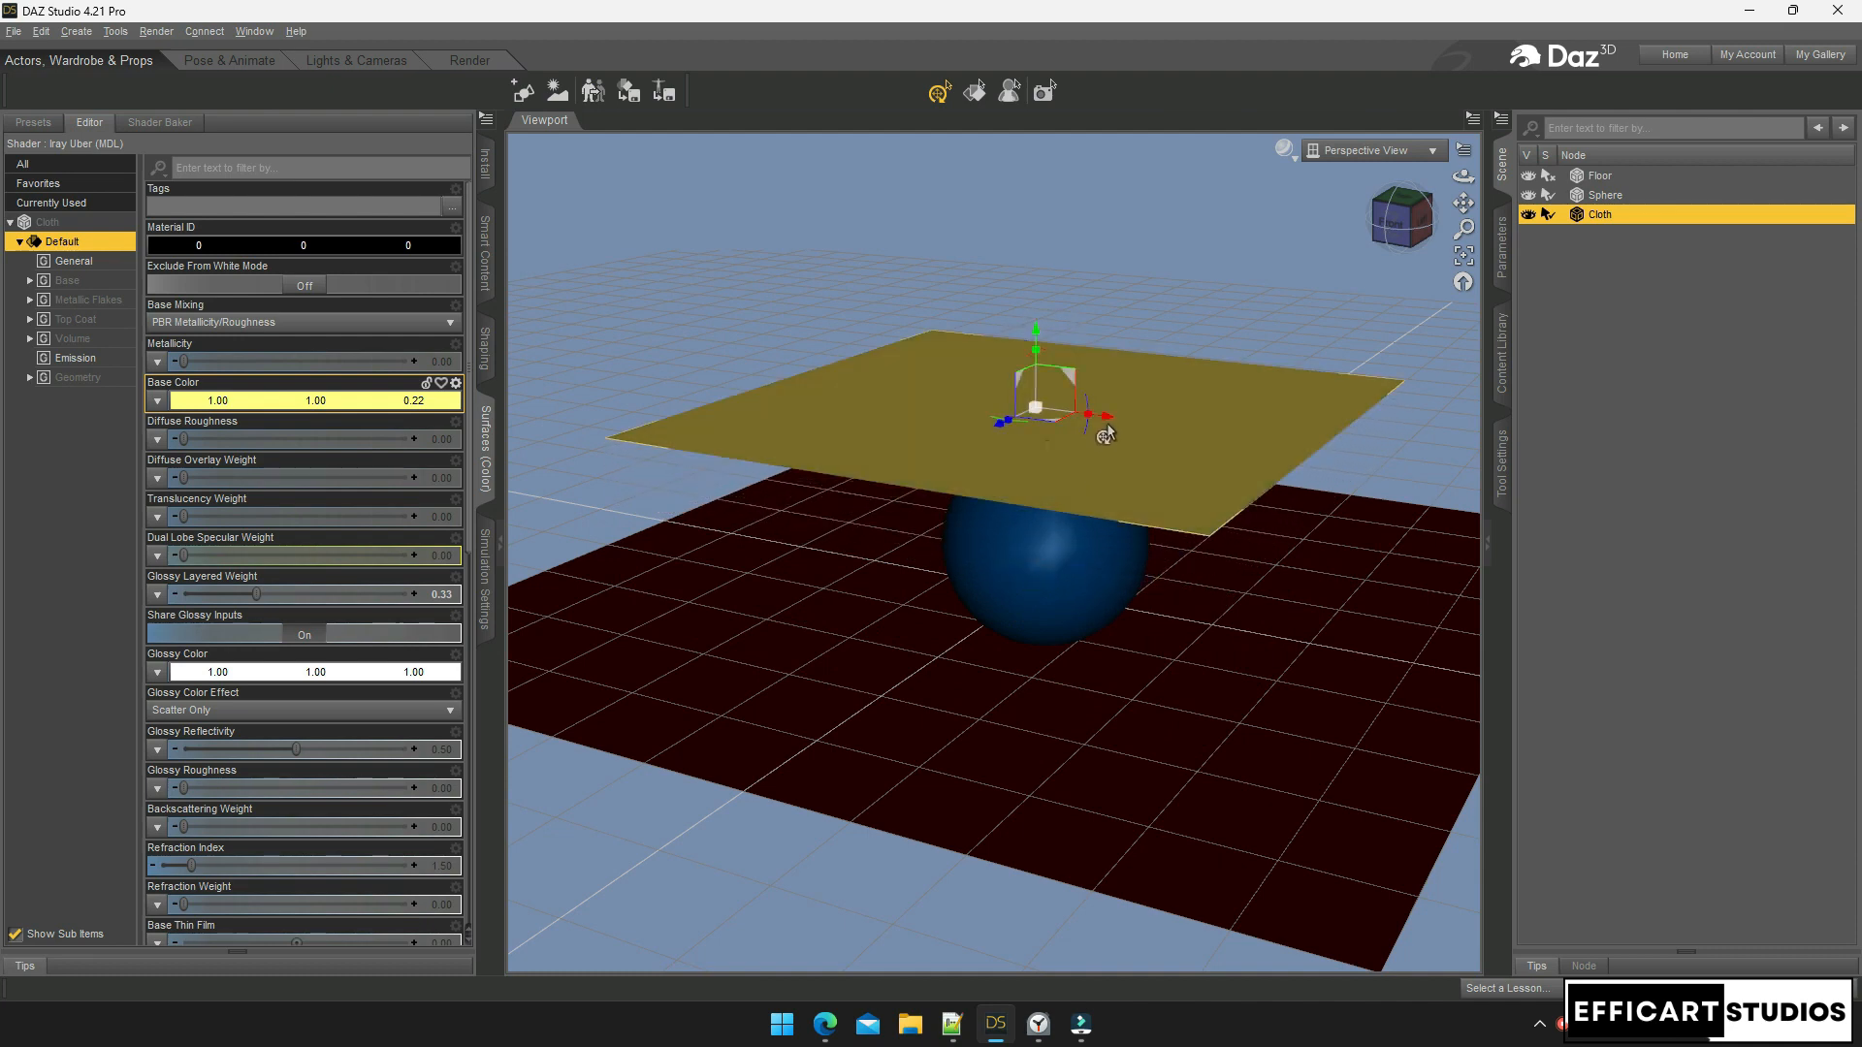
{"action": "left_click_drag", "start_coordinate": [1104, 430], "coordinate": [1132, 425]}
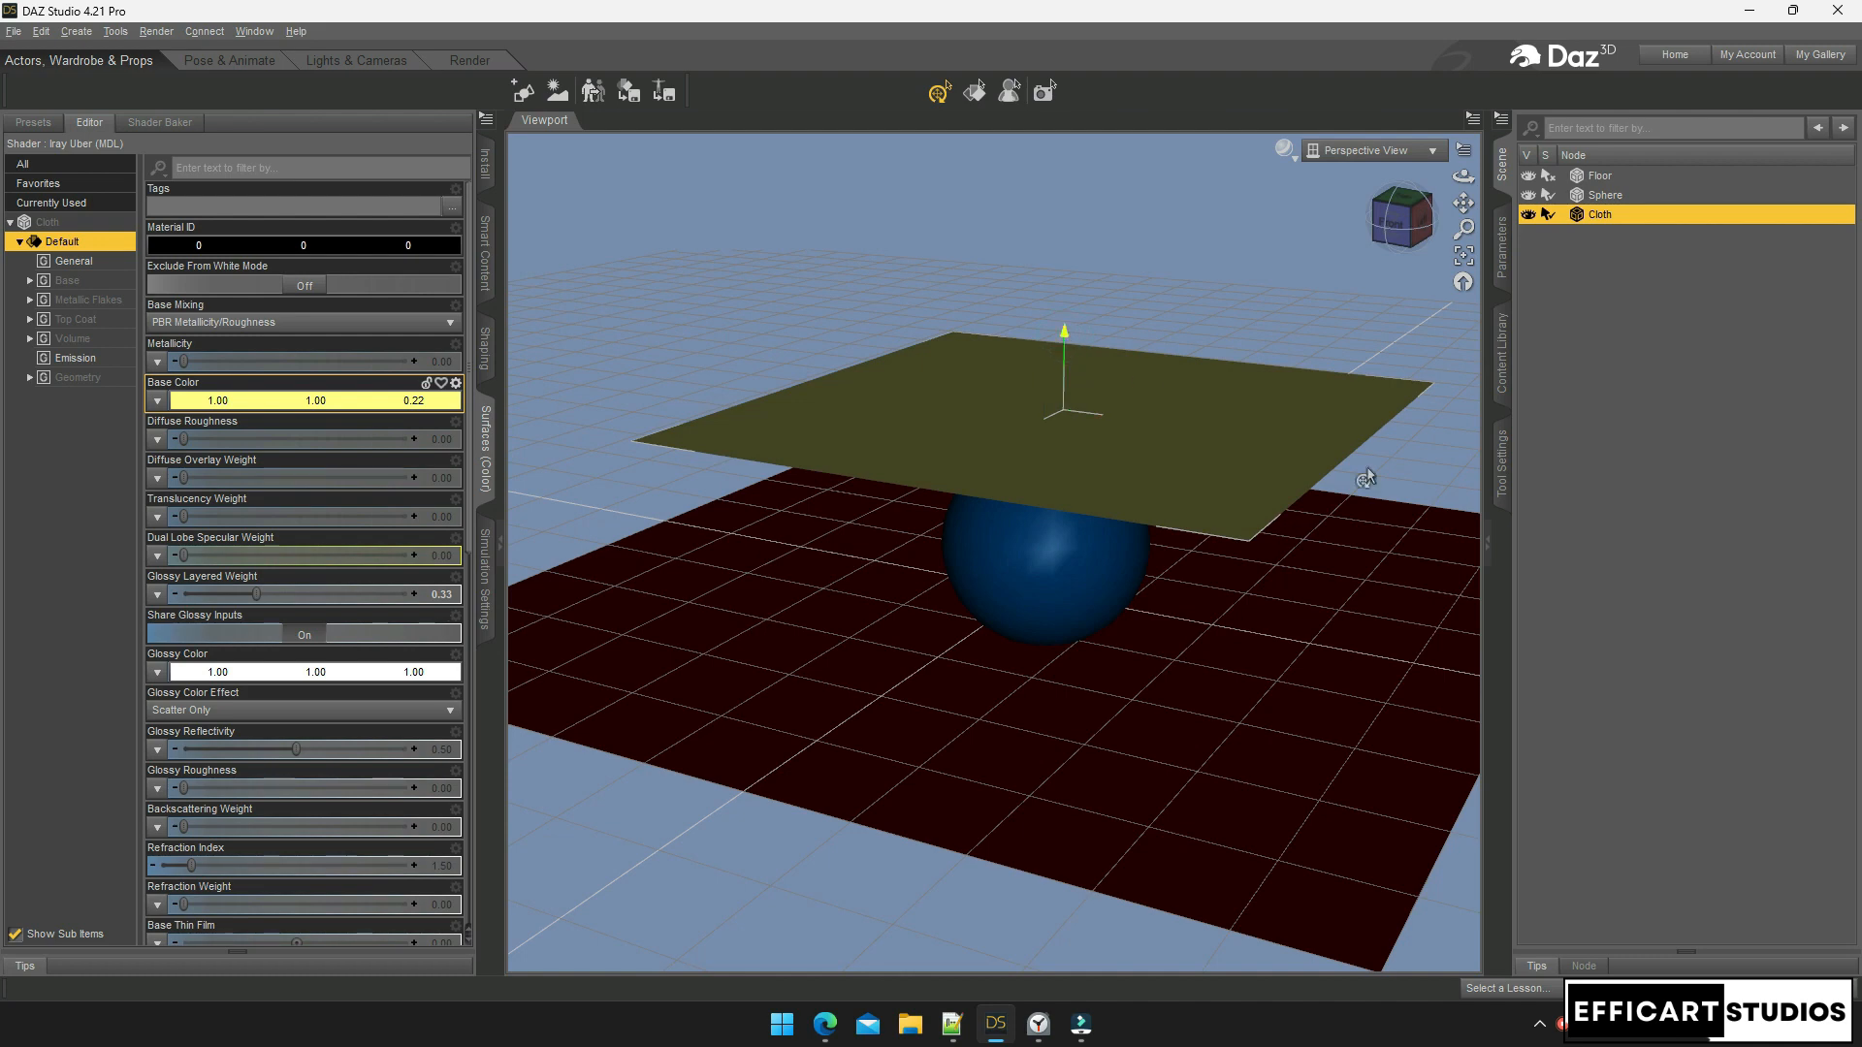
{"action": "left_click", "coordinate": [1307, 753]}
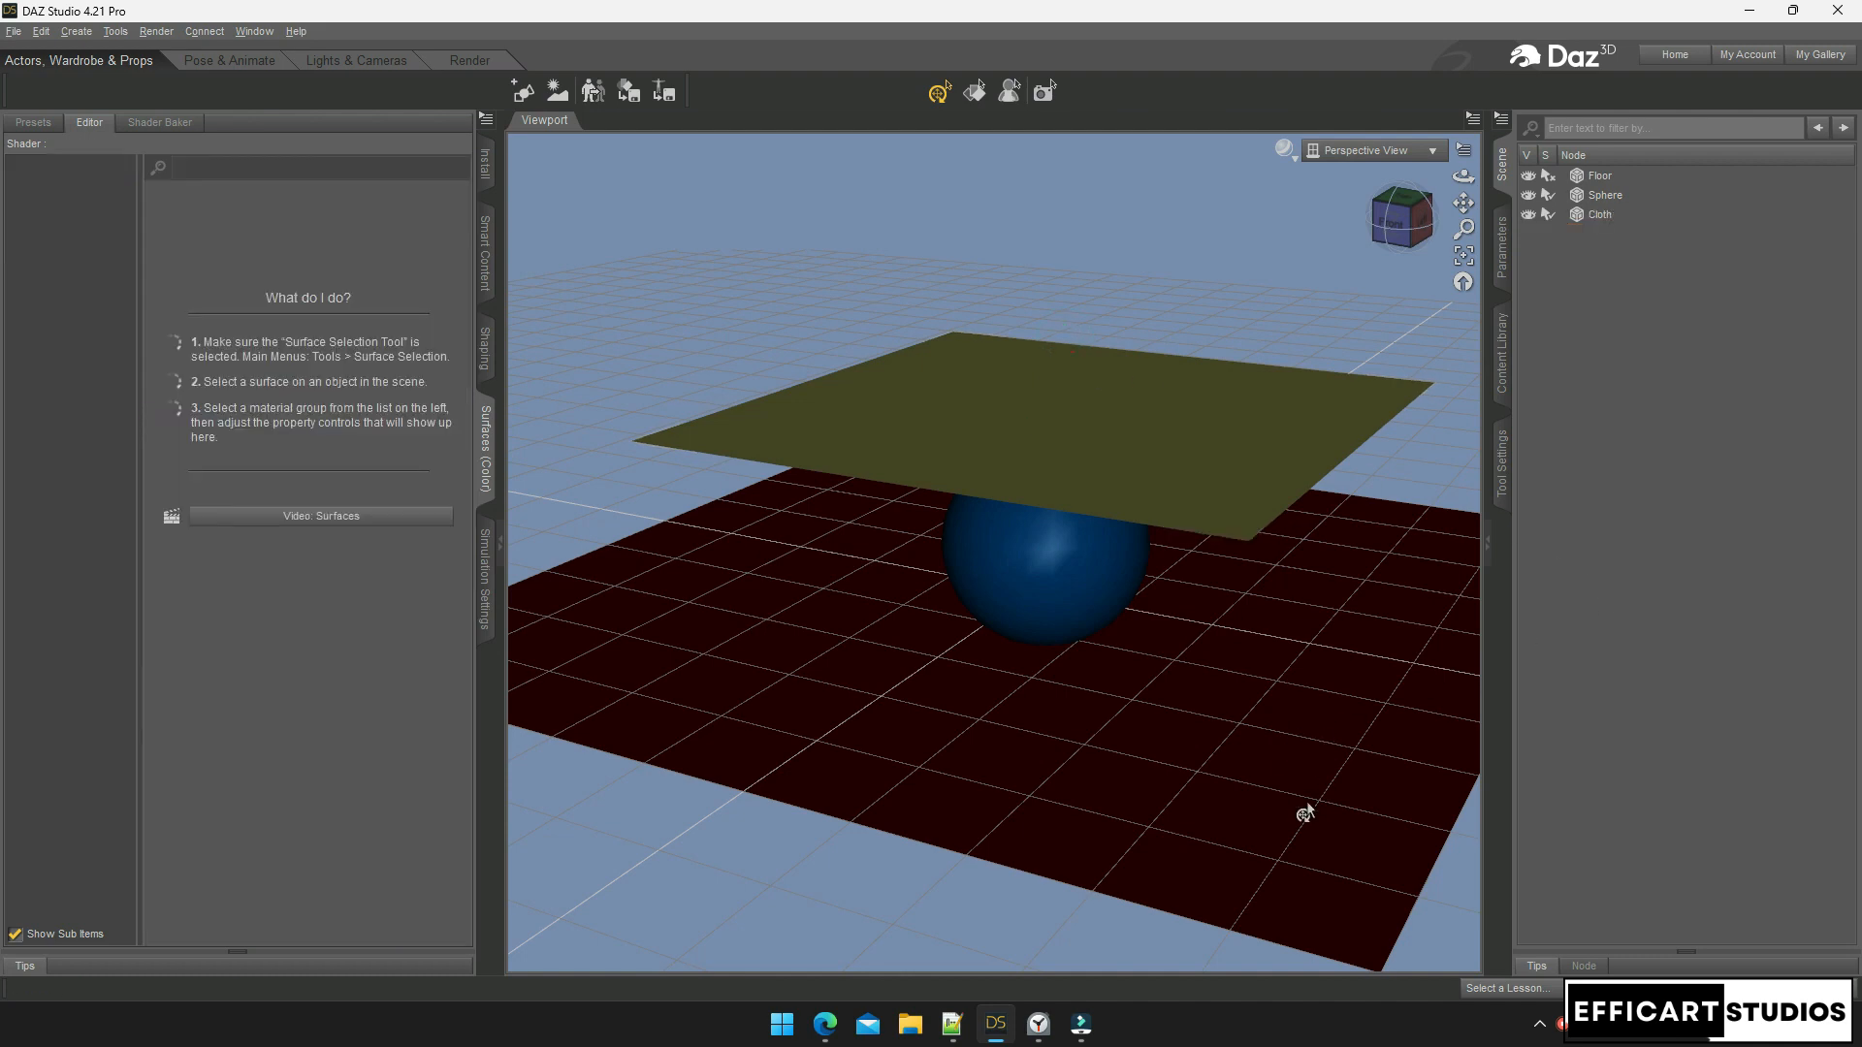
{"action": "left_click", "coordinate": [1597, 216]}
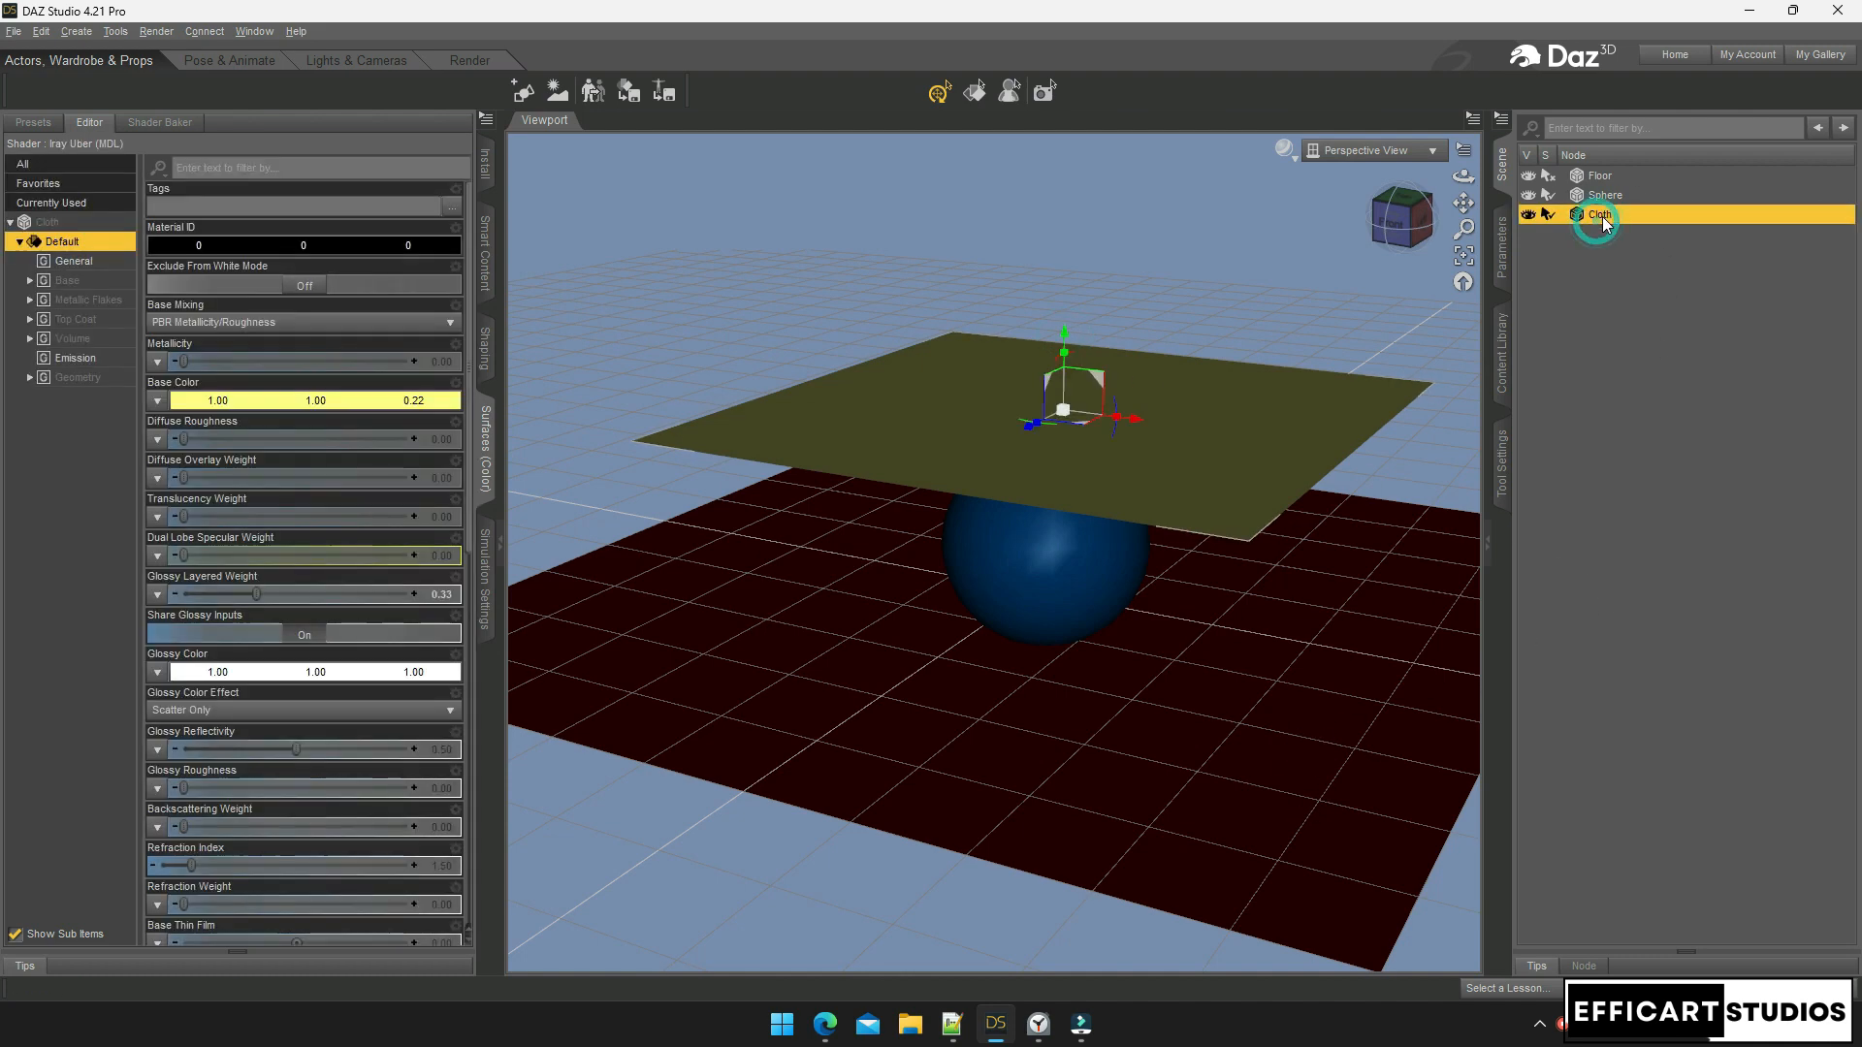
{"action": "left_click_drag", "start_coordinate": [1065, 346], "coordinate": [1010, 435]}
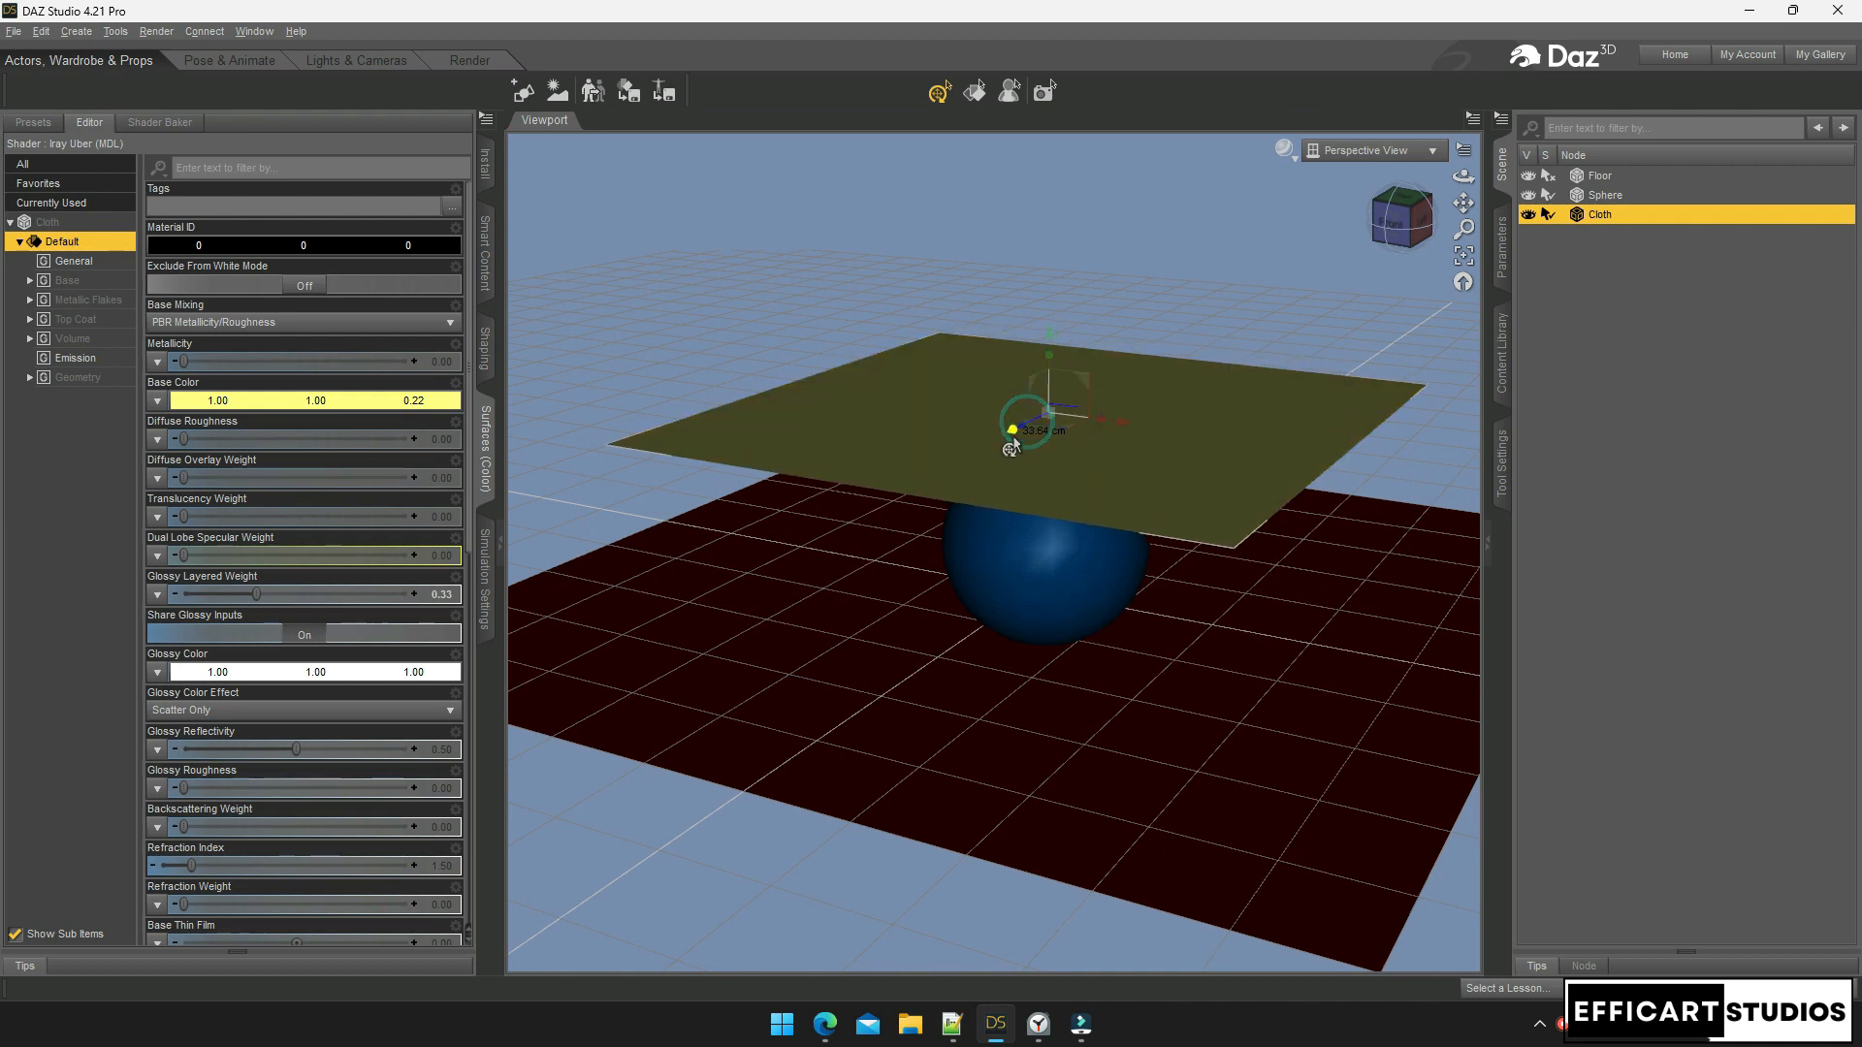
{"action": "mouse_move", "coordinate": [1051, 336]}
{"action": "left_mouse_down"}
{"action": "mouse_move", "coordinate": [1073, 421]}
{"action": "mouse_move", "coordinate": [1064, 326]}
{"action": "left_mouse_up"}
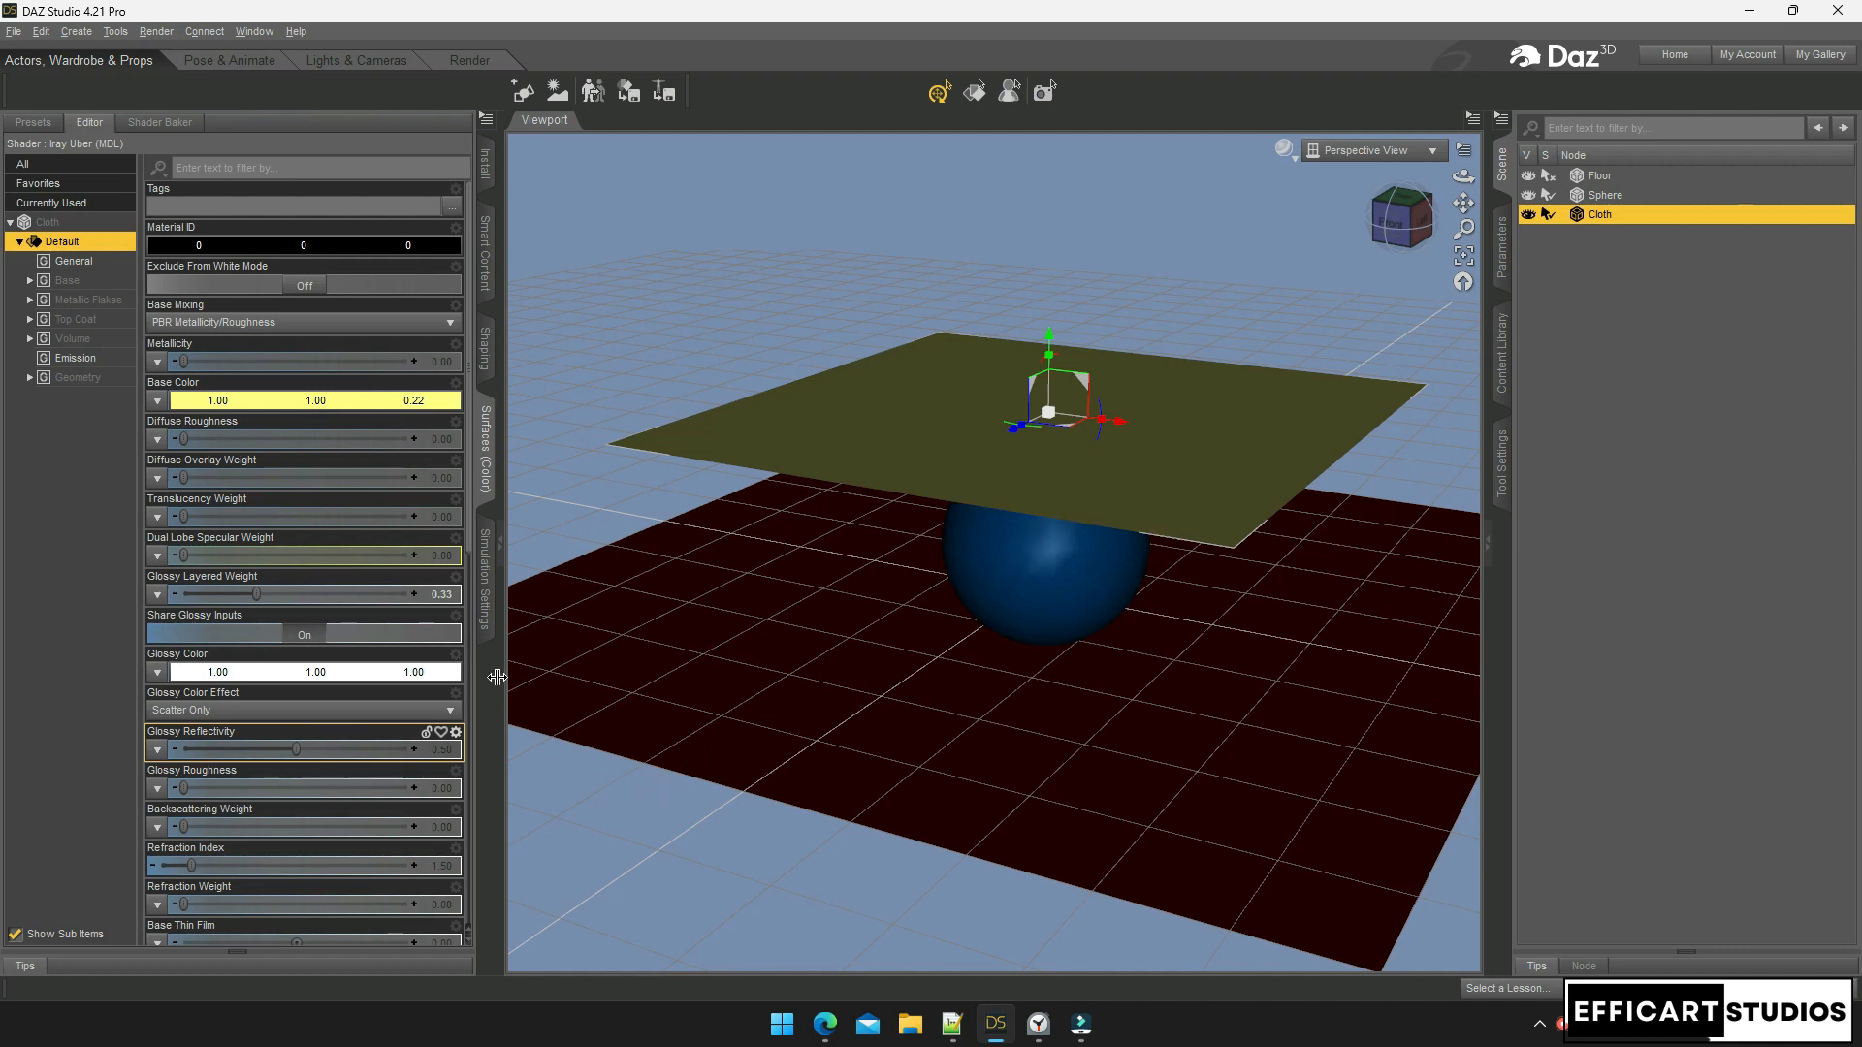
{"action": "left_click", "coordinate": [486, 578]}
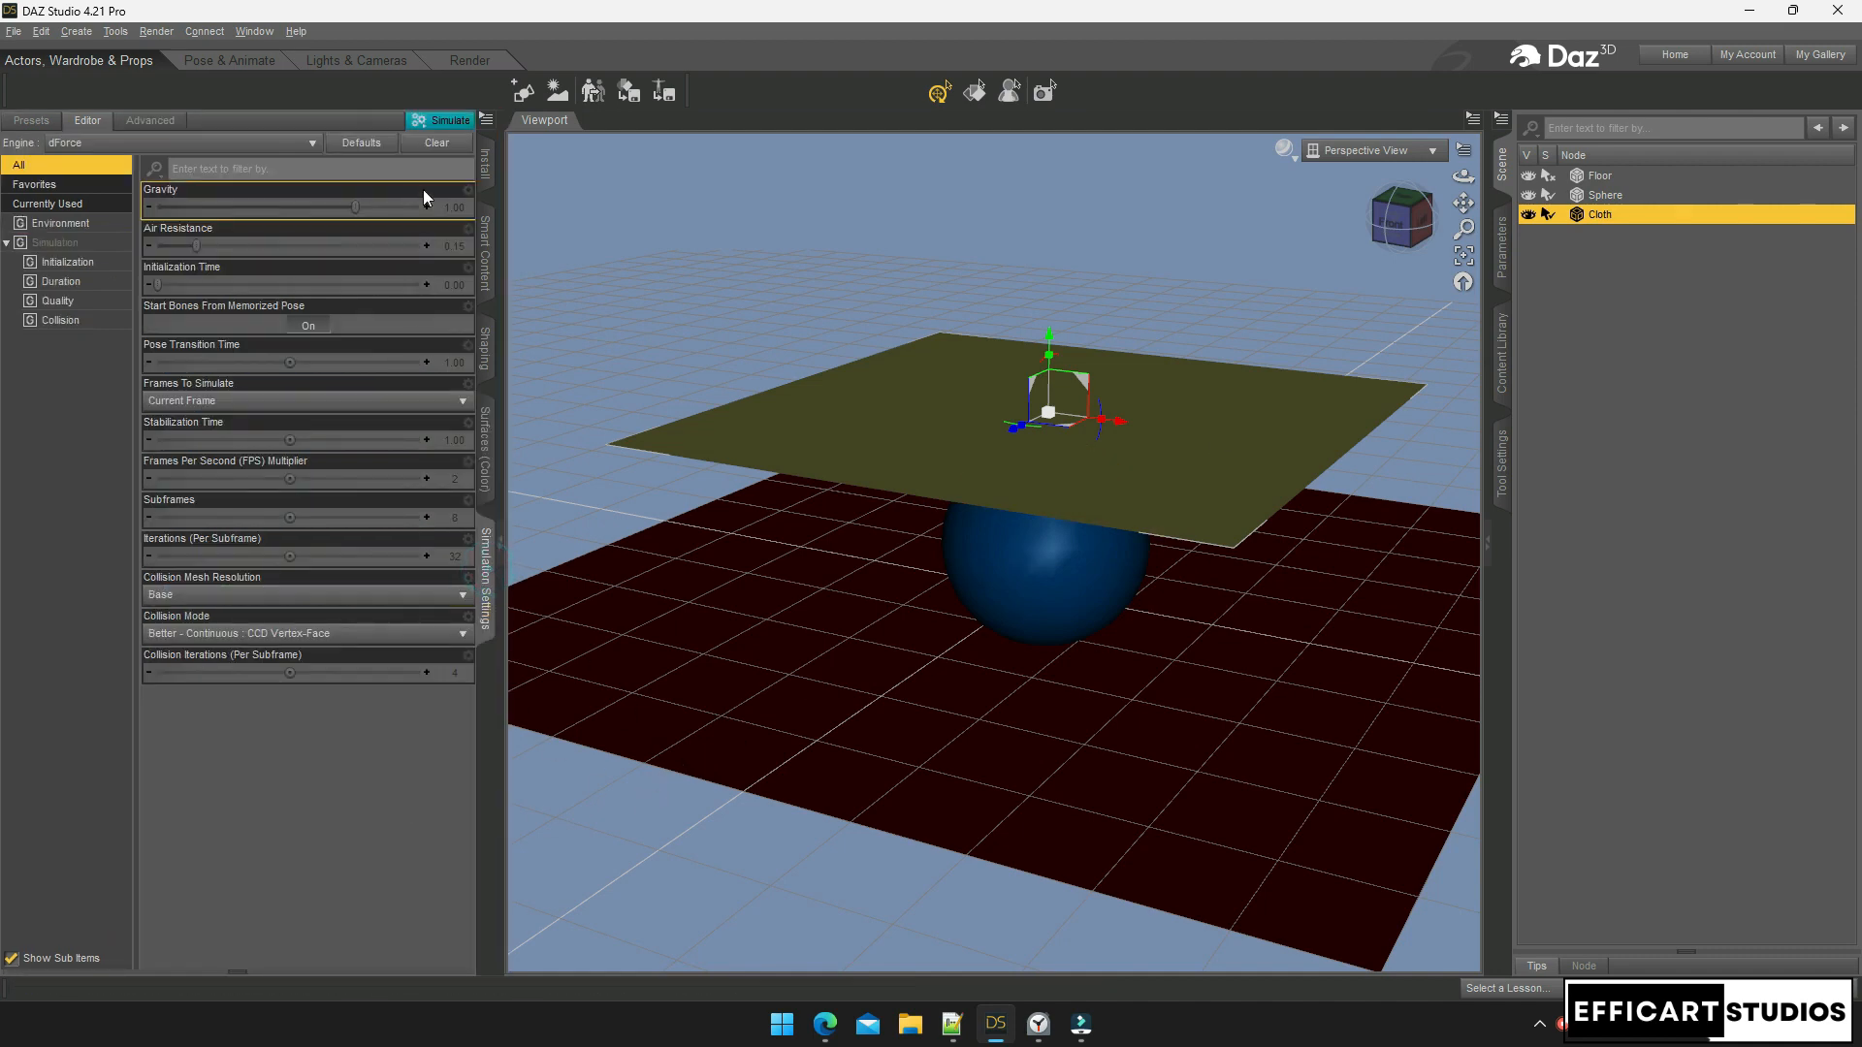
Attempt a simulation, dismiss the no-objects error, and close the pane options list
{"action": "left_click", "coordinate": [442, 121]}
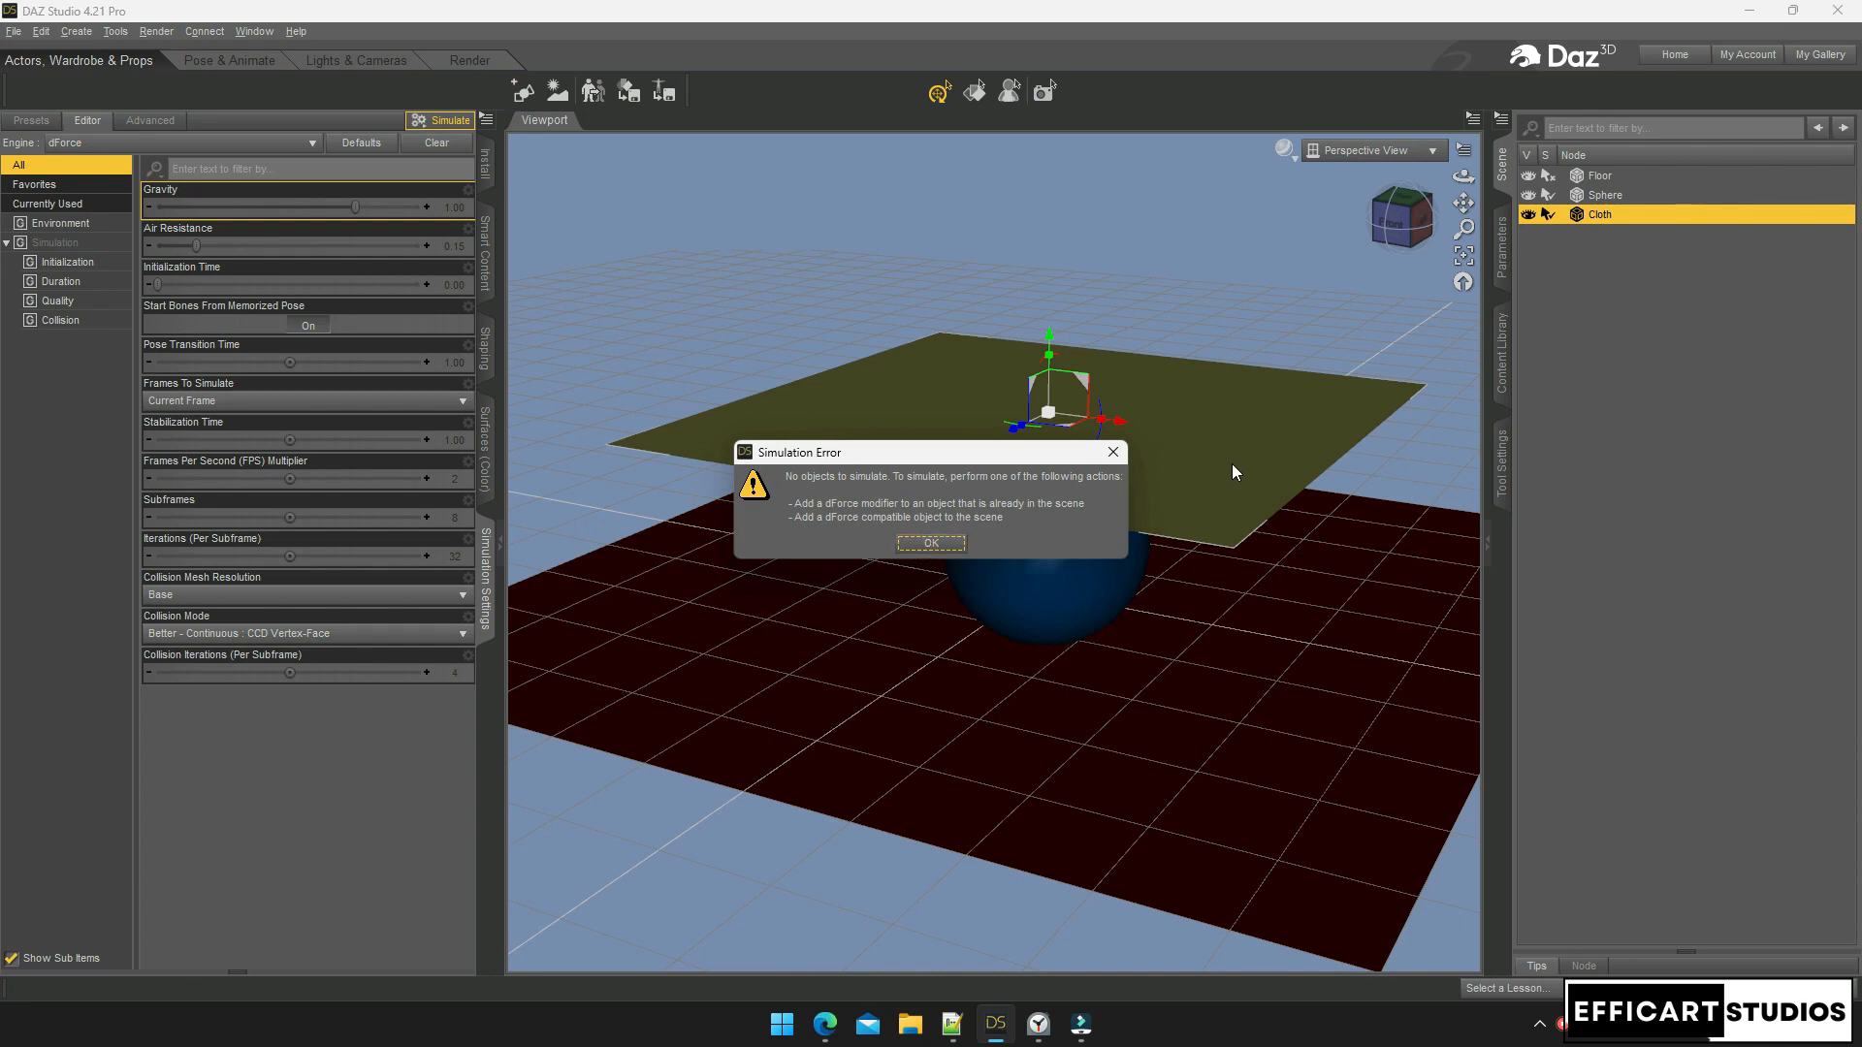
{"action": "left_click", "coordinate": [929, 545]}
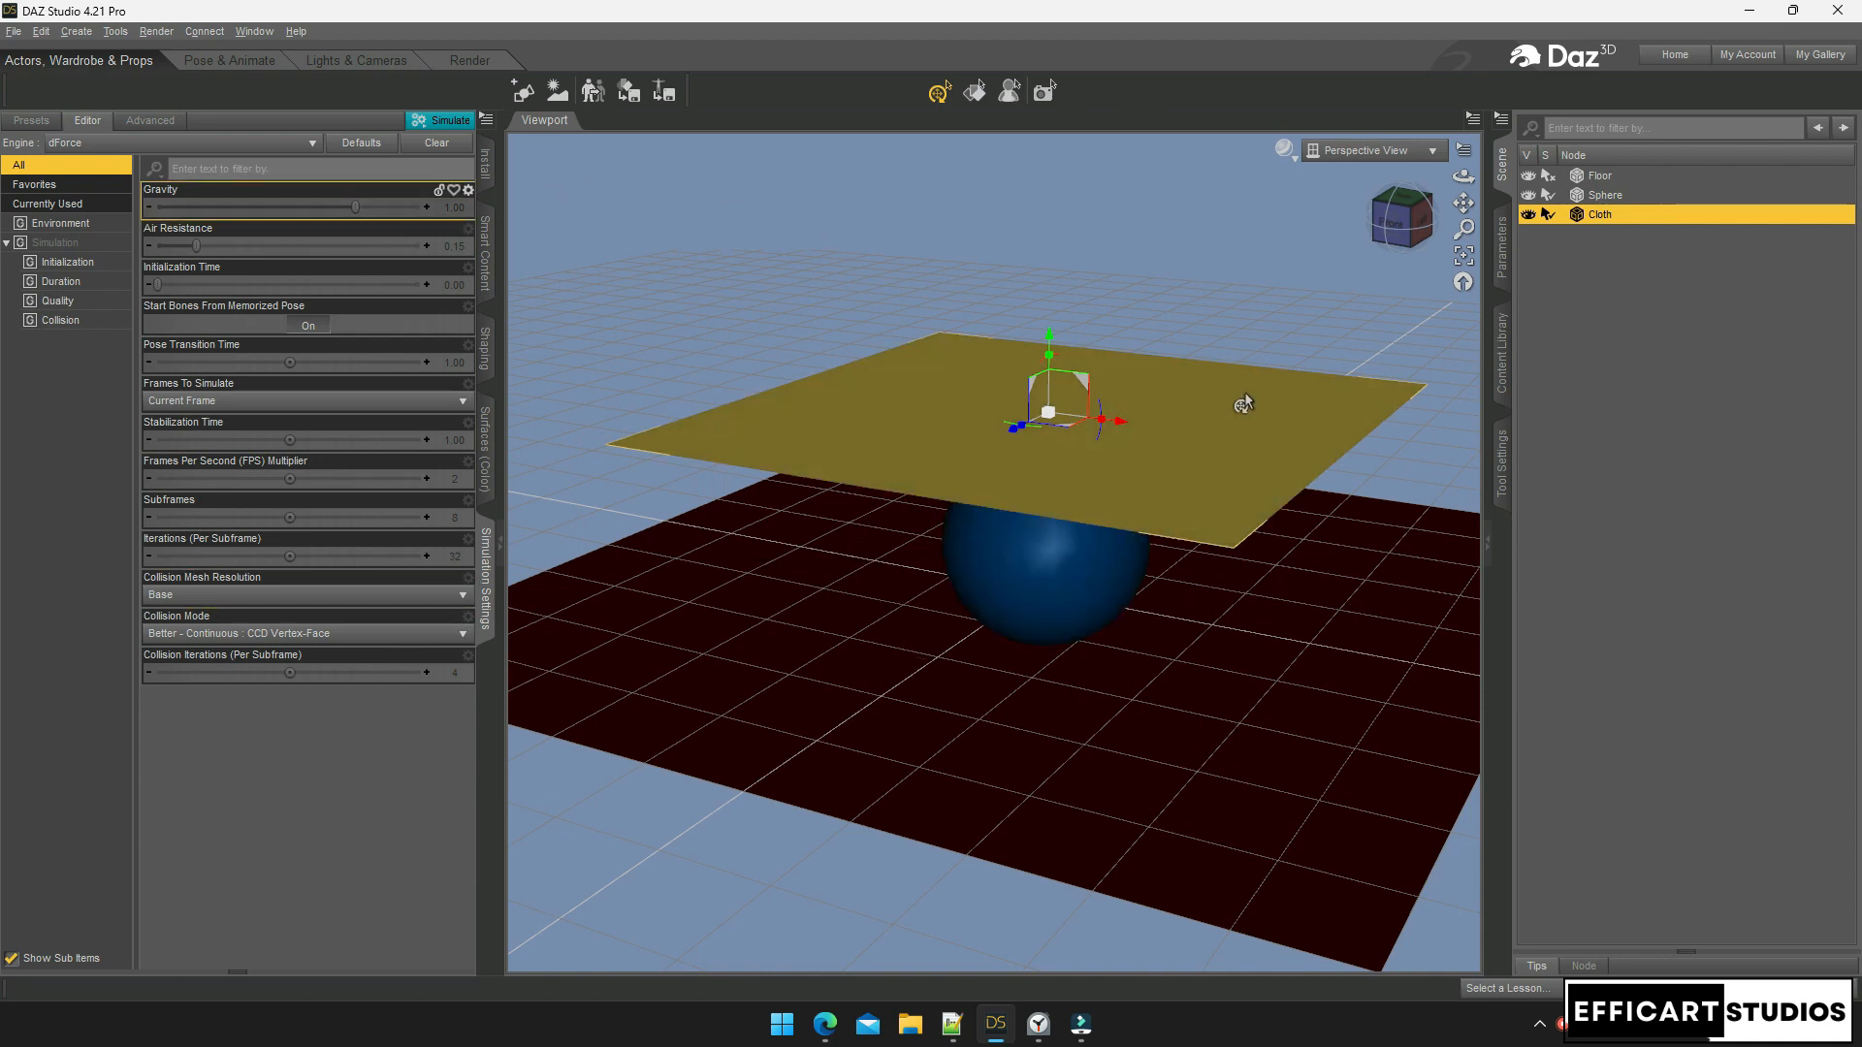
{"action": "left_click", "coordinate": [487, 119]}
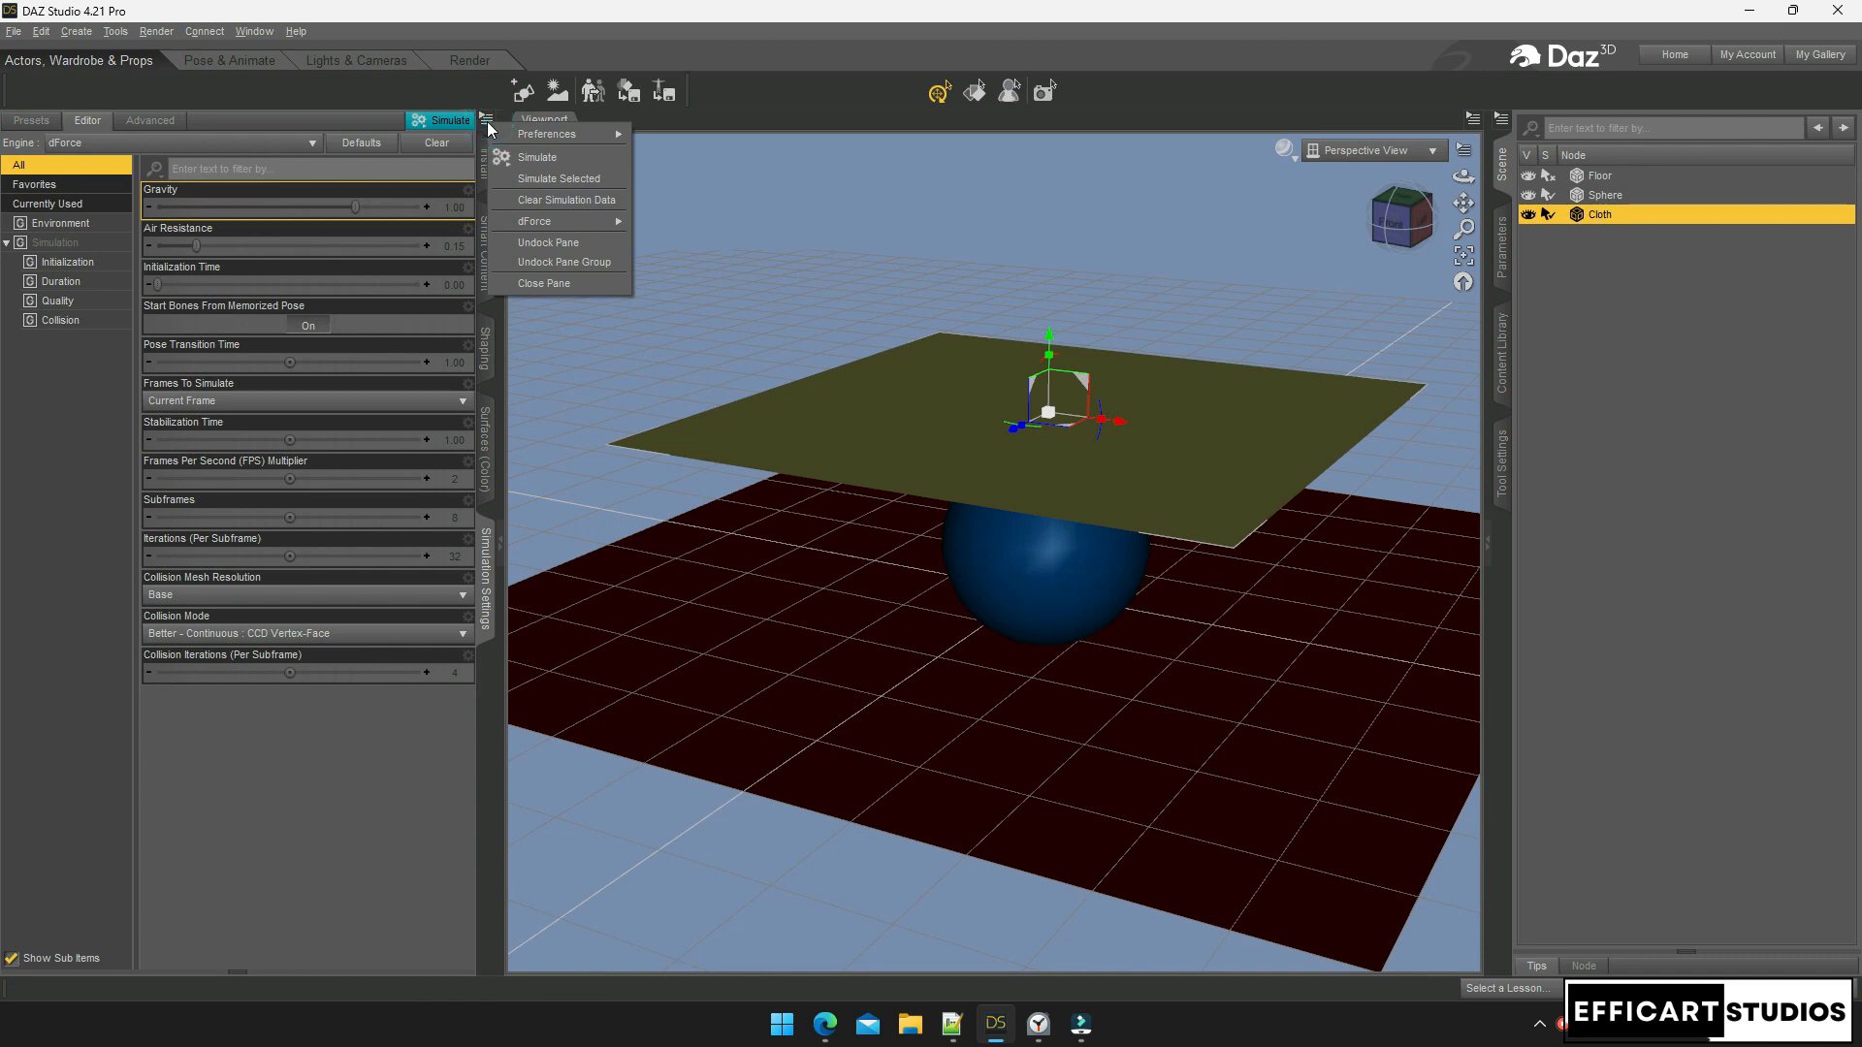
{"action": "mouse_move", "coordinate": [549, 228]}
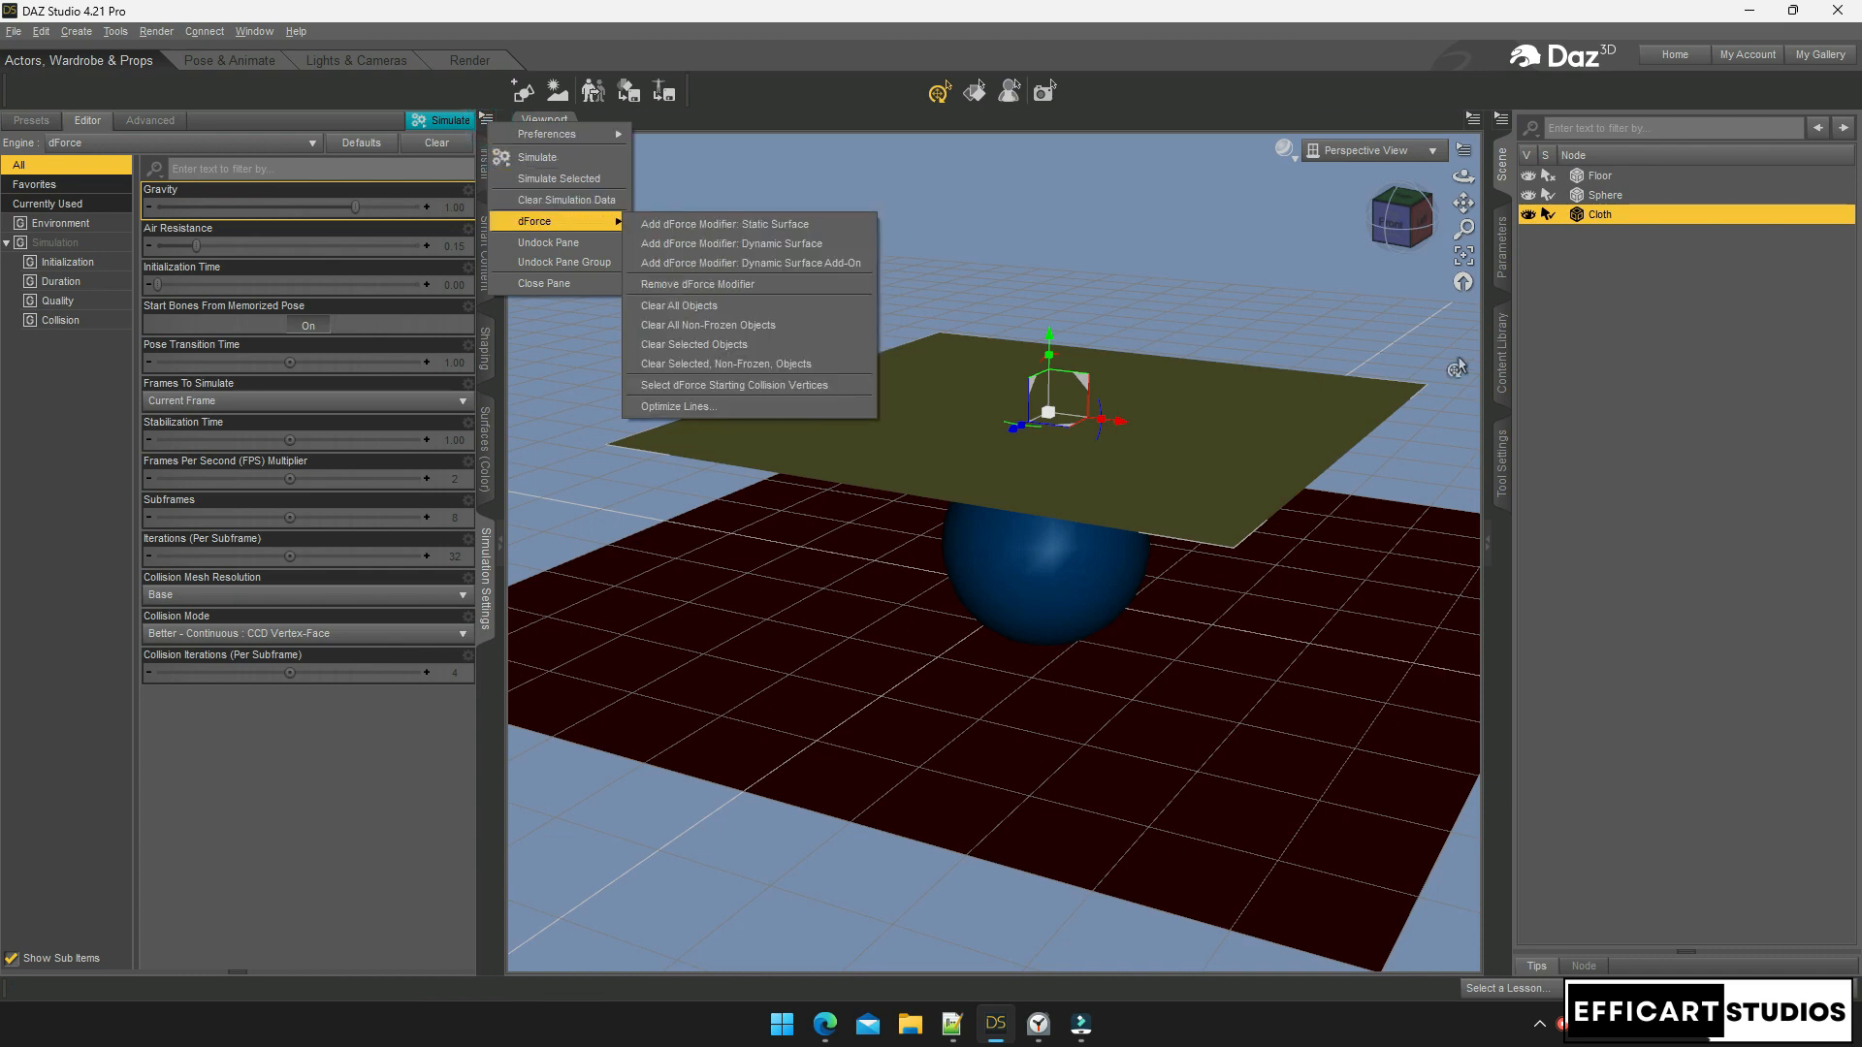
{"action": "left_click", "coordinate": [1783, 586]}
{"action": "left_click", "coordinate": [1783, 586]}
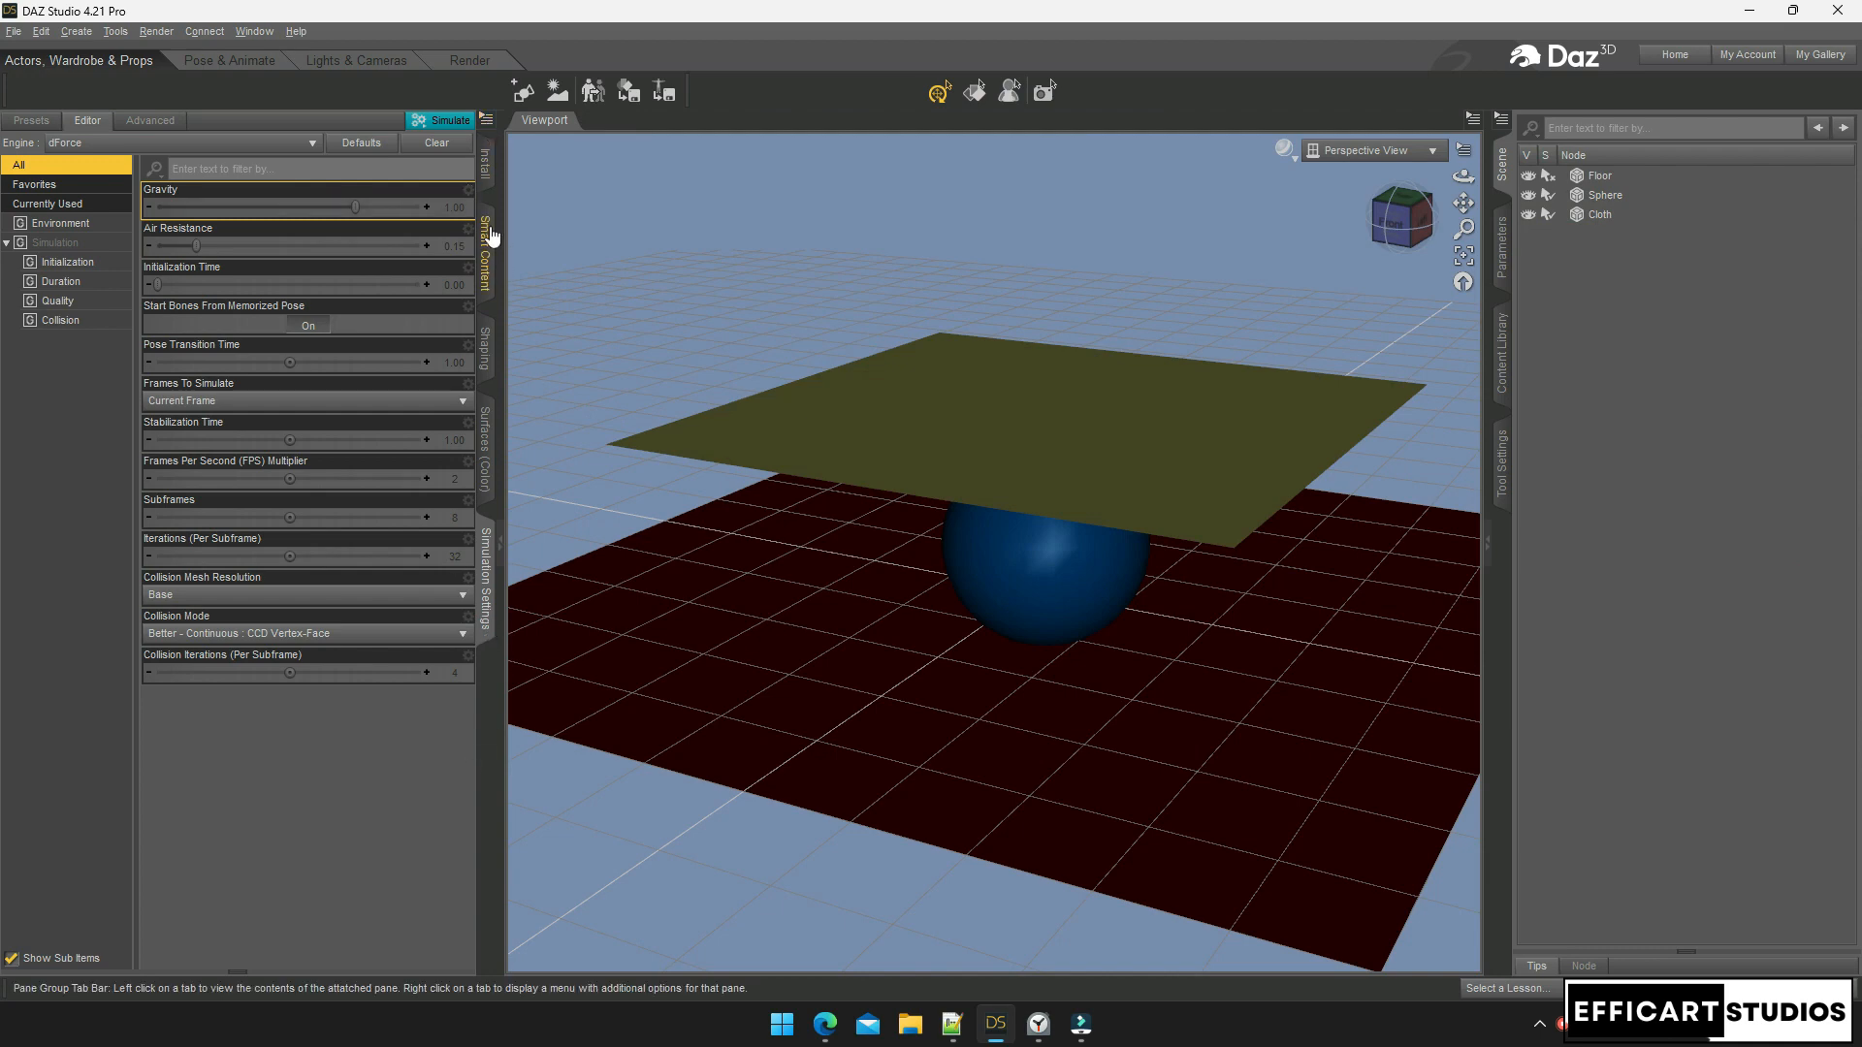
Select Cloth and apply the dForce Dynamic Surface modifier to it
{"action": "left_click", "coordinate": [488, 124]}
{"action": "mouse_move", "coordinate": [563, 219]}
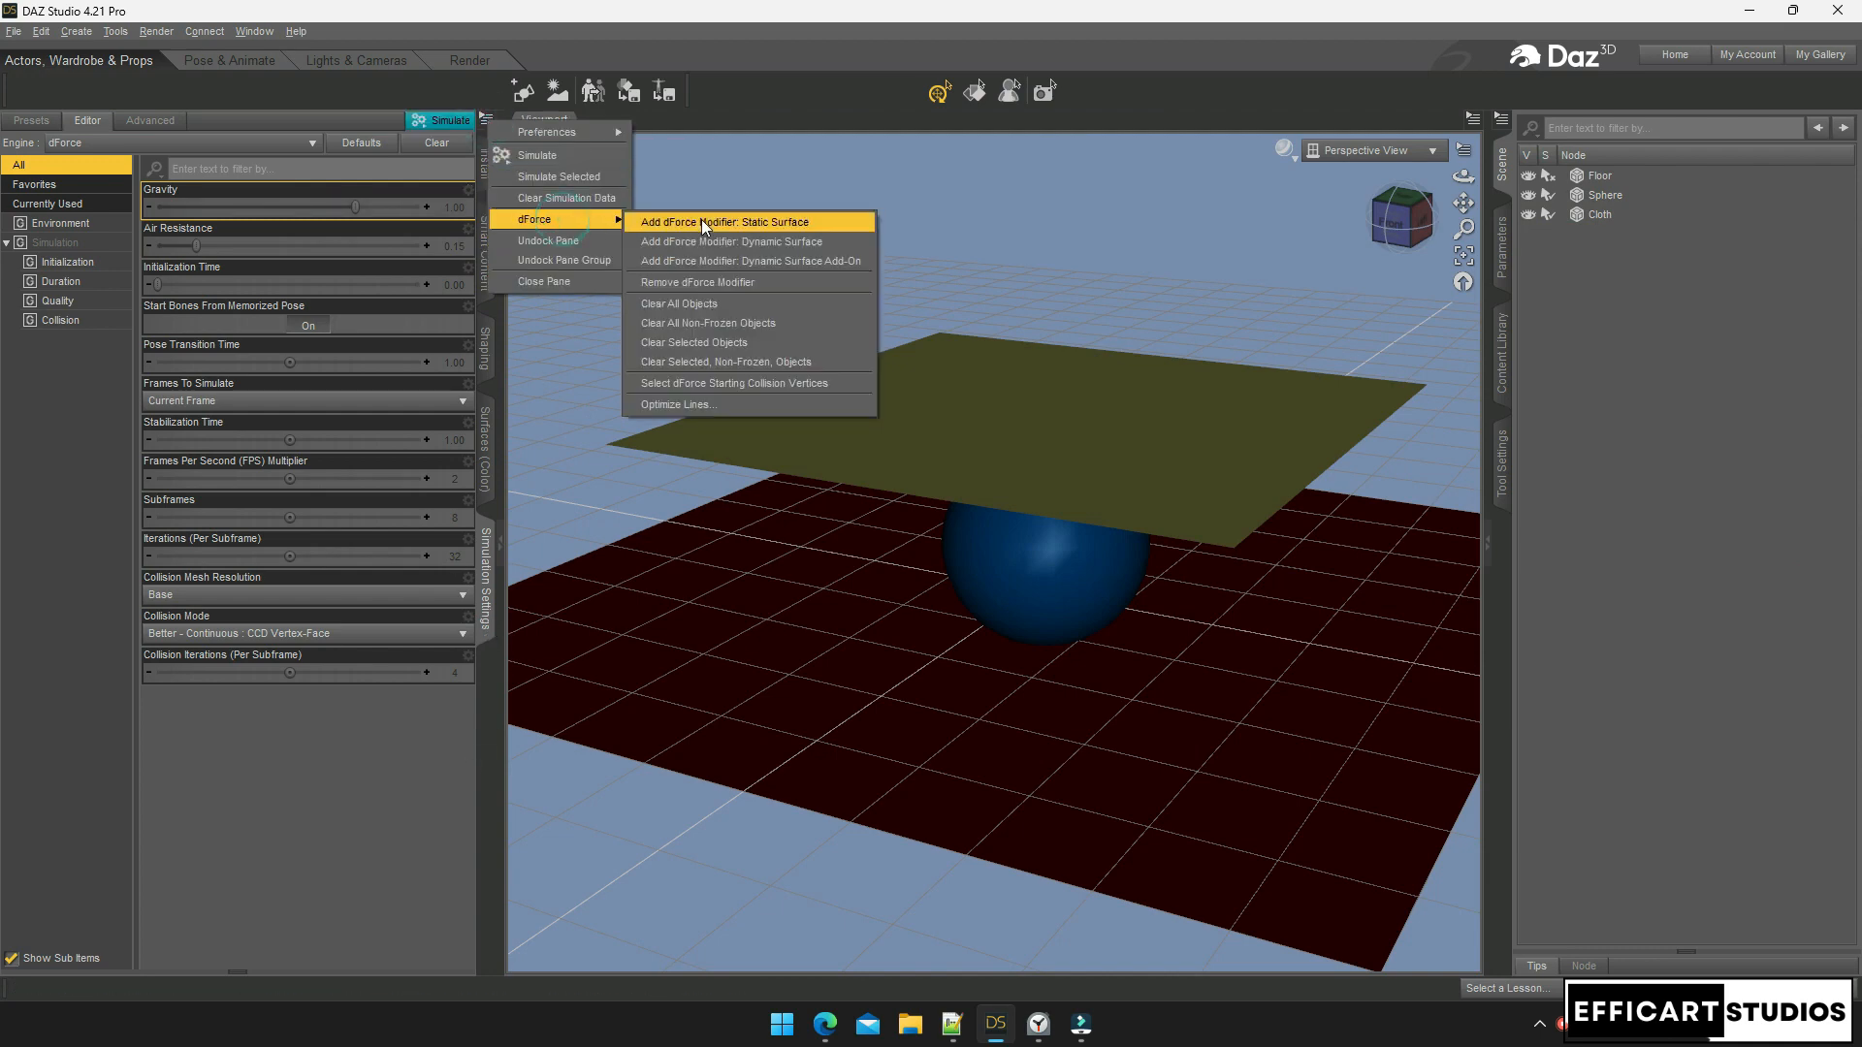
{"action": "left_click", "coordinate": [764, 244]}
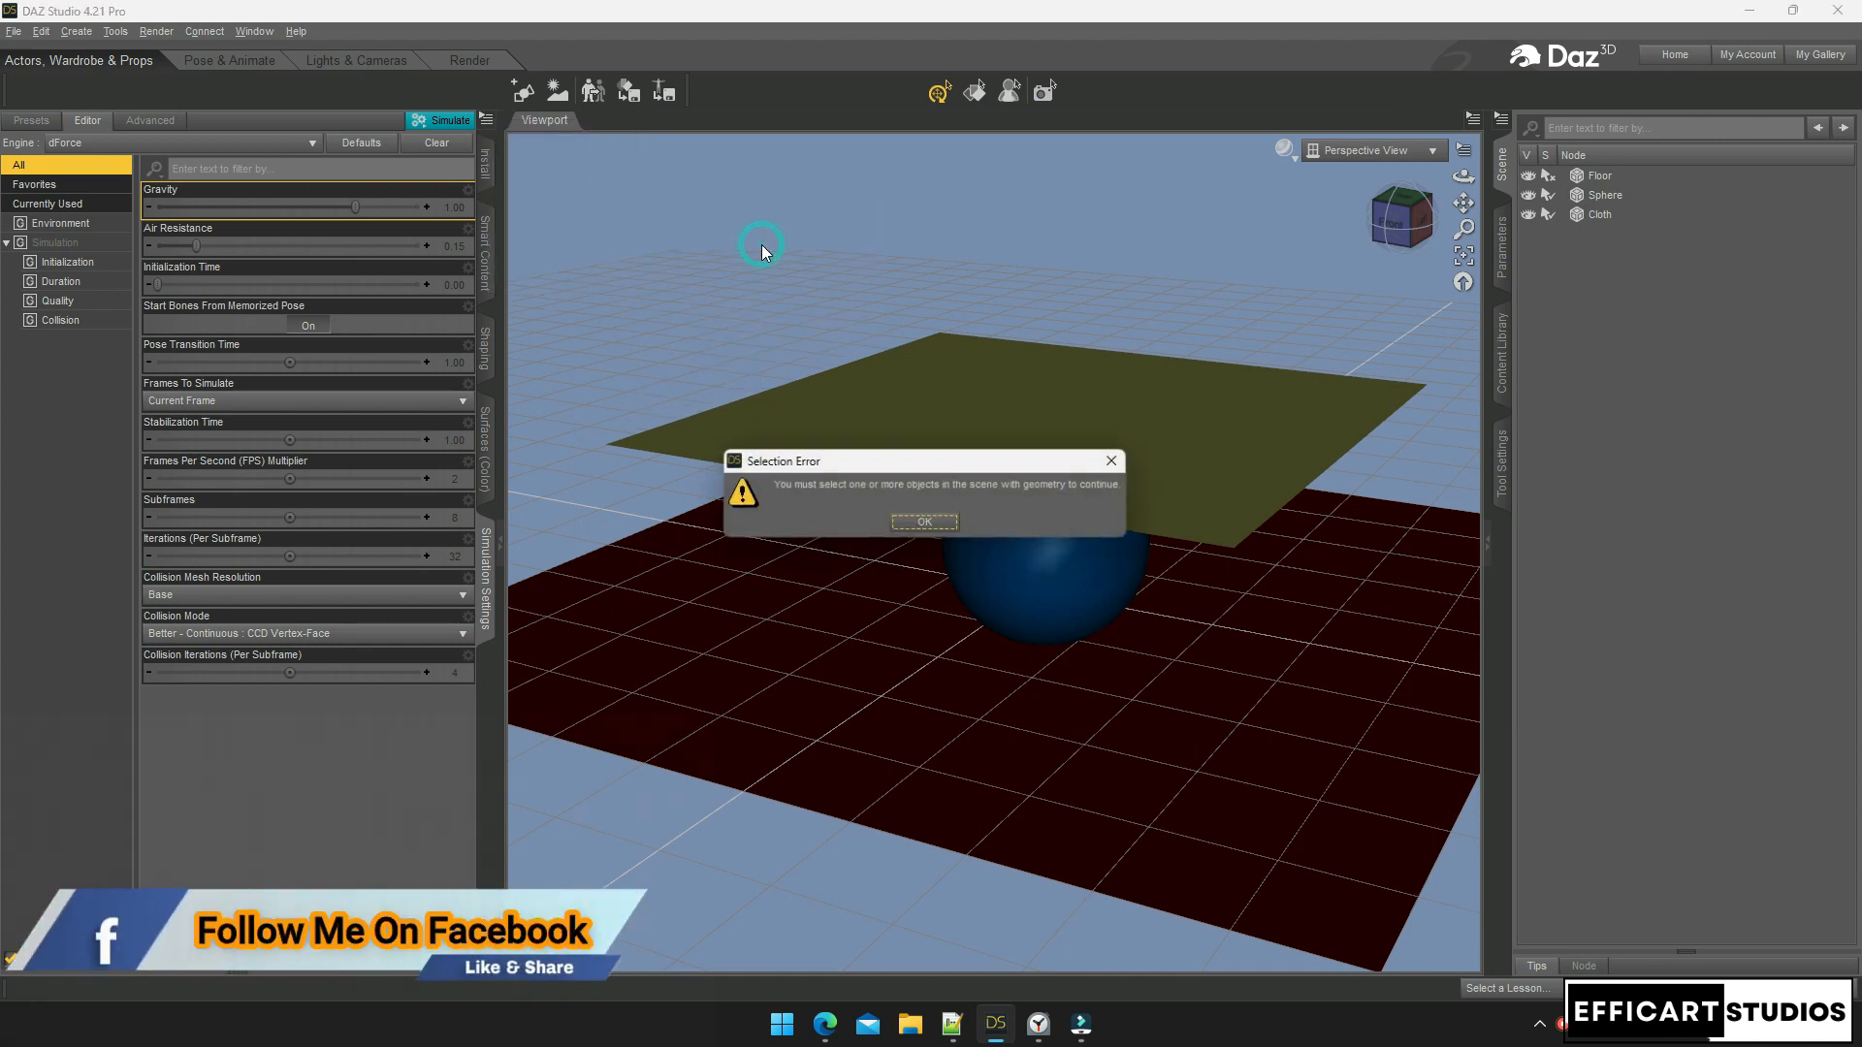
{"action": "left_click", "coordinate": [925, 522]}
{"action": "left_click", "coordinate": [1600, 216]}
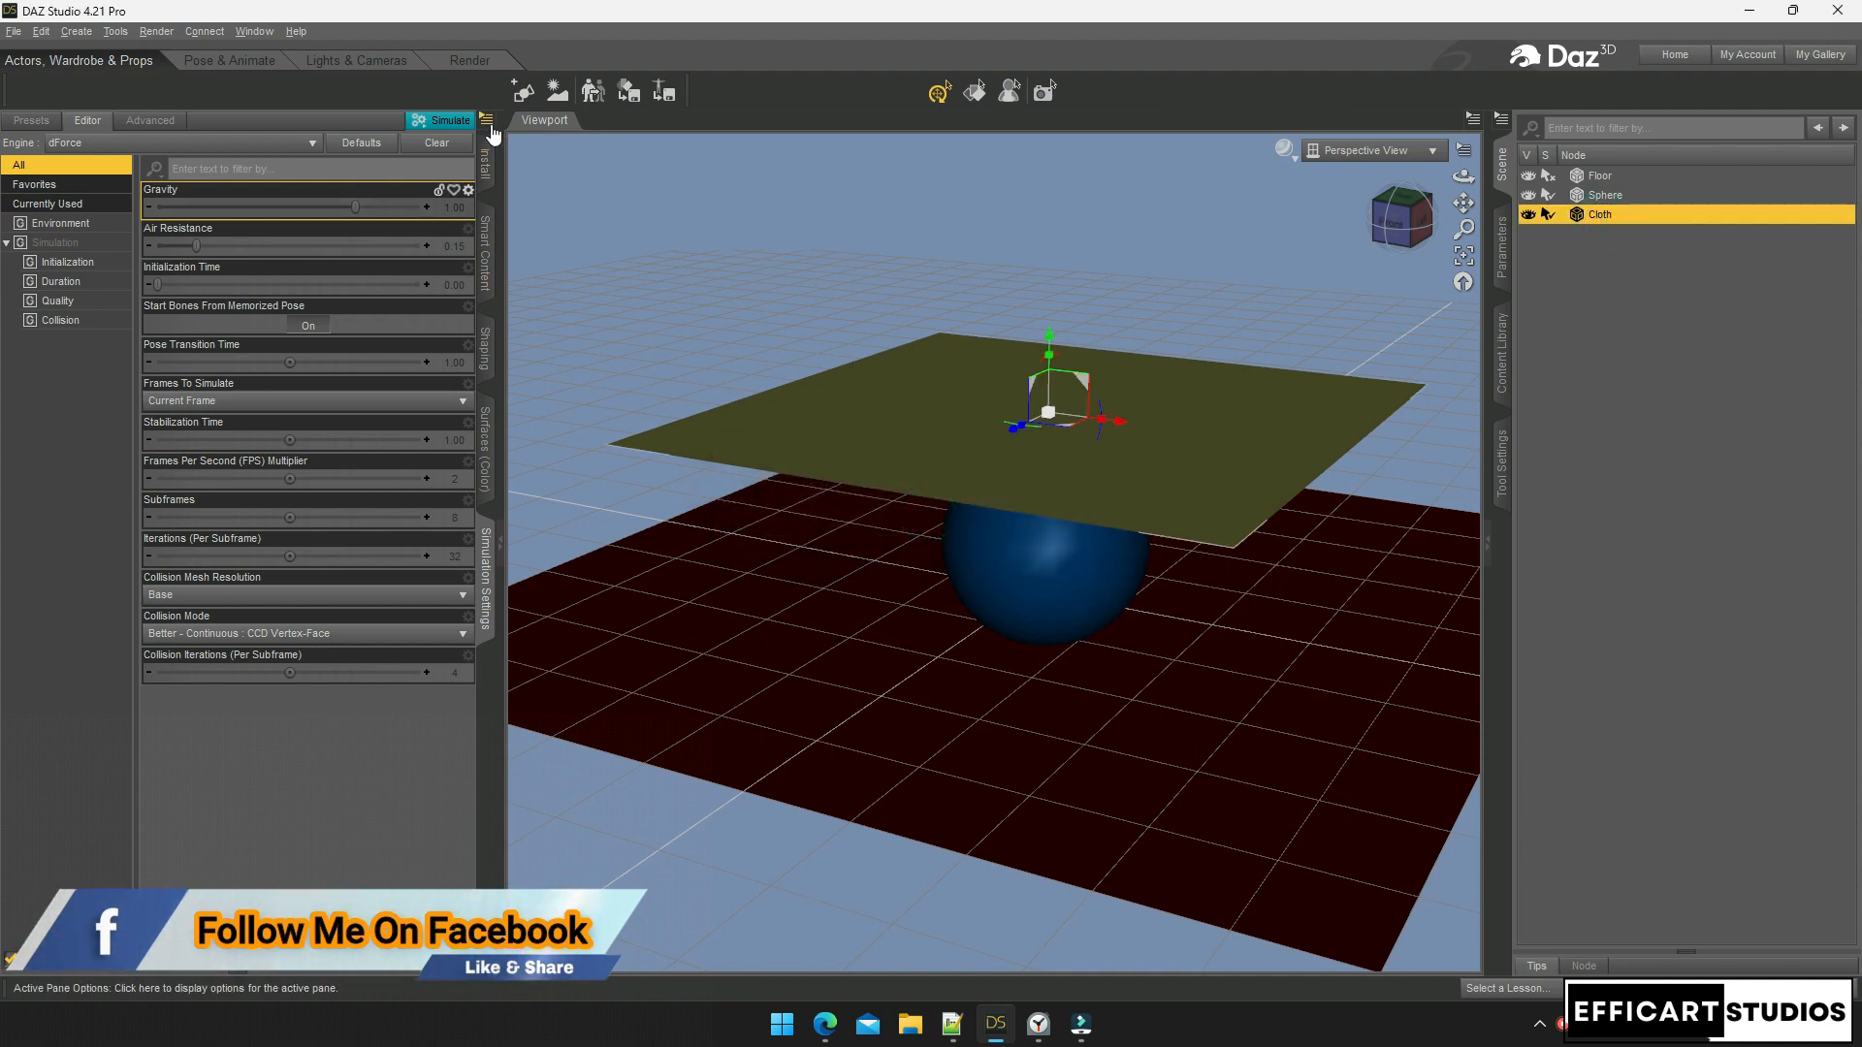
{"action": "left_click", "coordinate": [485, 120]}
{"action": "mouse_move", "coordinate": [536, 231]}
{"action": "left_click", "coordinate": [736, 246]}
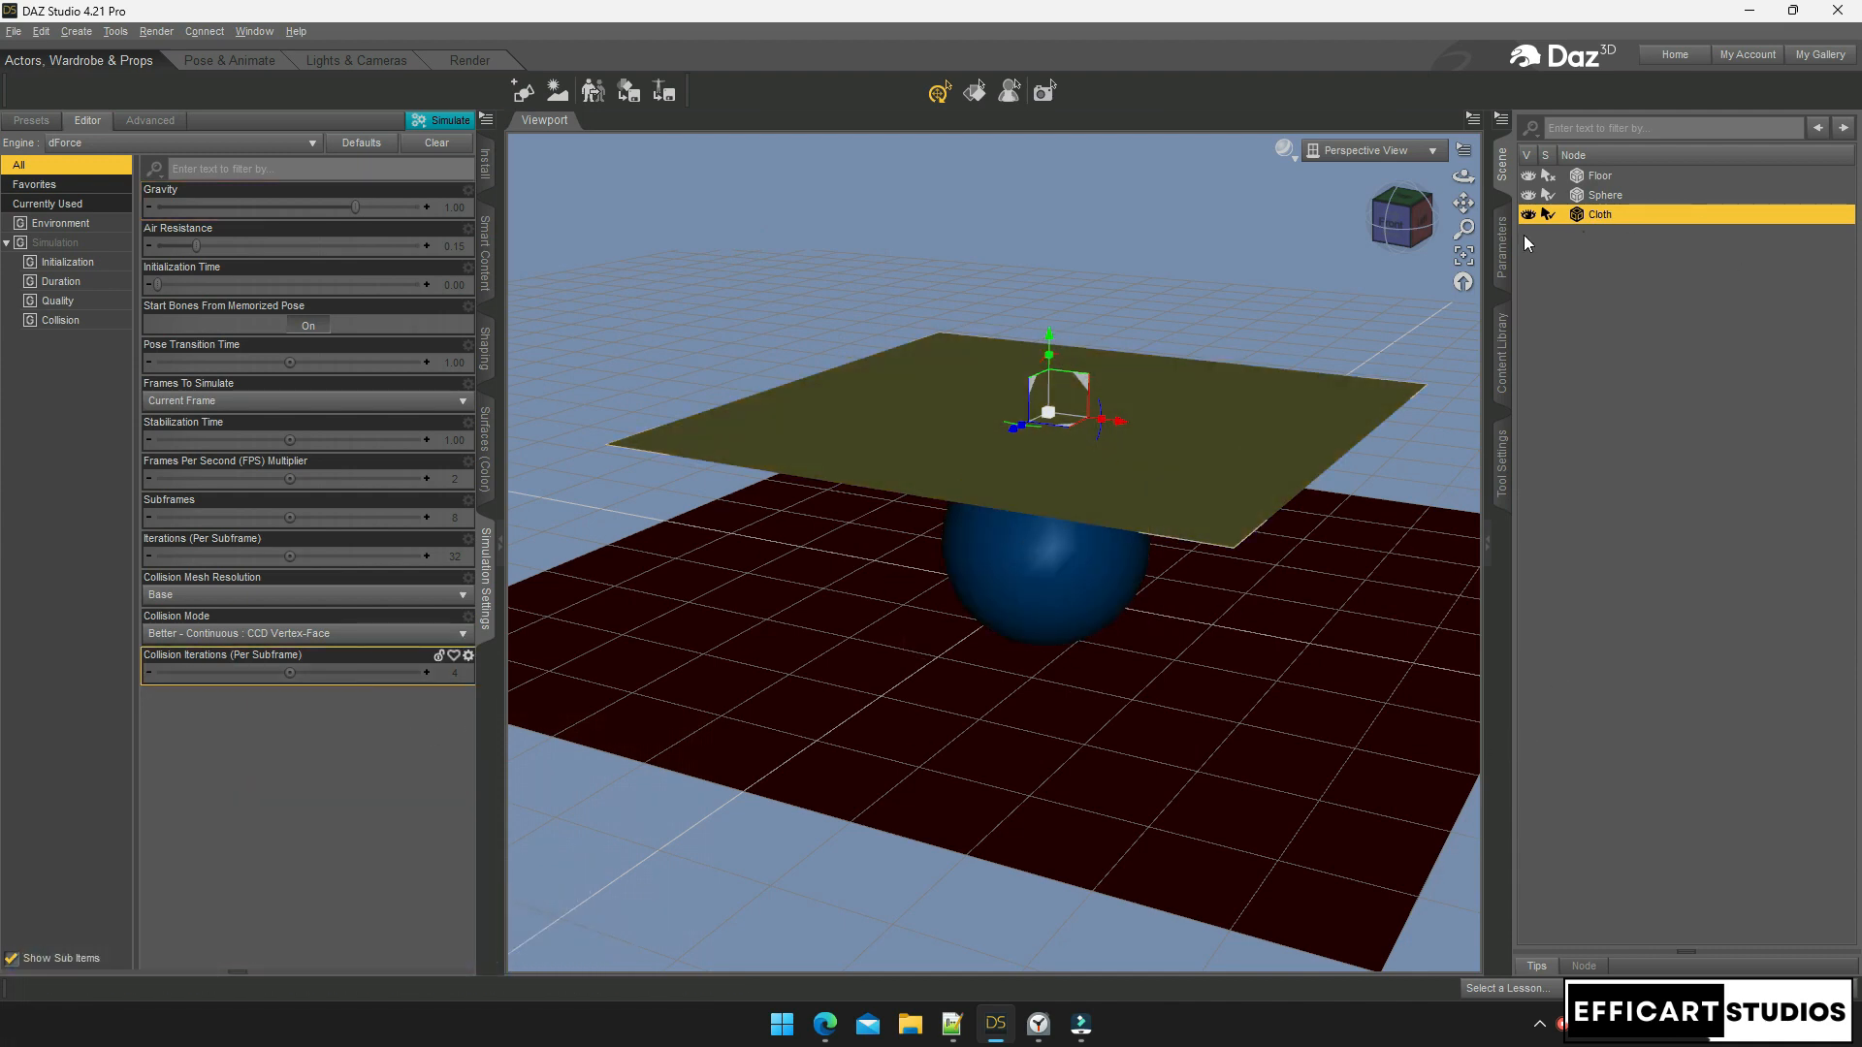
{"action": "left_click", "coordinate": [1501, 248]}
{"action": "left_click", "coordinate": [1586, 361]}
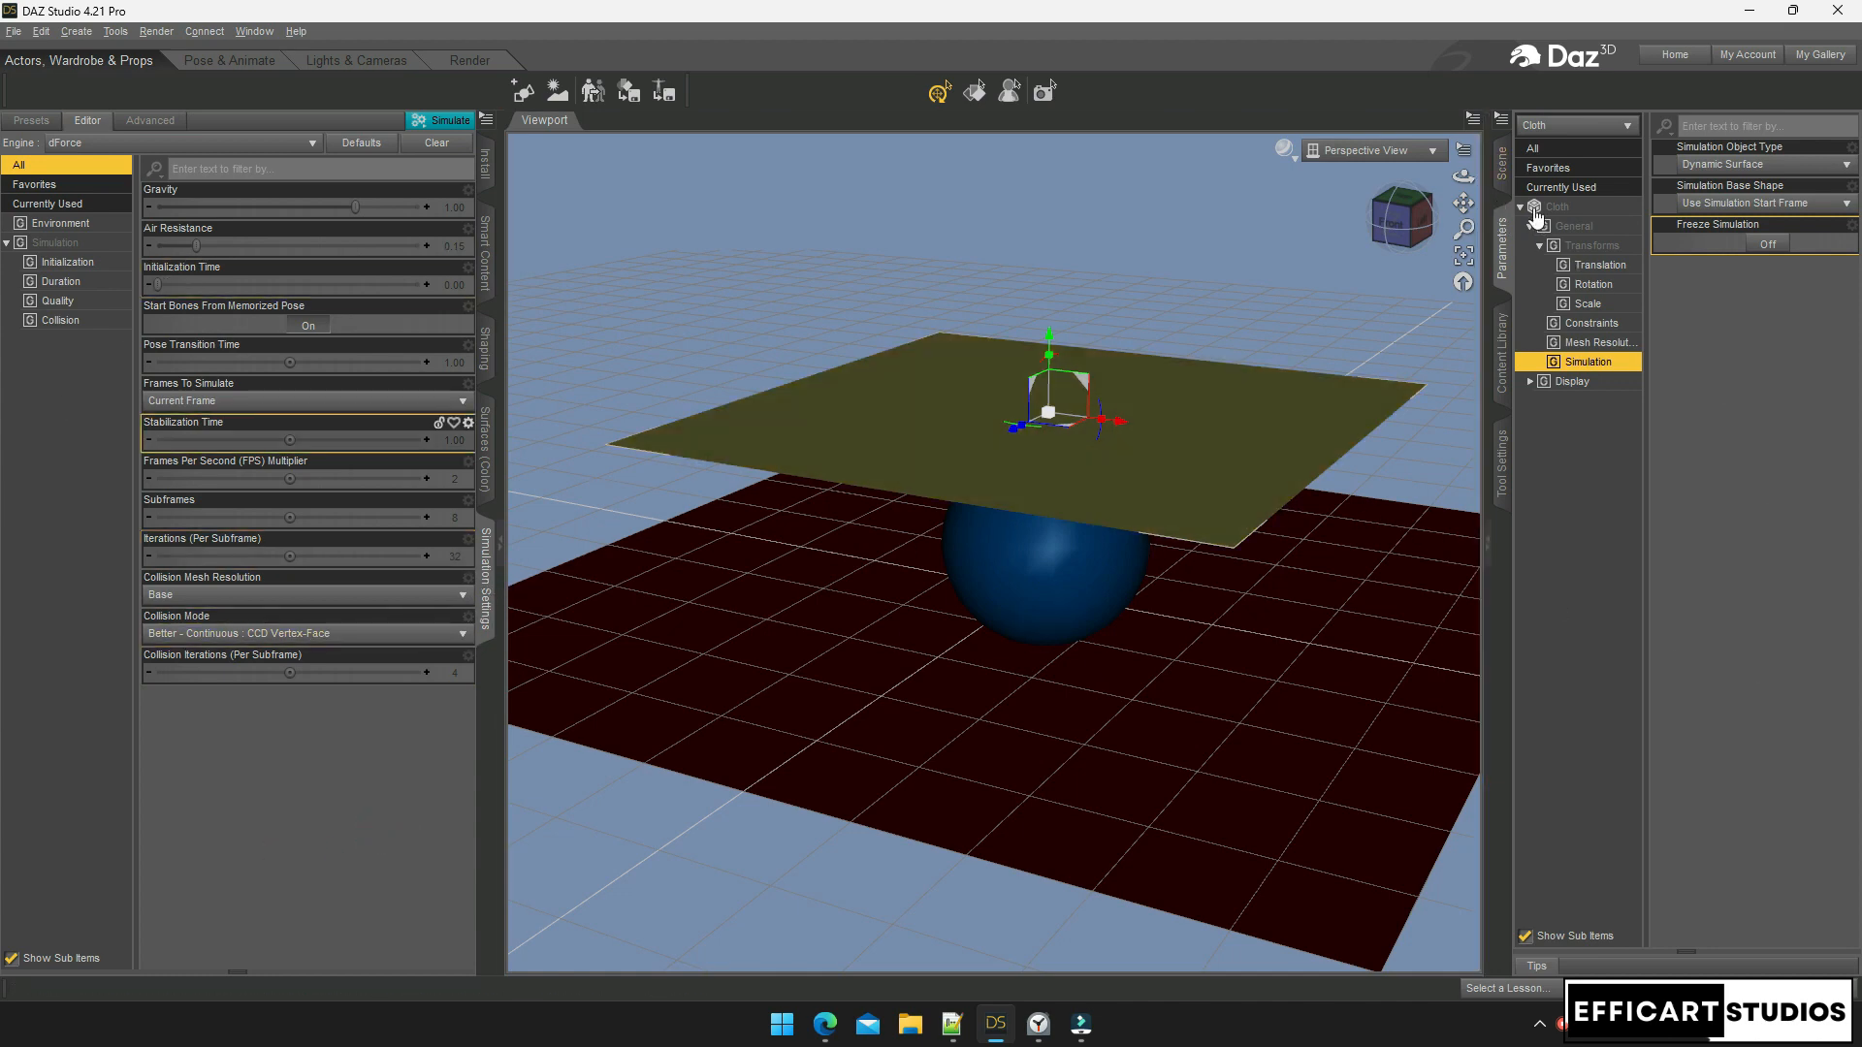
{"action": "left_click", "coordinate": [1501, 165]}
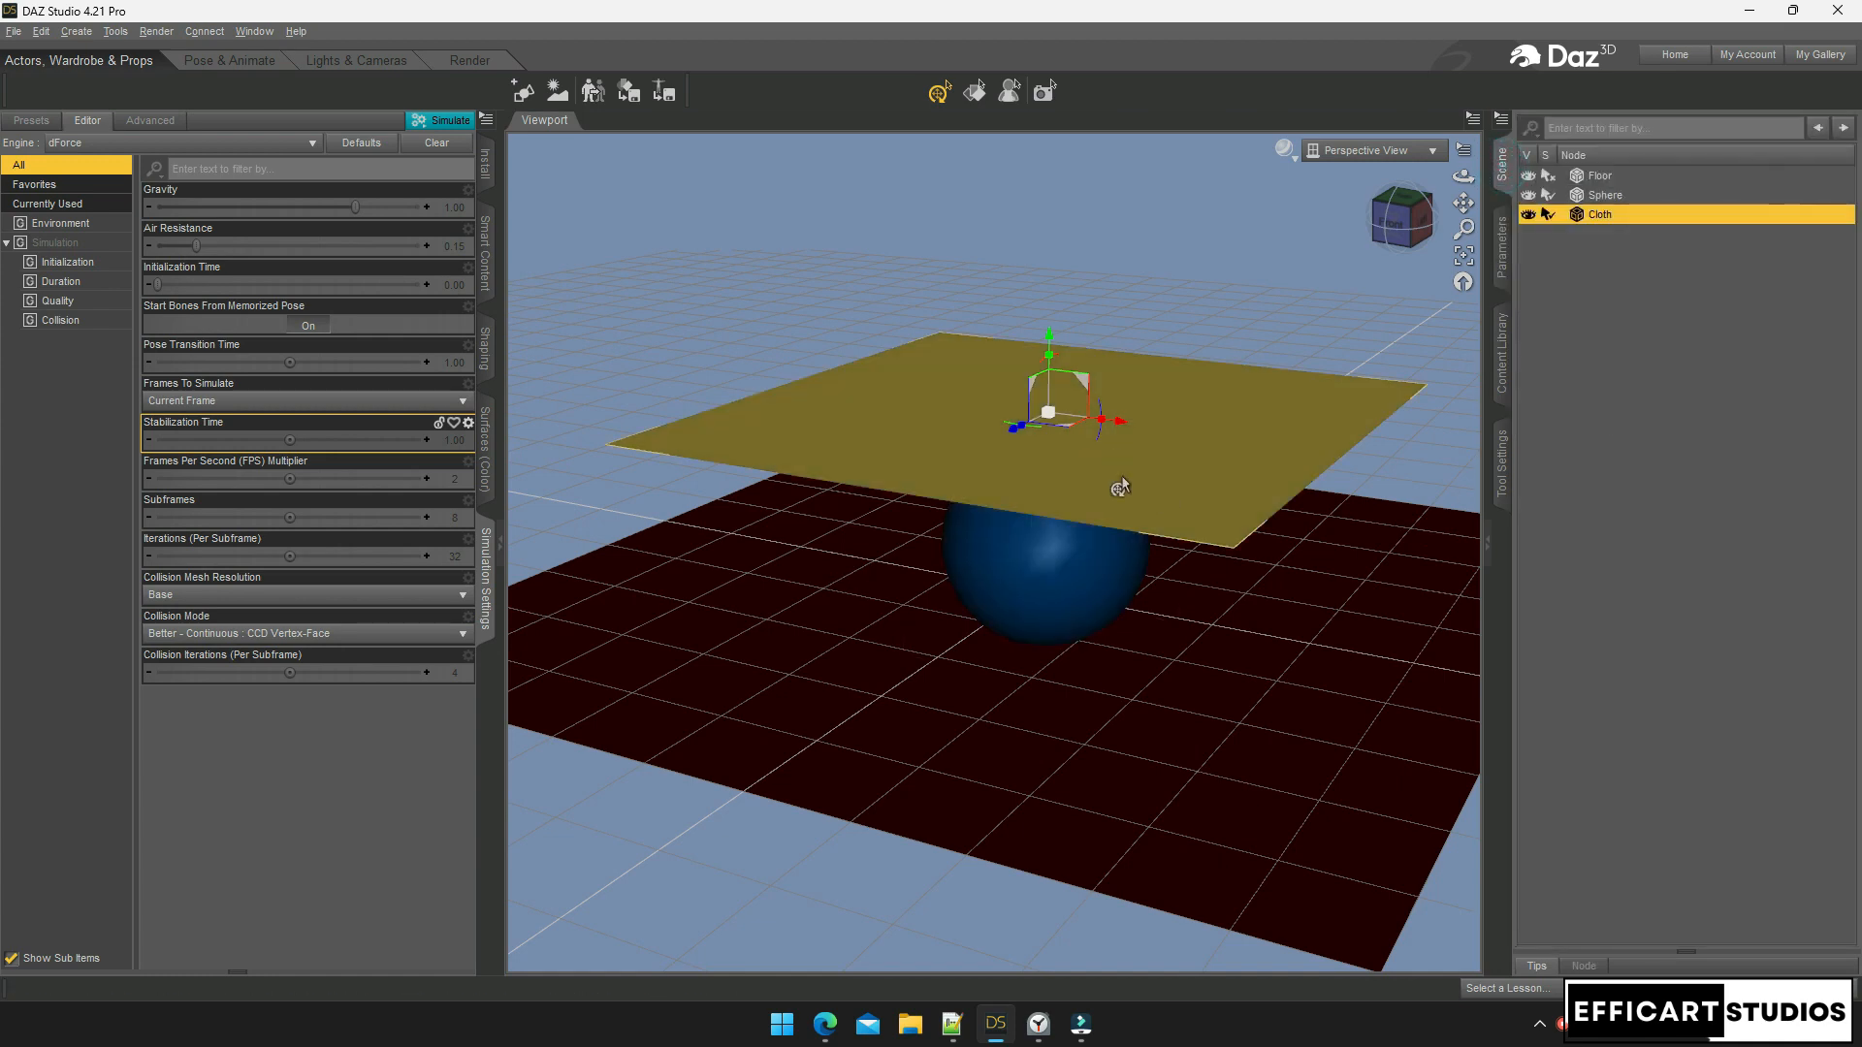
Reset dForce Gravity to its default 1.00 in the Environment settings
{"action": "left_click", "coordinate": [48, 244]}
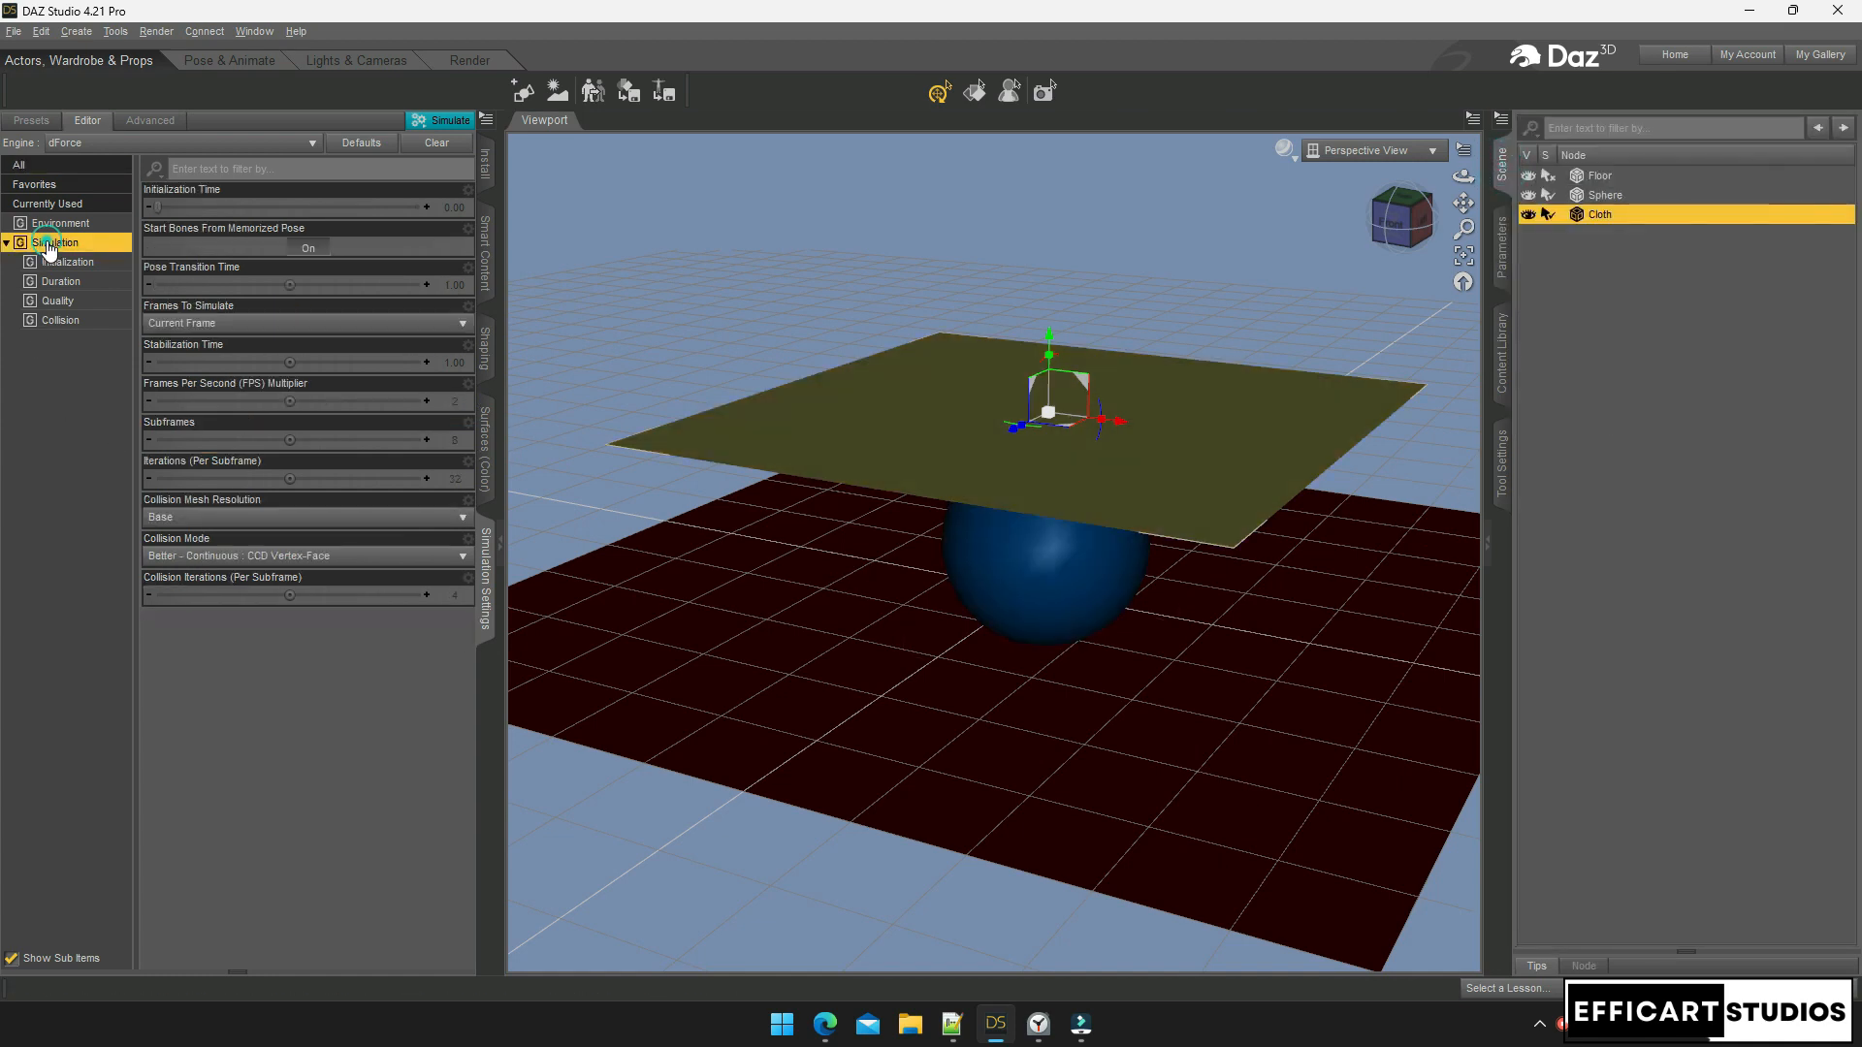
{"action": "left_click", "coordinate": [60, 263]}
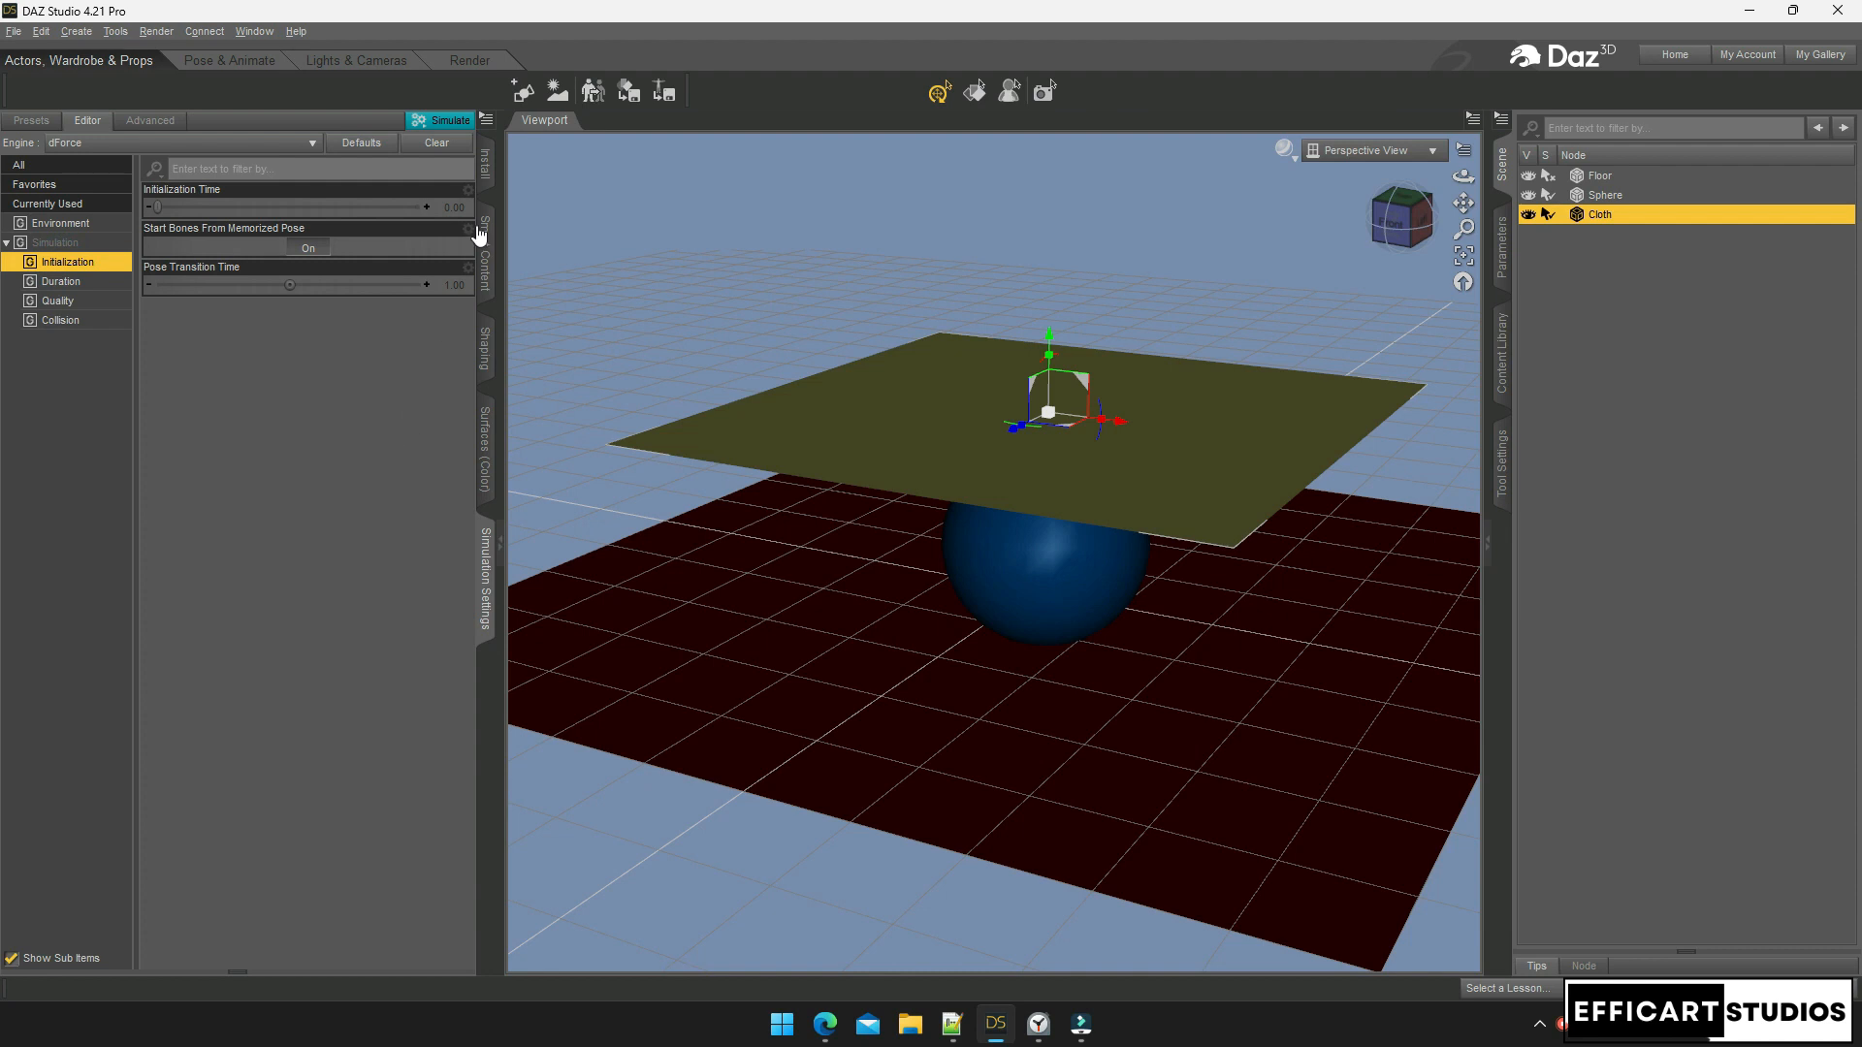
{"action": "left_click", "coordinate": [67, 232]}
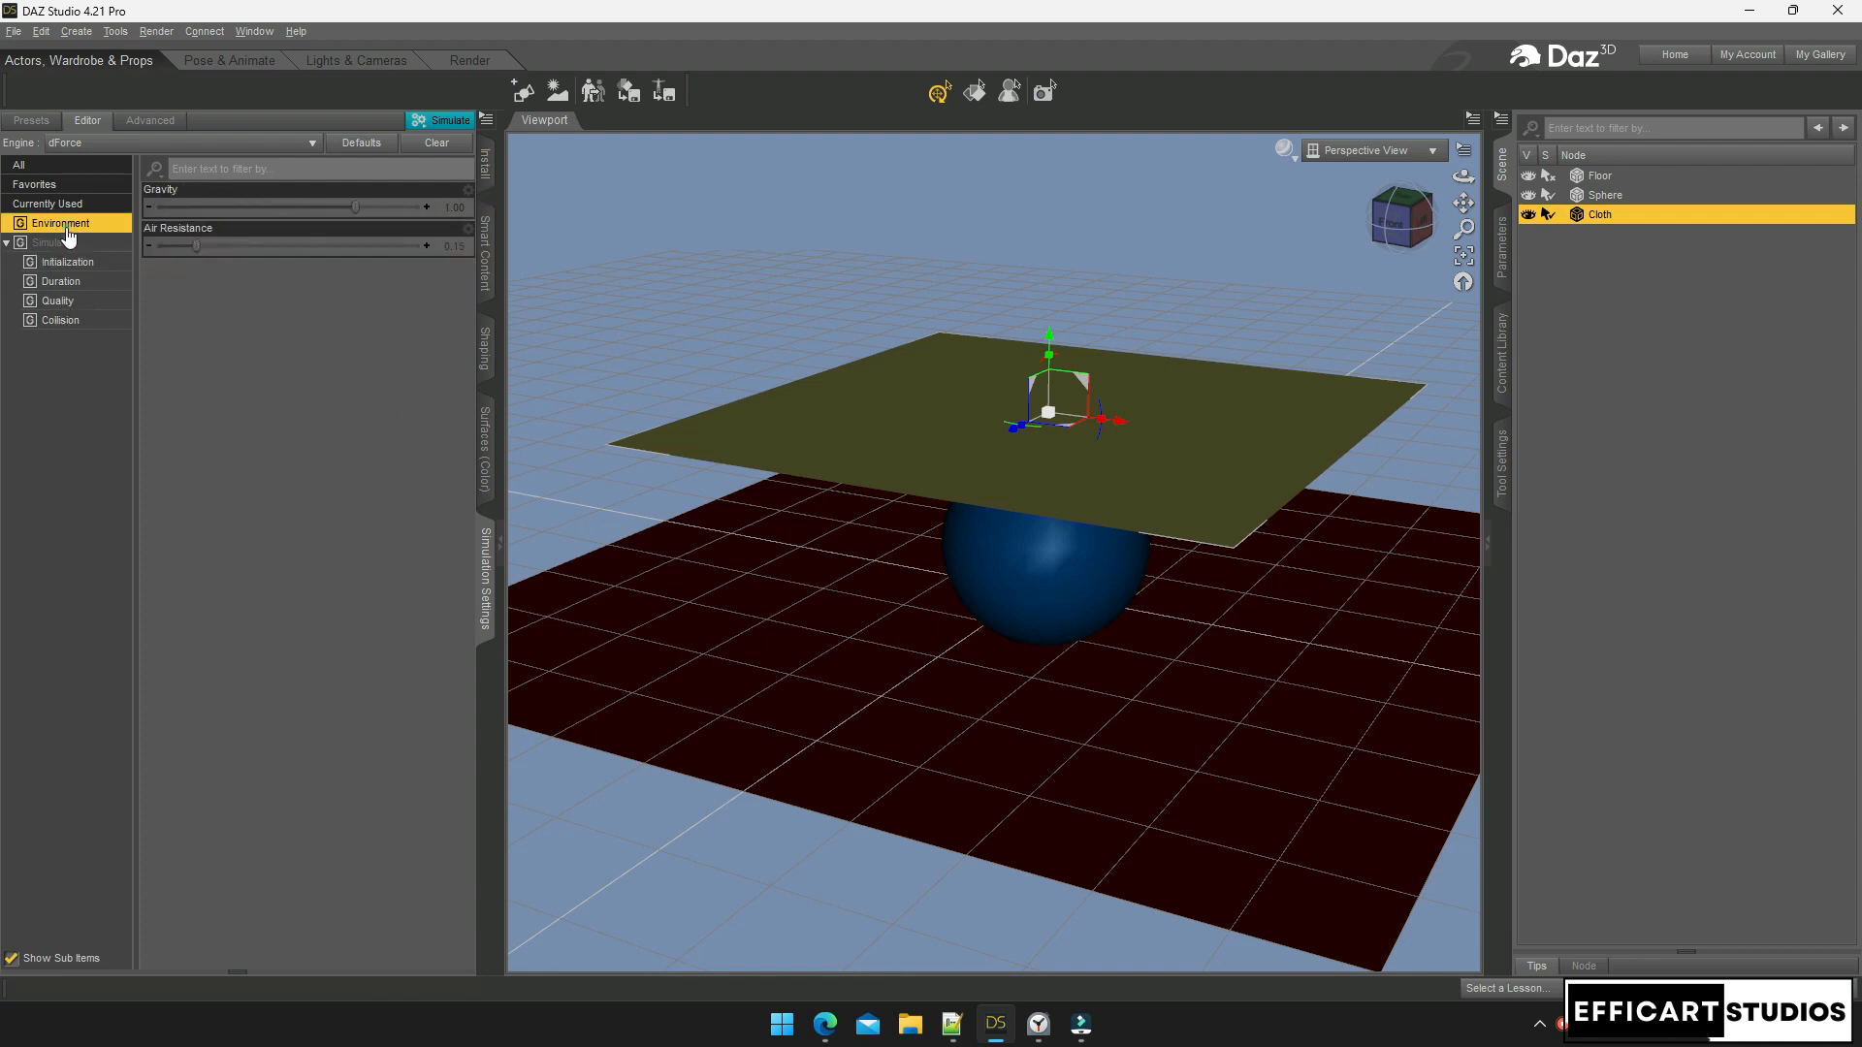
{"action": "left_click", "coordinate": [464, 196]}
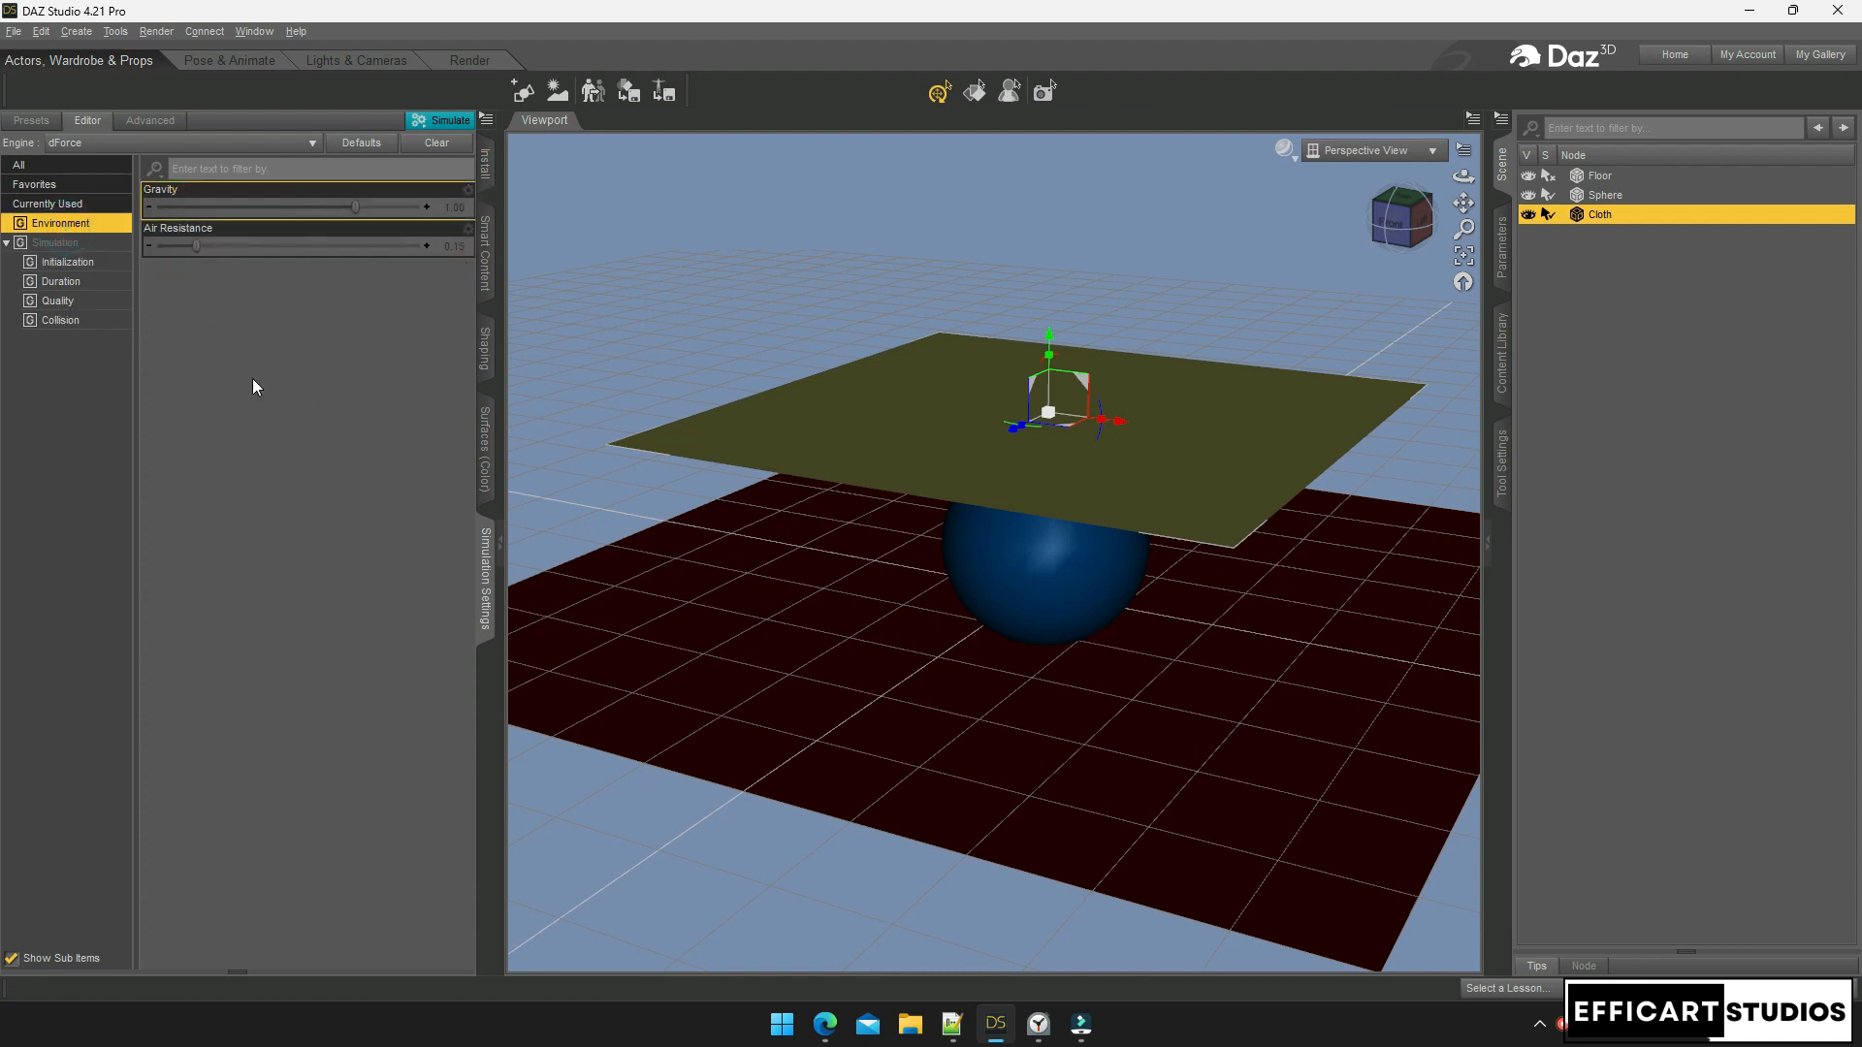
{"action": "left_click", "coordinate": [468, 189]}
{"action": "left_click", "coordinate": [506, 291]}
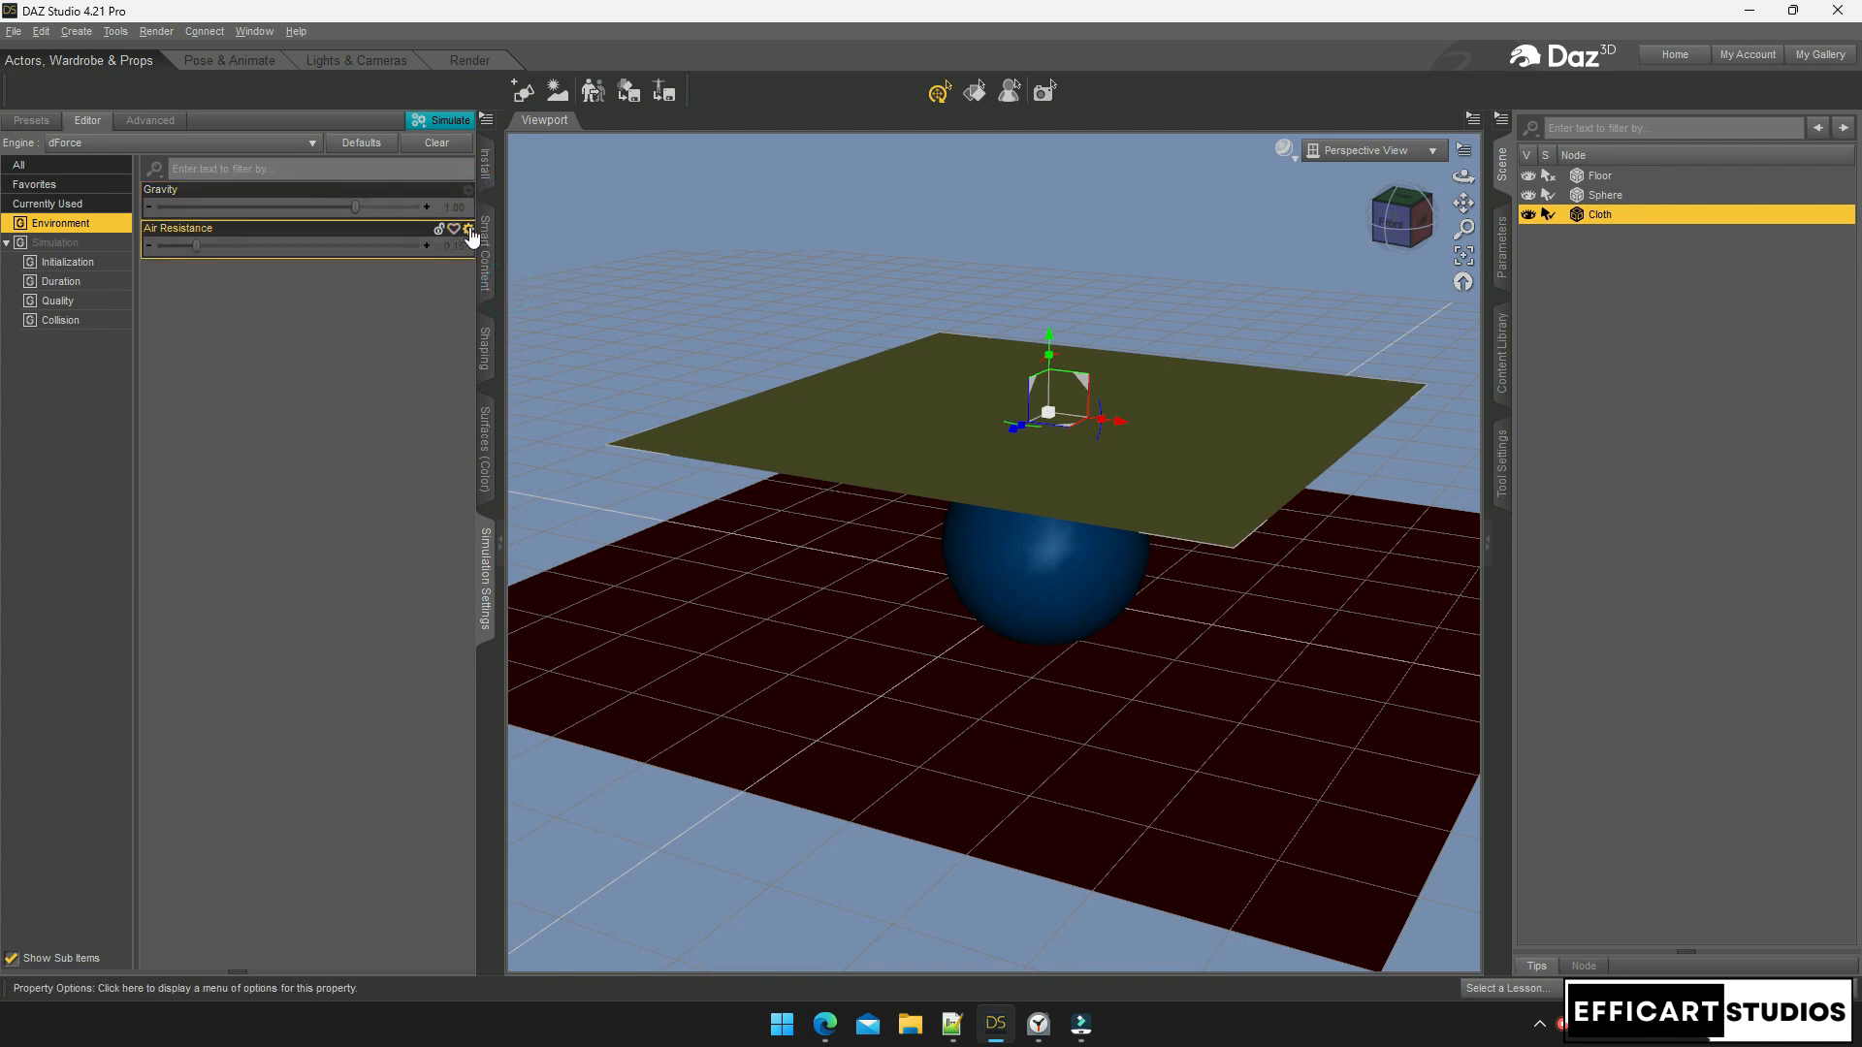
Reset Air Resistance to 0.15 and nudge the cloth slightly along X
{"action": "left_click", "coordinate": [468, 230]}
{"action": "left_click", "coordinate": [506, 332]}
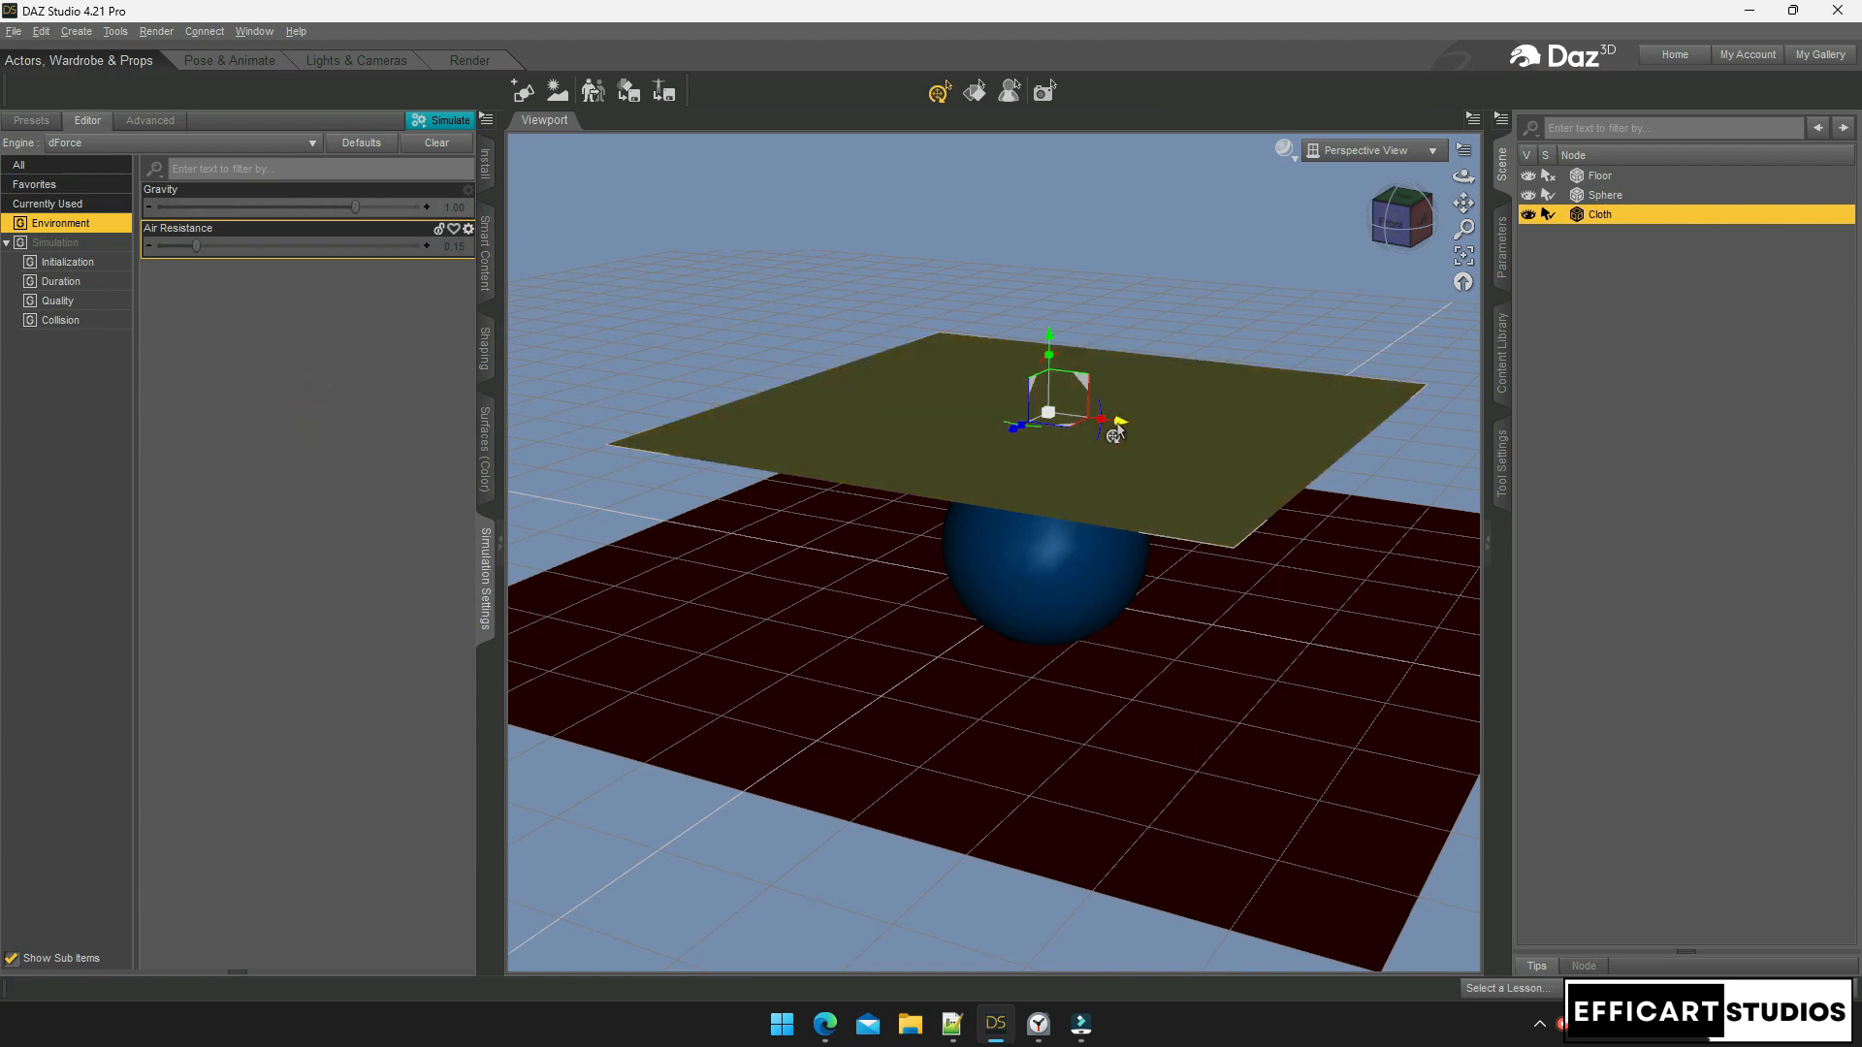
{"action": "left_click_drag", "start_coordinate": [1117, 427], "coordinate": [1134, 425]}
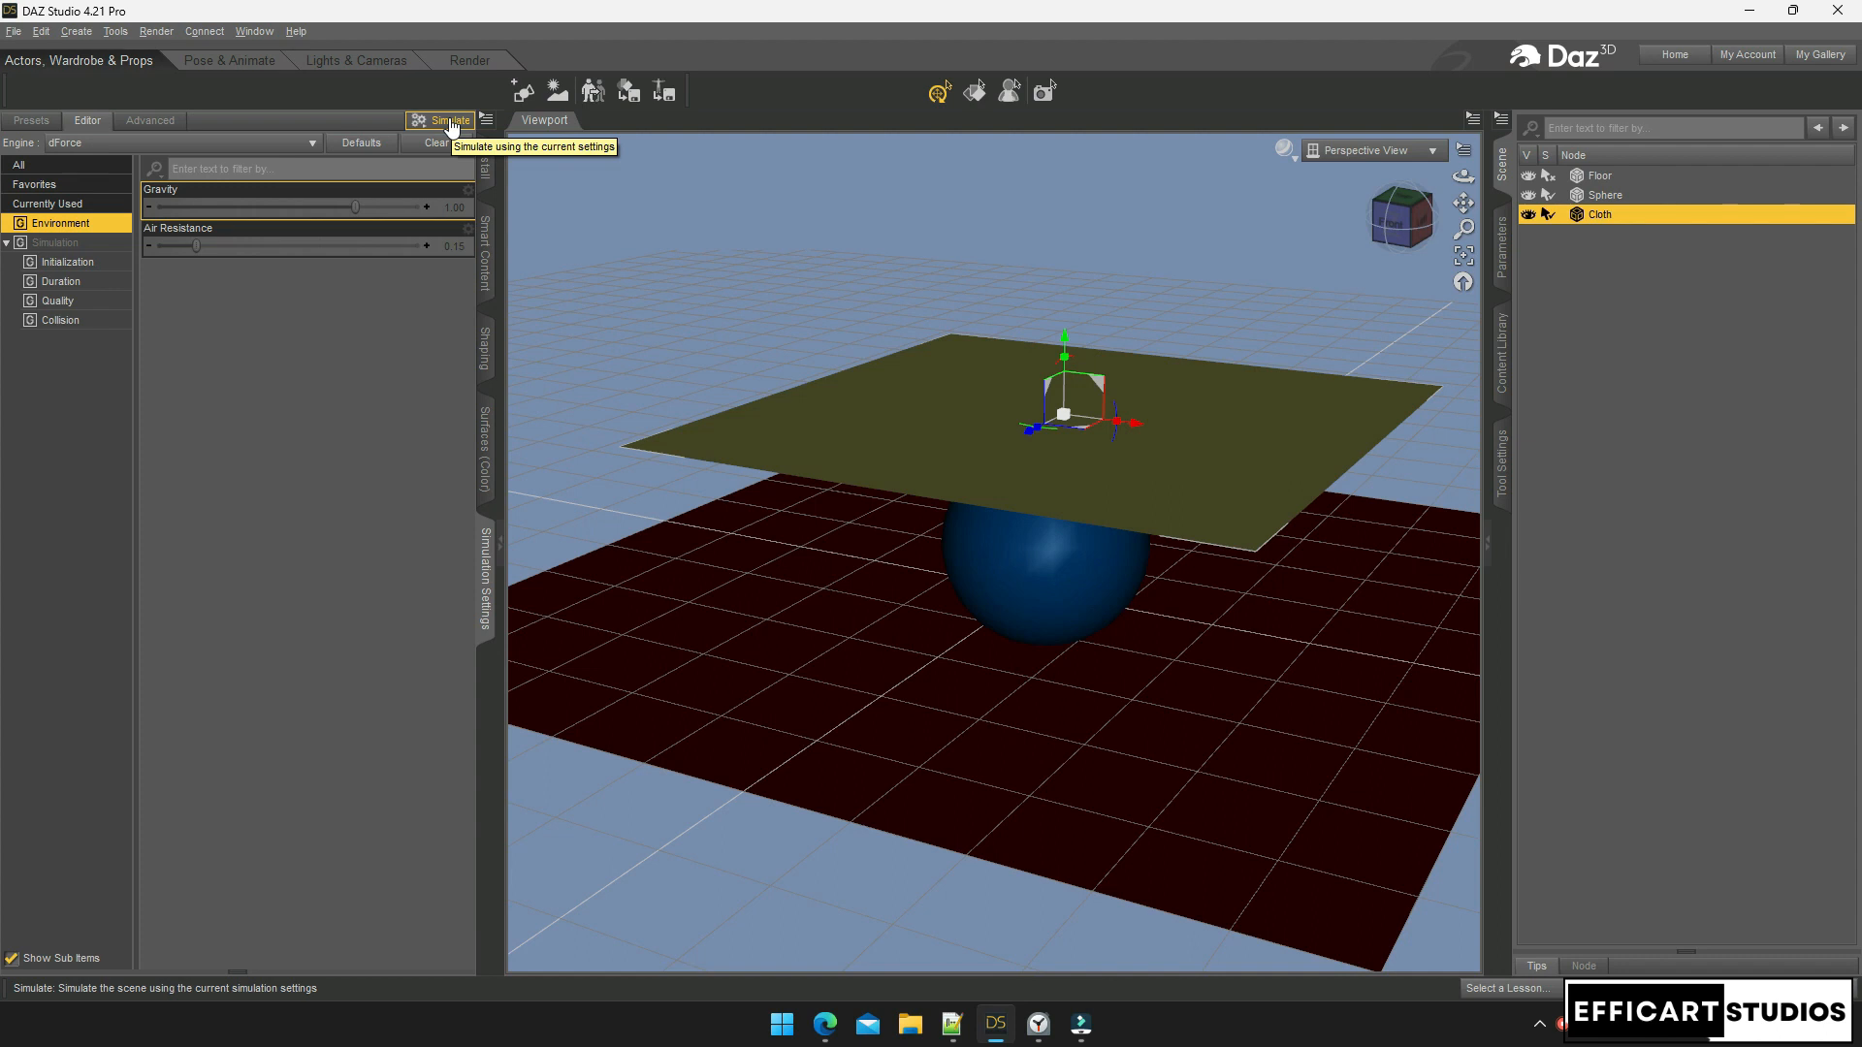
Run the dForce cloth simulation, shift the draped Cloth forward along Z, then clear and re-simulate
{"action": "left_click", "coordinate": [449, 123]}
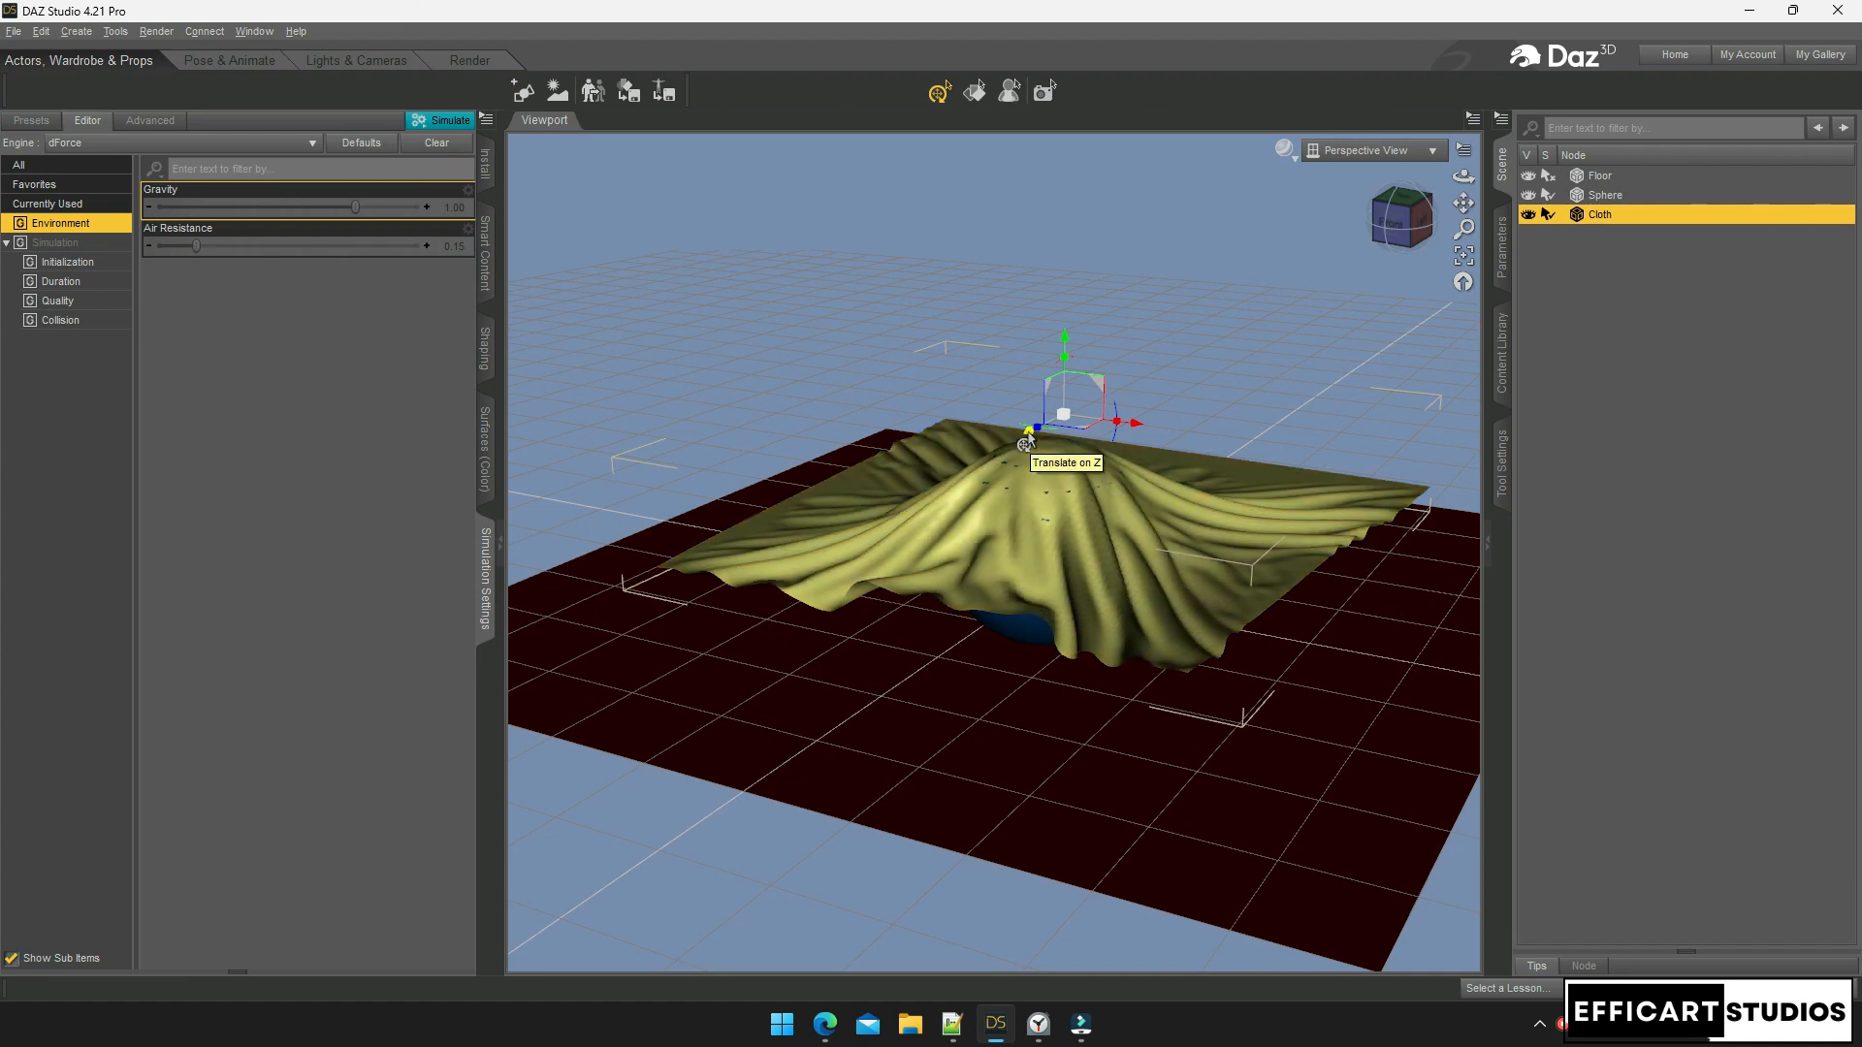
{"action": "left_click_drag", "start_coordinate": [1025, 438], "coordinate": [1301, 674]}
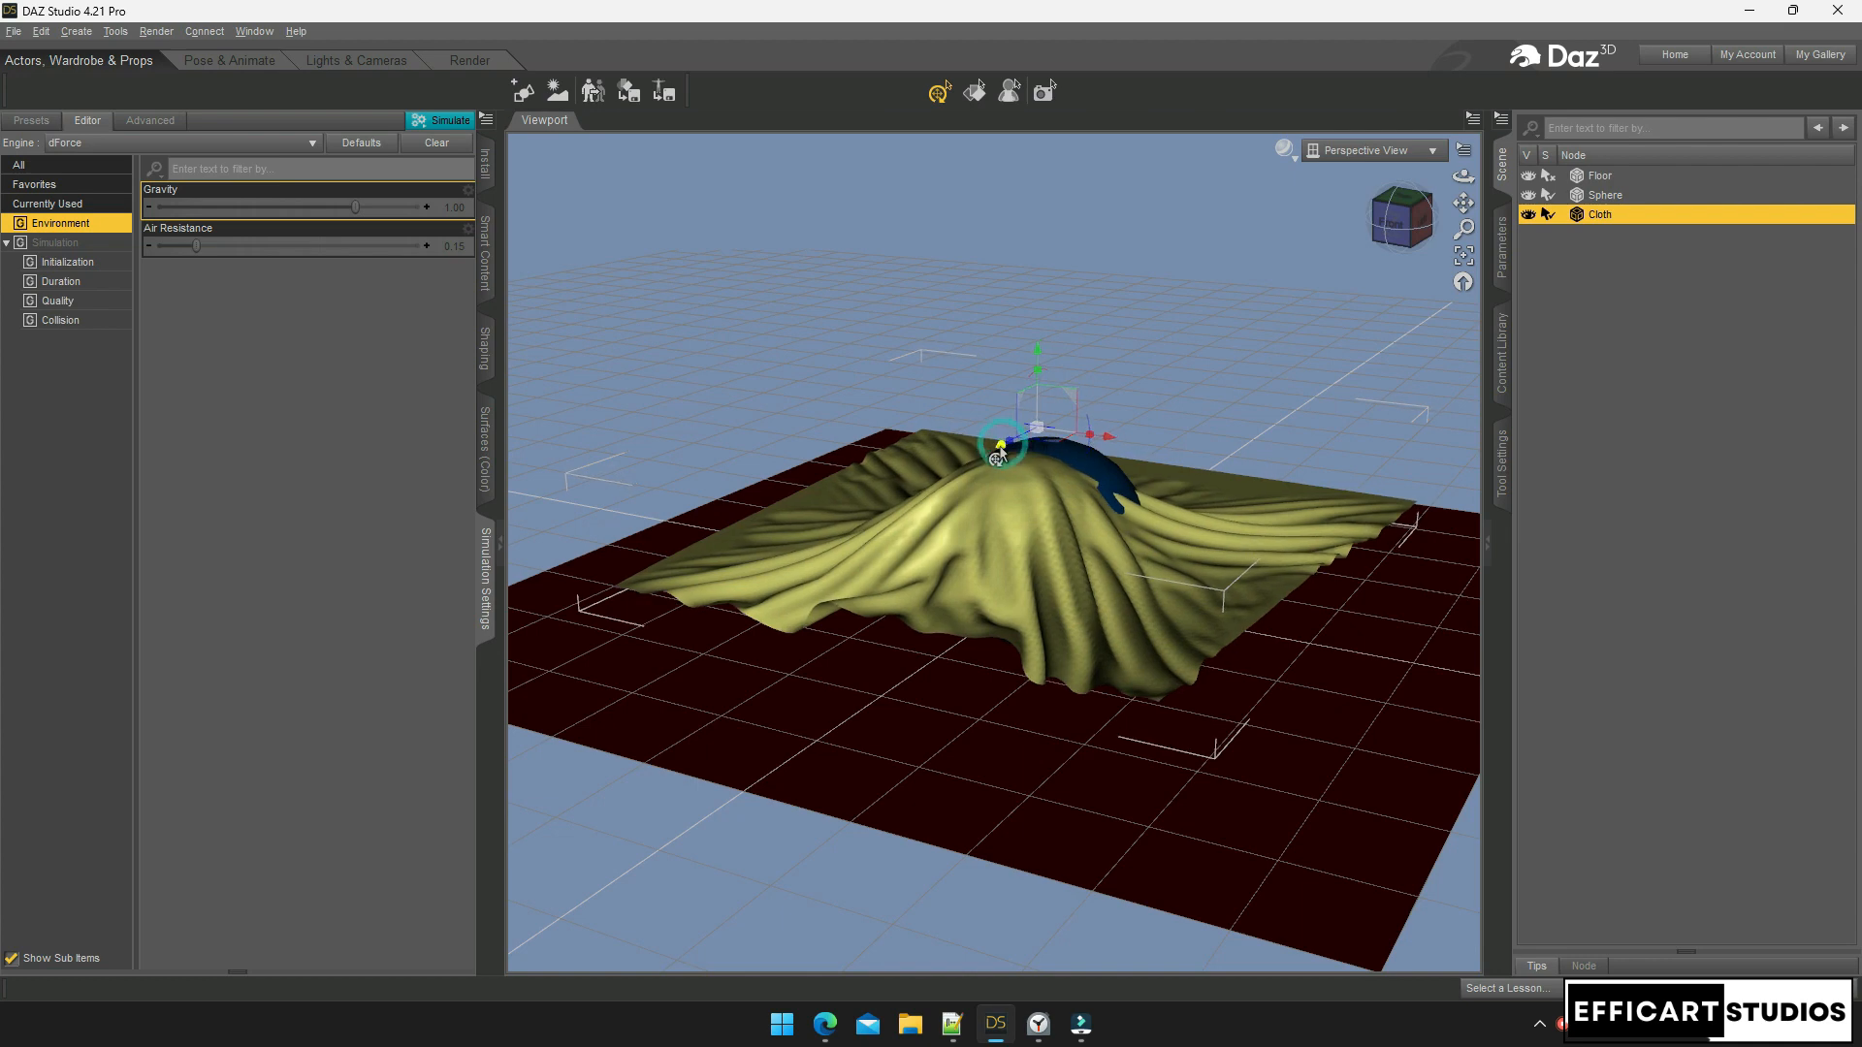
{"action": "left_click", "coordinate": [436, 143]}
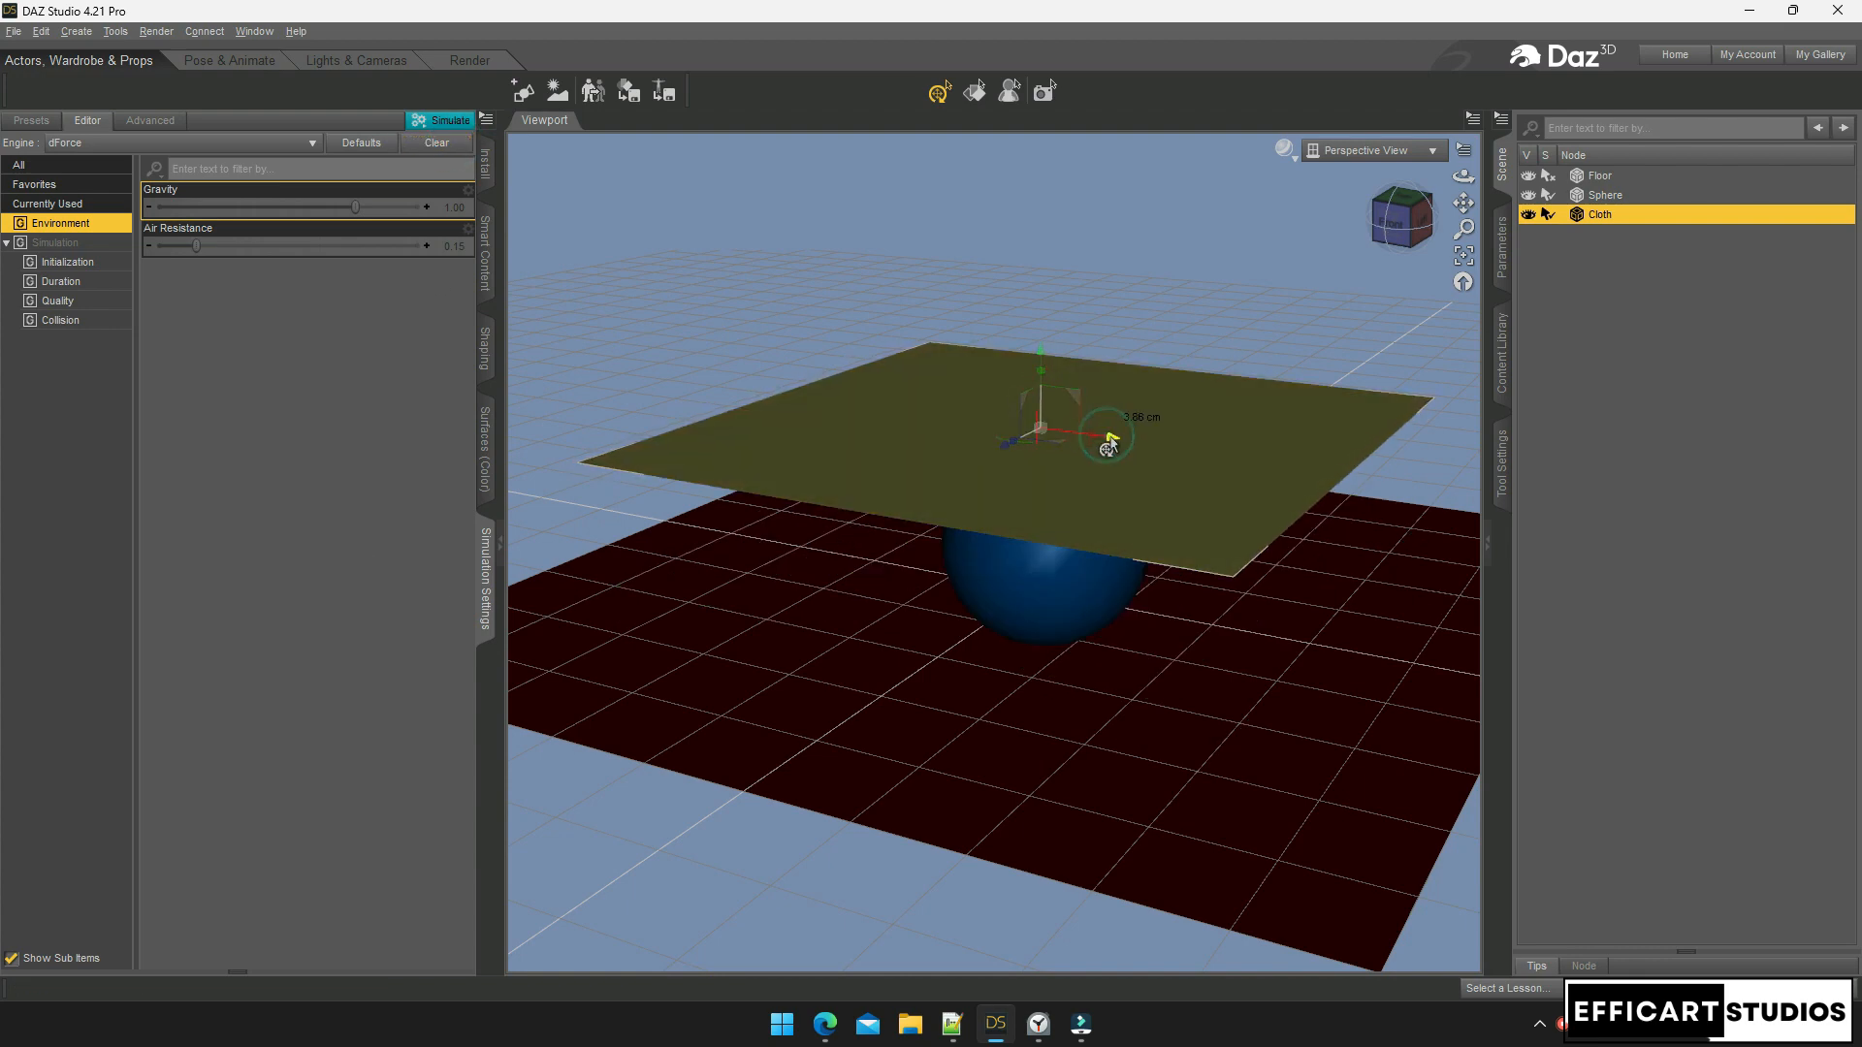
{"action": "left_click", "coordinate": [443, 124]}
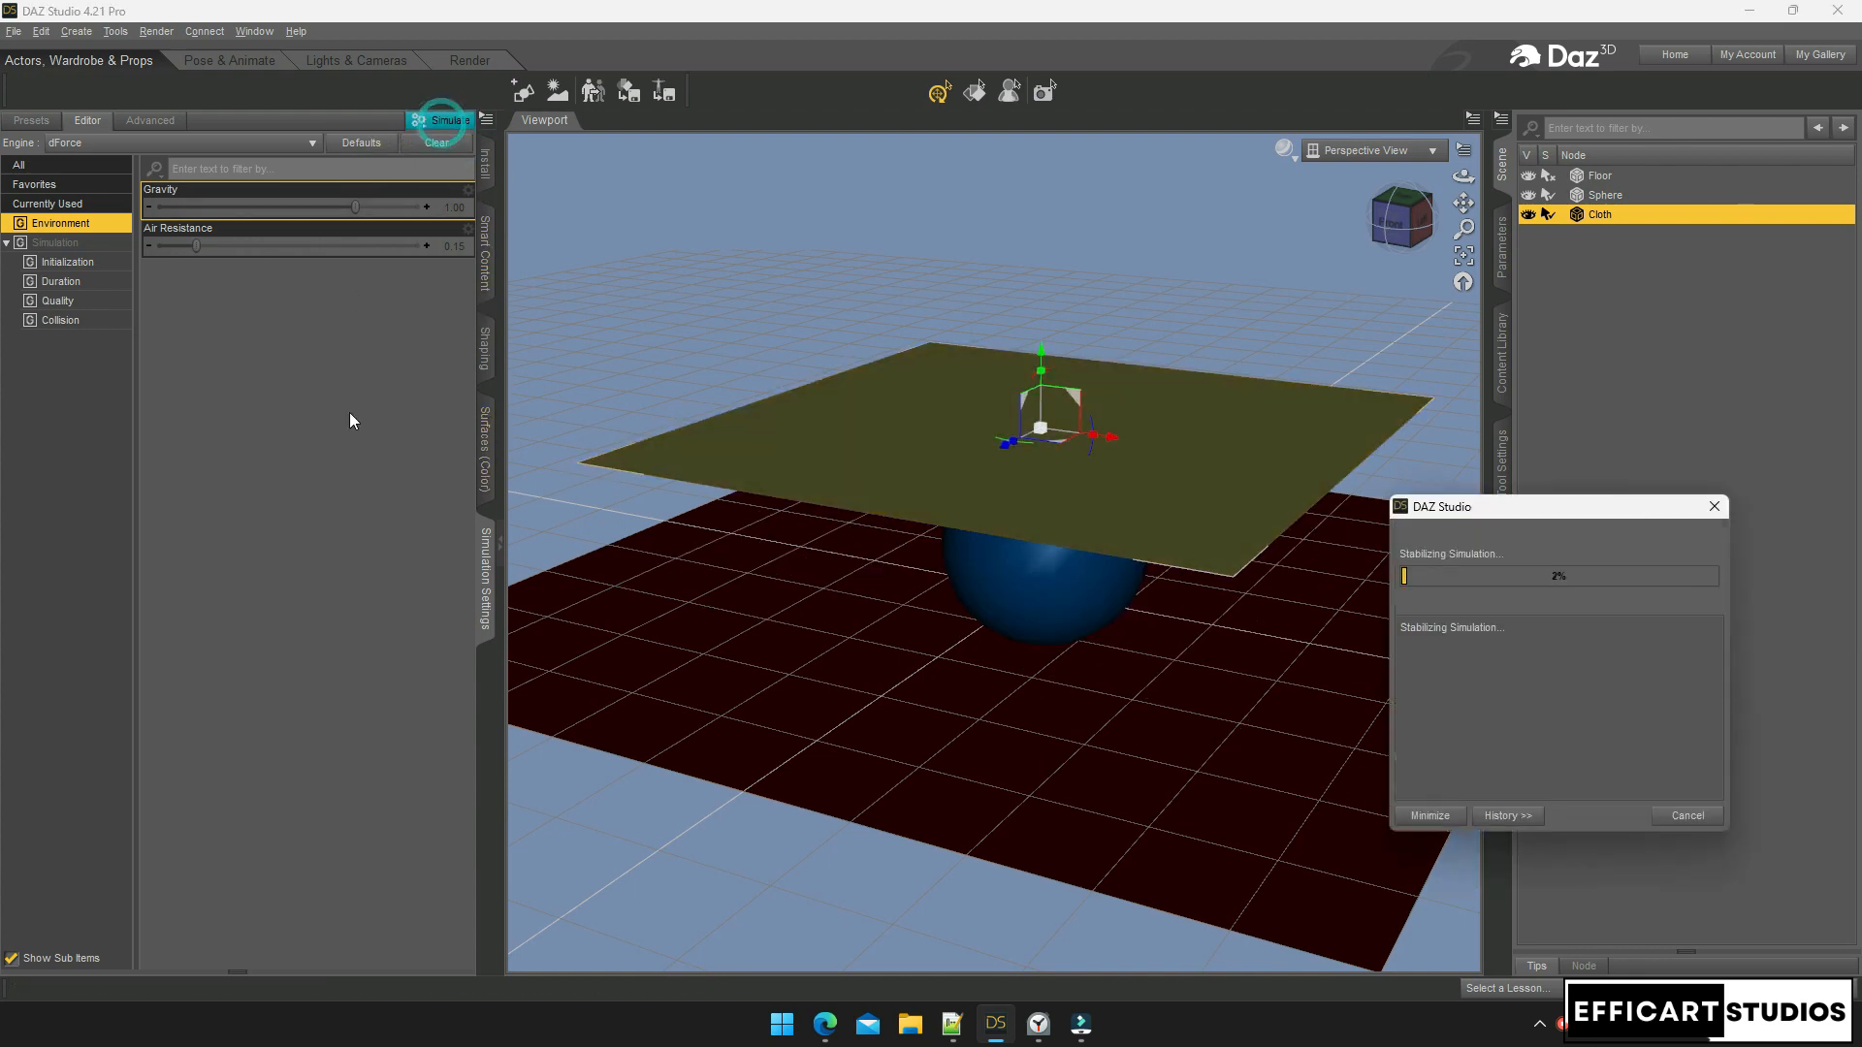